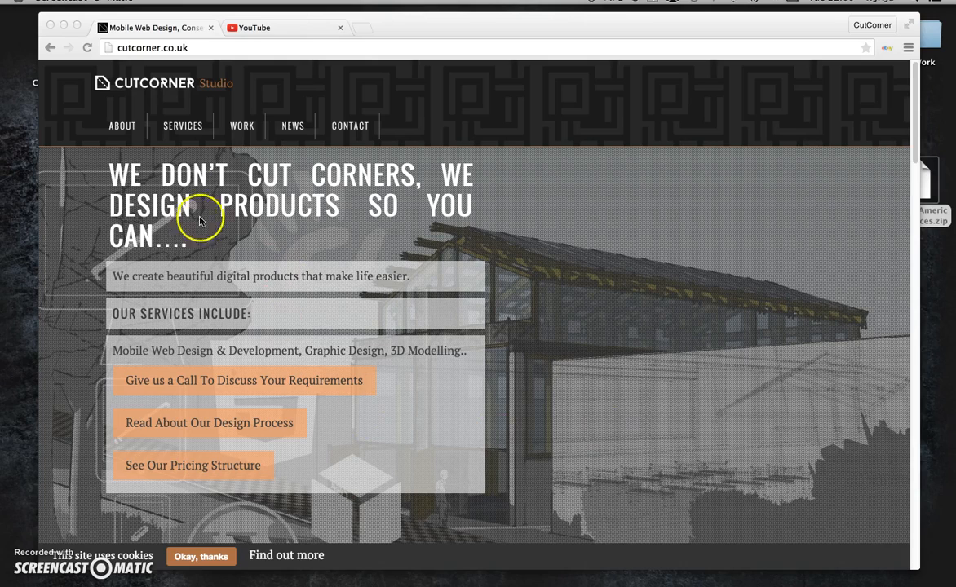
Open the CutCorner site's News page and look through its introduction and recent design tutorials.
left_click(293, 127)
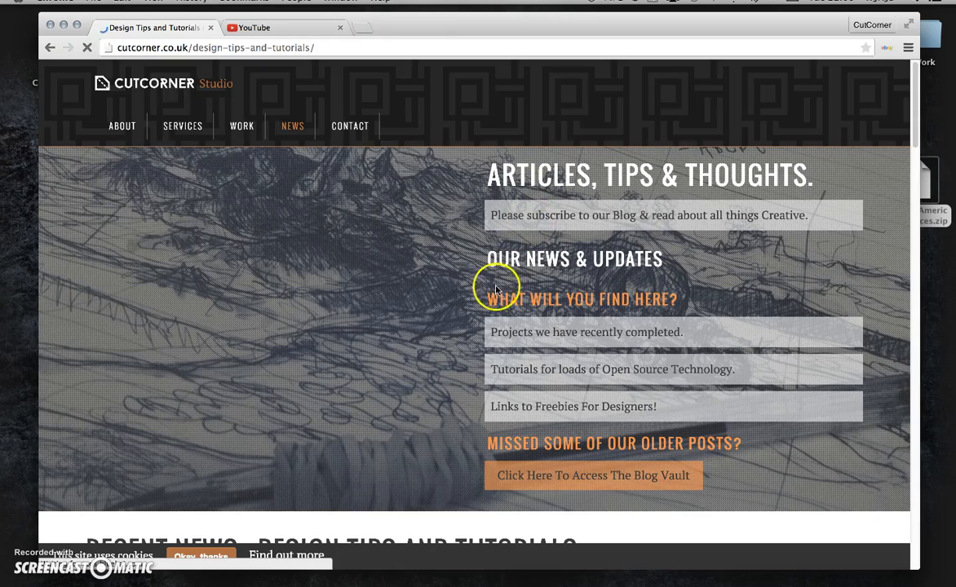
scroll(471, 292, "down", 5)
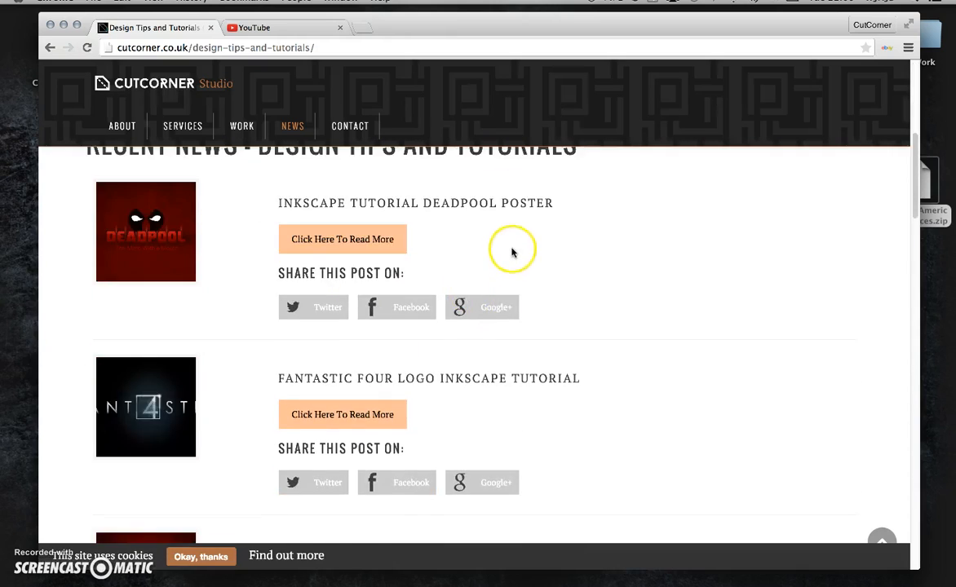
scroll(489, 253, "up", 2)
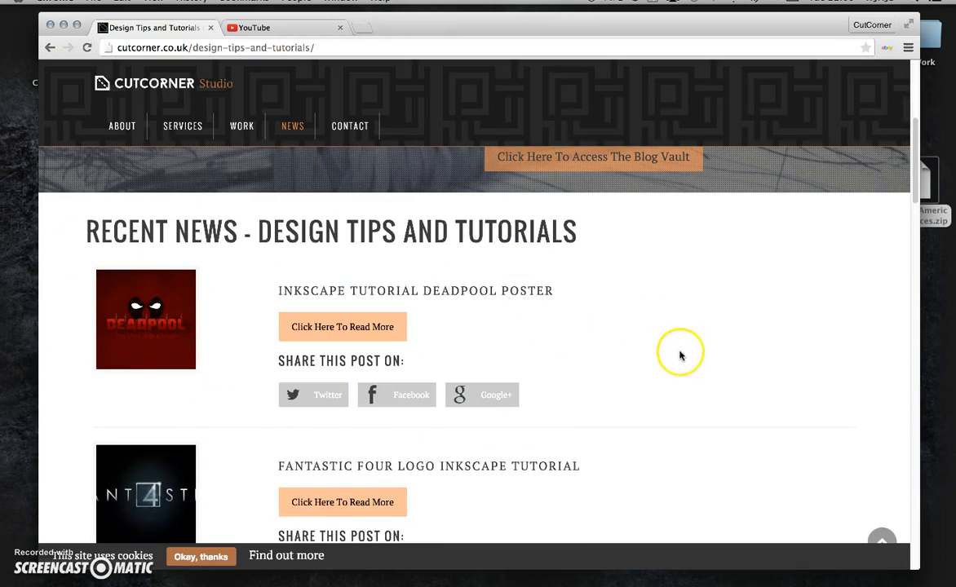
scroll(701, 326, "up", 2)
scroll(718, 335, "up", 5)
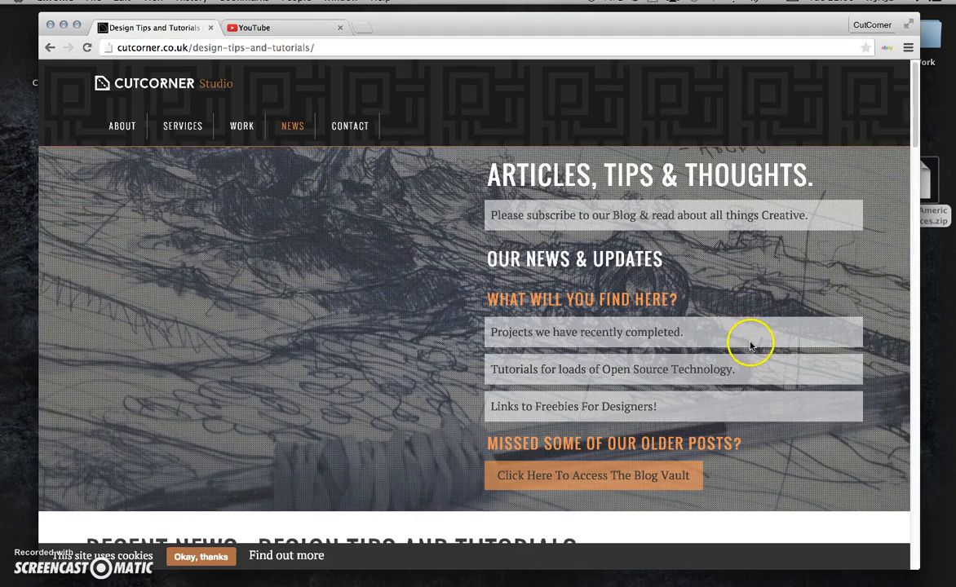
scroll(755, 344, "down", 1)
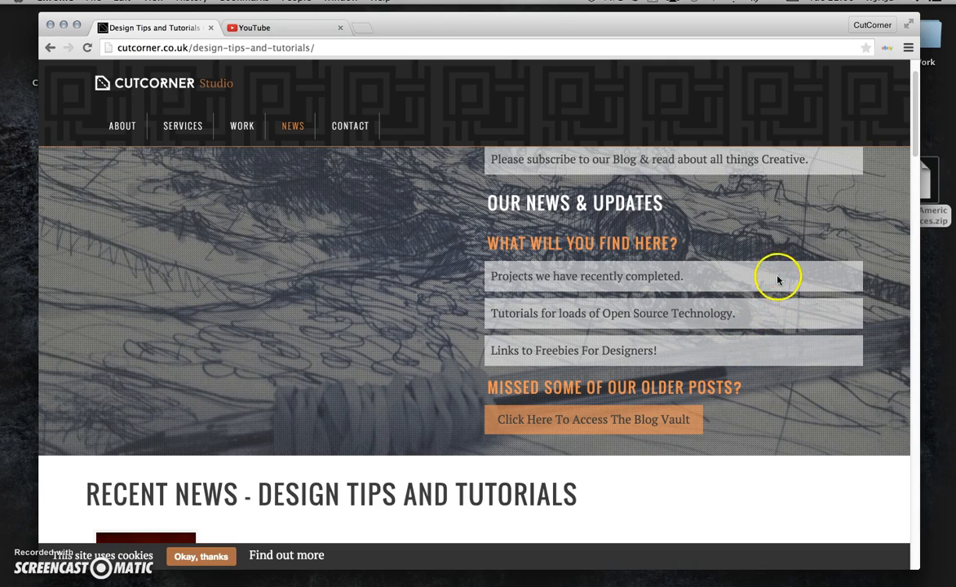
scroll(763, 307, "down", 1)
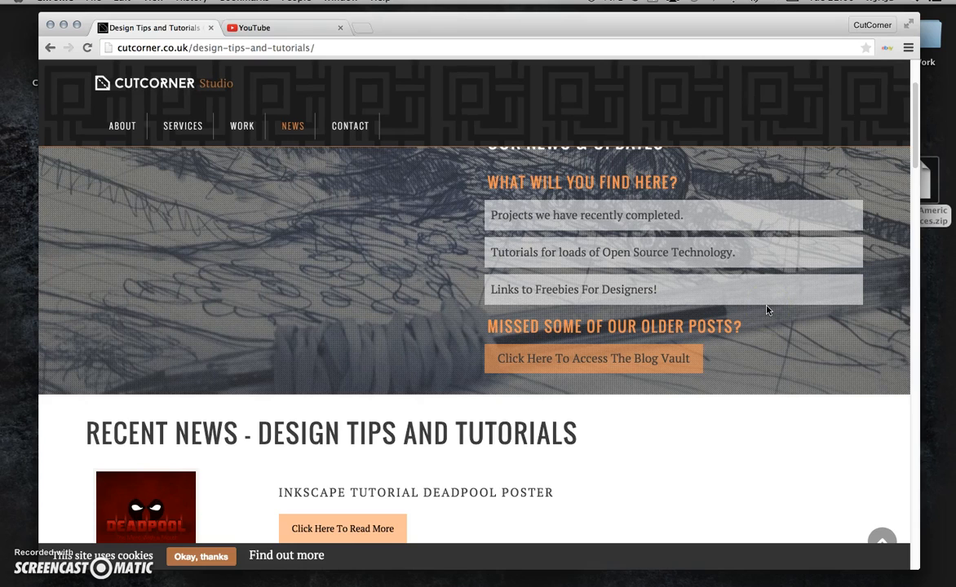
scroll(734, 380, "down", 1)
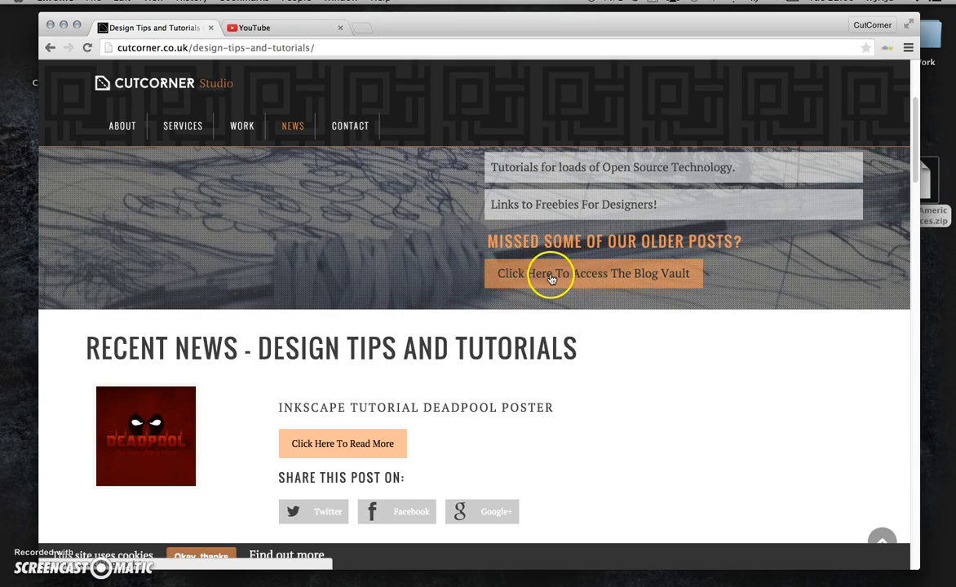
Open the Blog Vault and look through the list of older tutorial posts.
left_click(617, 278)
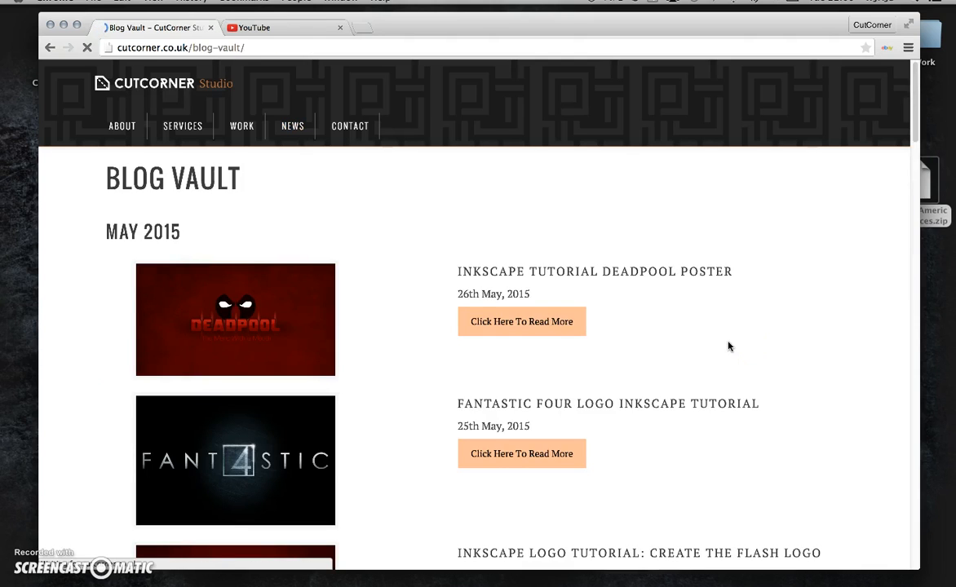
scroll(730, 336, "down", 5)
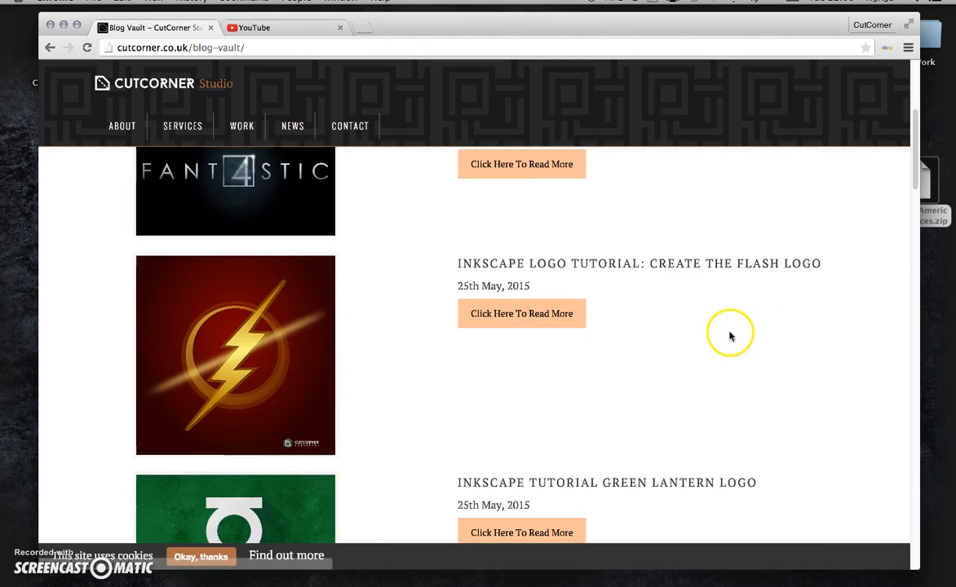
scroll(734, 337, "down", 4)
scroll(733, 335, "up", 10)
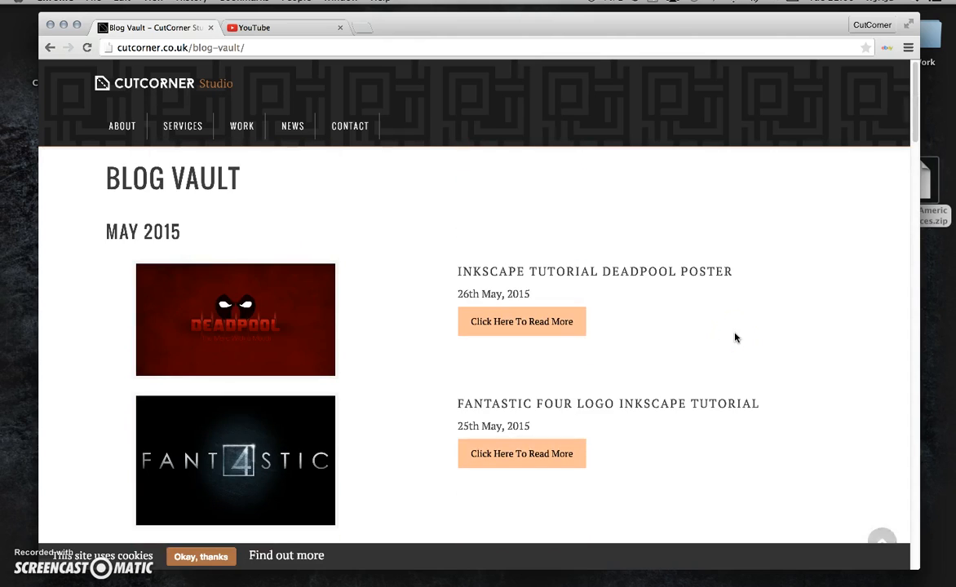
Return to the site's News page and review the recent posts section.
left_click(292, 125)
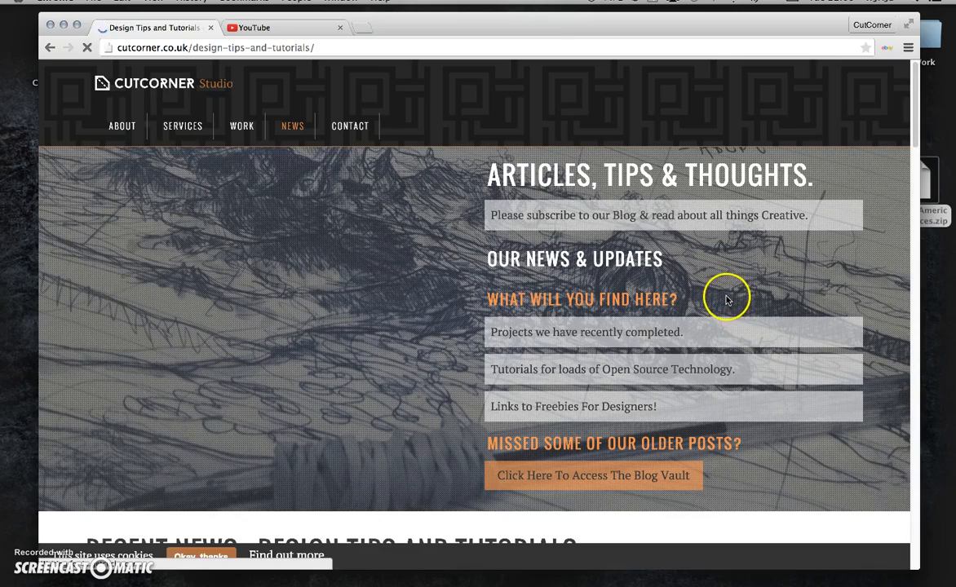
scroll(725, 294, "down", 3)
scroll(726, 289, "down", 3)
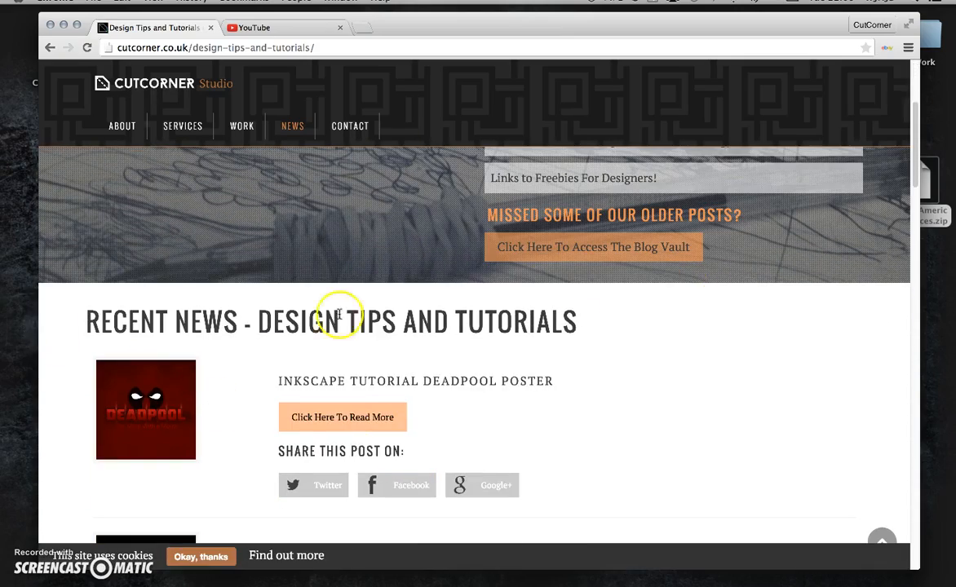
scroll(747, 385, "up", 5)
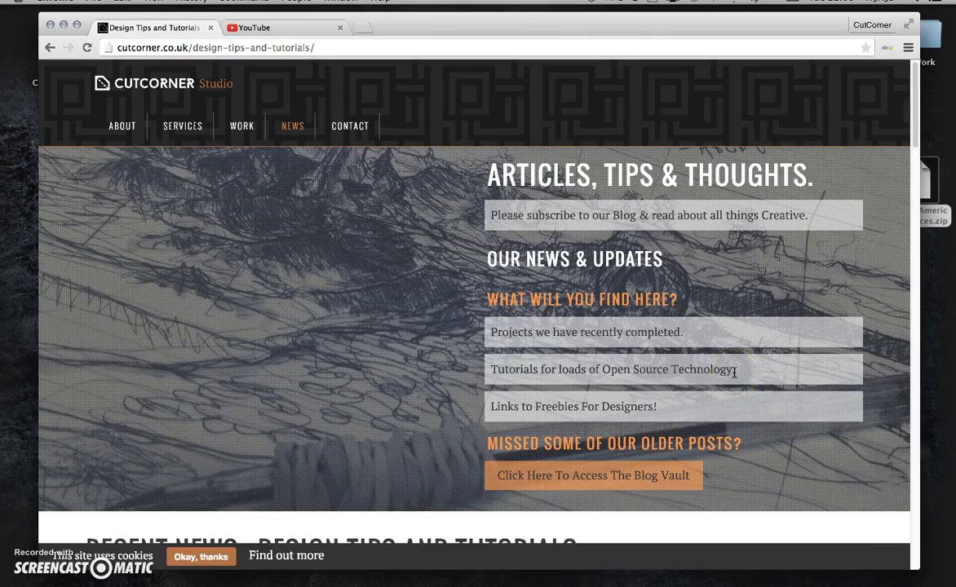
Minimise the browser window and open the Captain_America_Resources folder on the desktop.
left_click(64, 27)
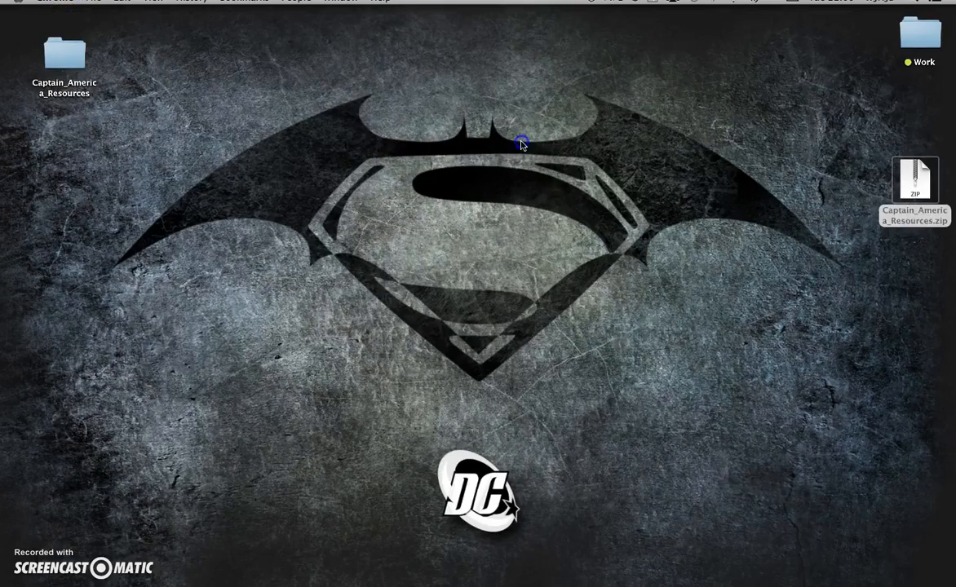
double_click(72, 64)
left_click_drag(363, 36, 331, 40)
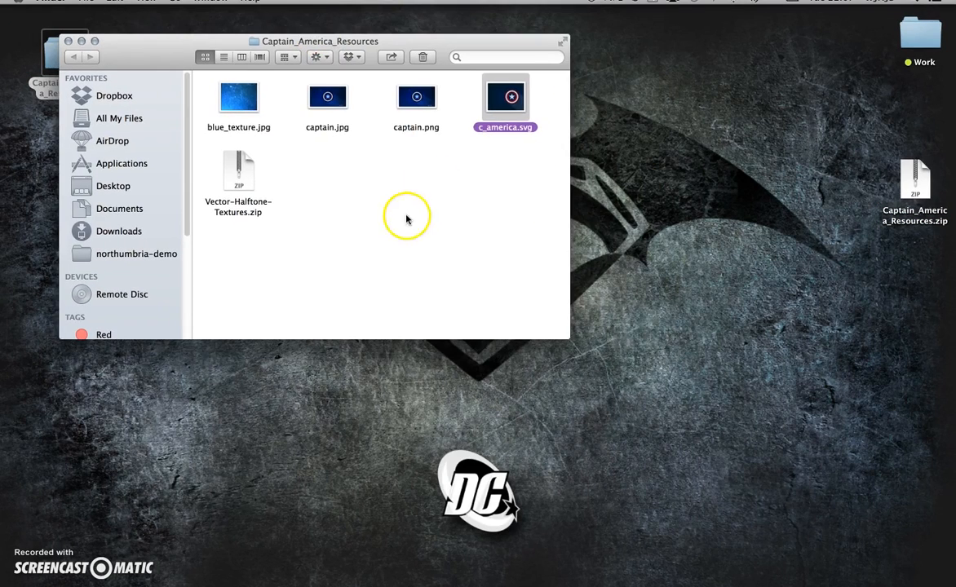
Examine the supplied texture, SVG and halftone files, preview captain.jpg, and close the resources folder.
left_click(238, 100)
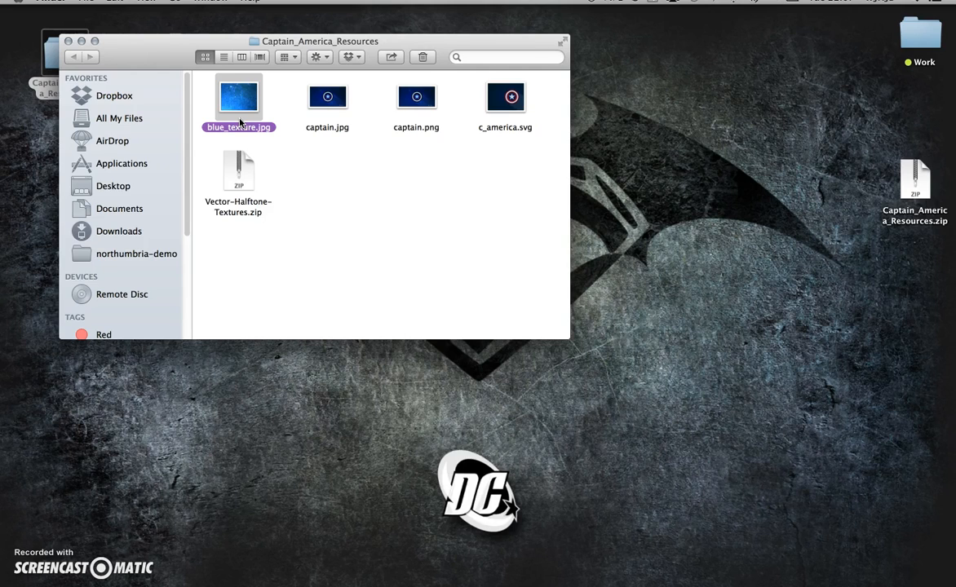
double_click(330, 106)
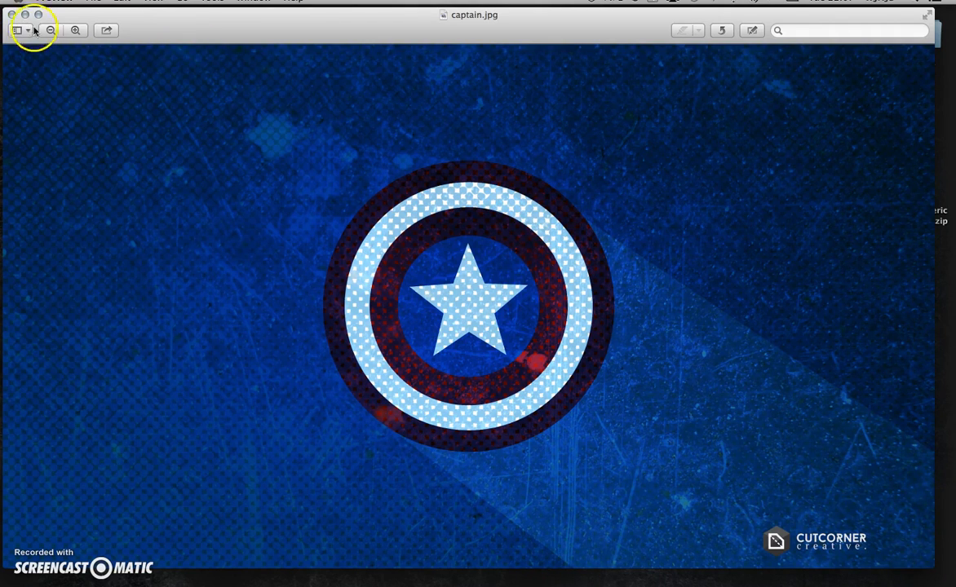
left_click(12, 14)
left_click(356, 34)
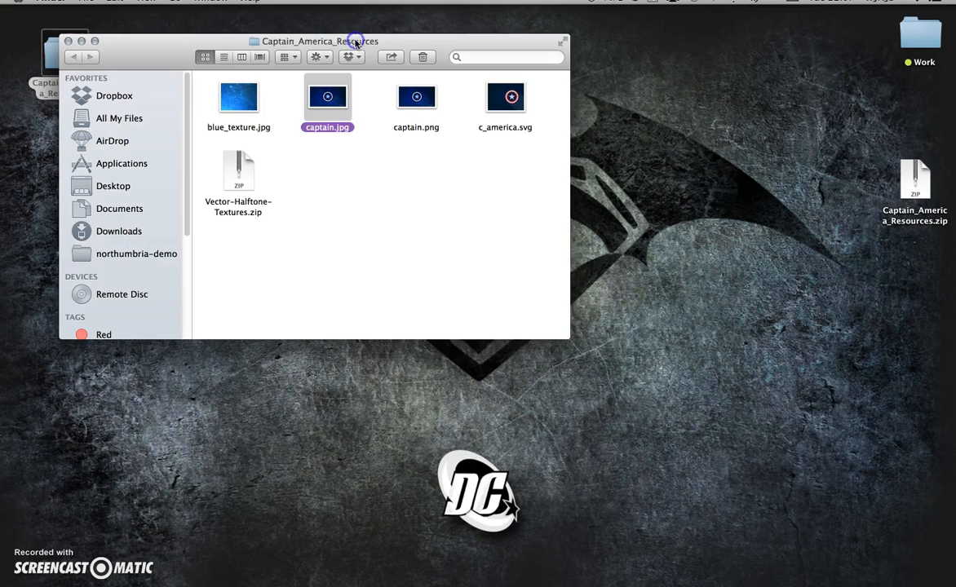
left_click(489, 109)
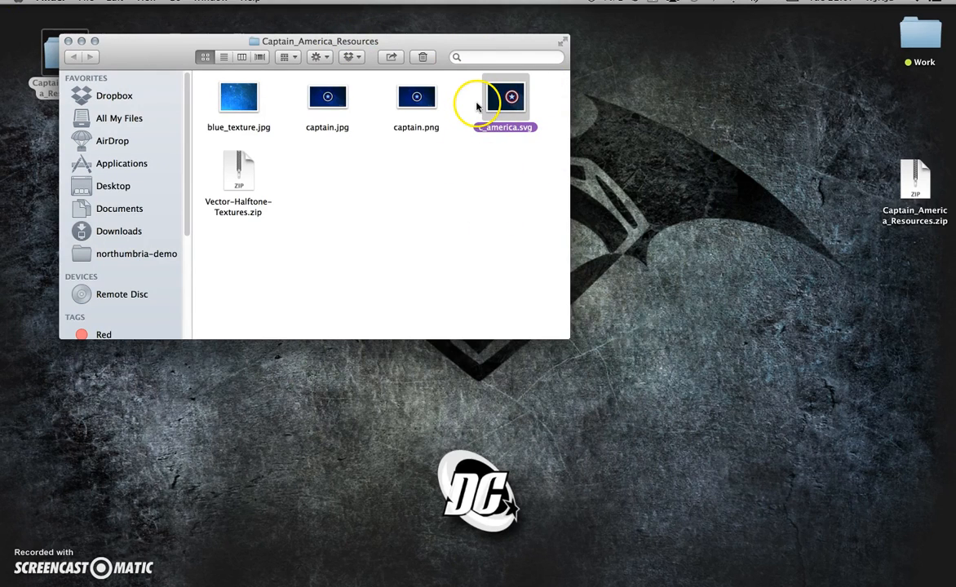
left_click(238, 169)
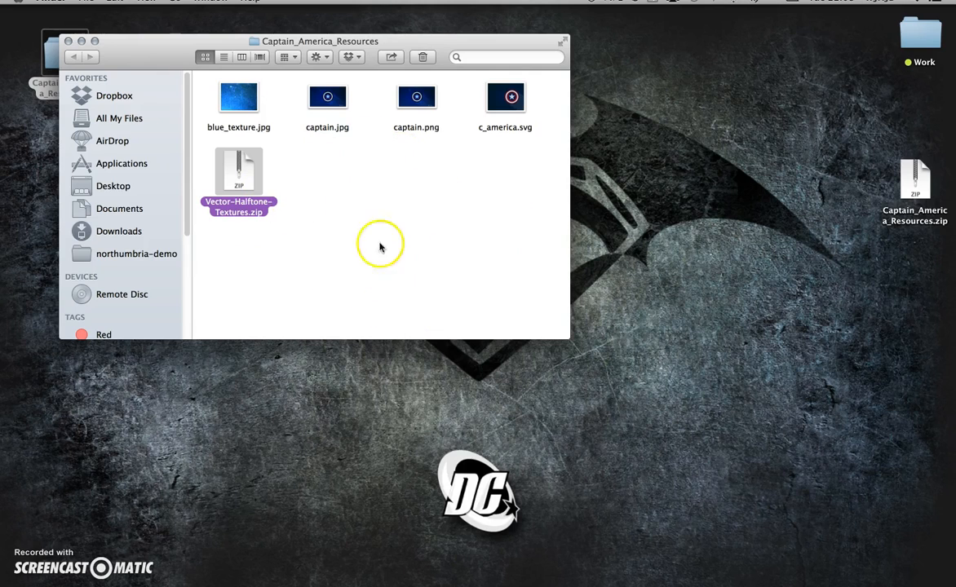
left_click(69, 42)
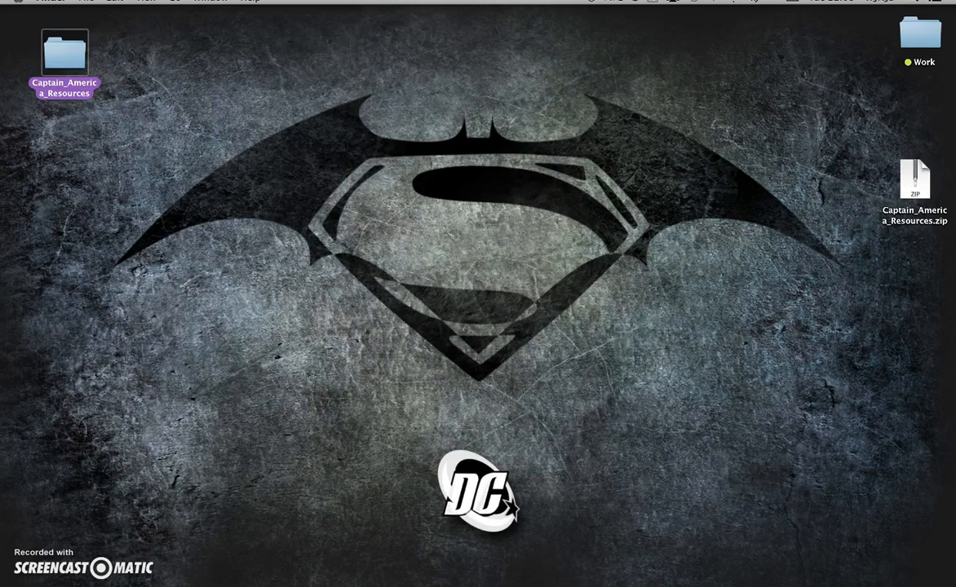
Switch to the c_america.svg document in Inkscape and check the page size in the document properties.
left_click(589, 566)
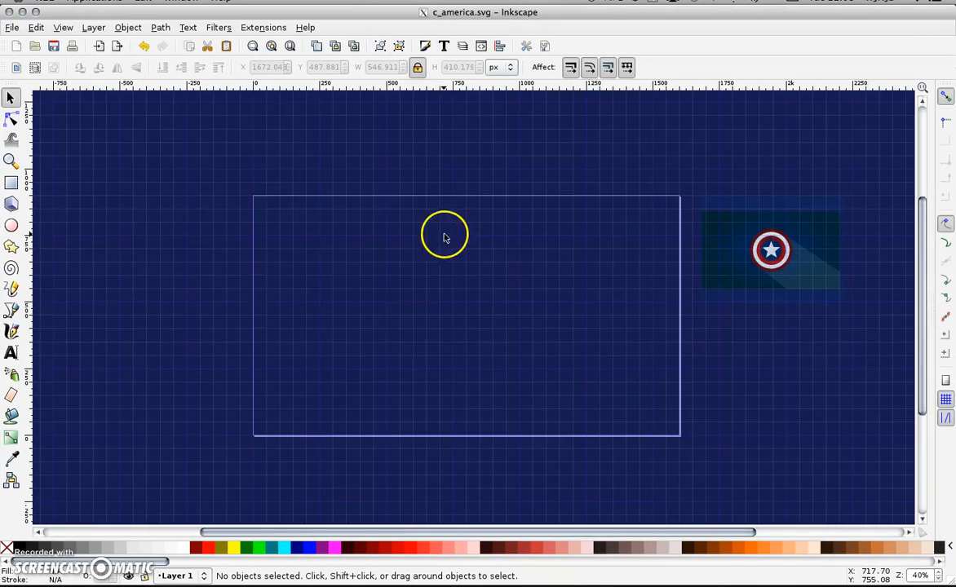
left_click(12, 27)
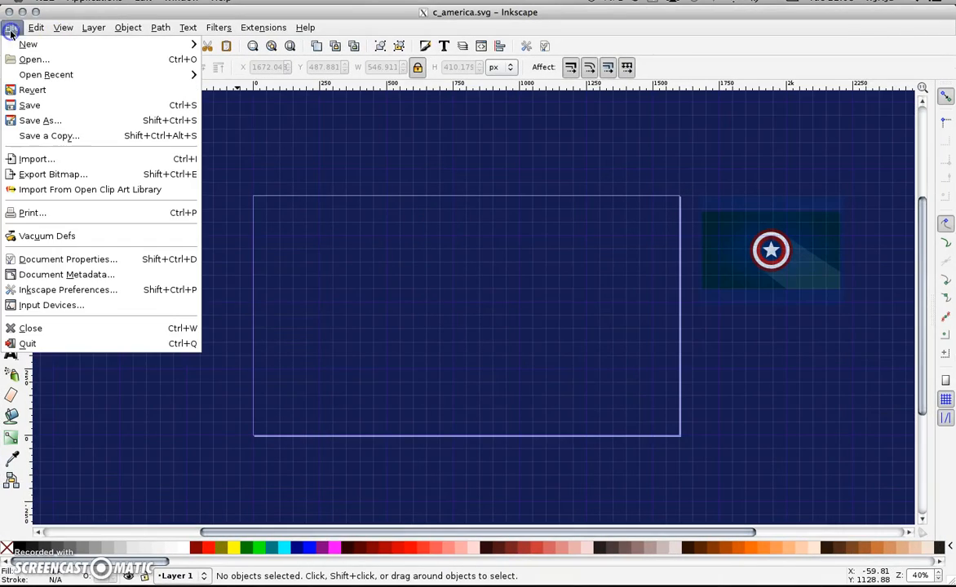
left_click(62, 258)
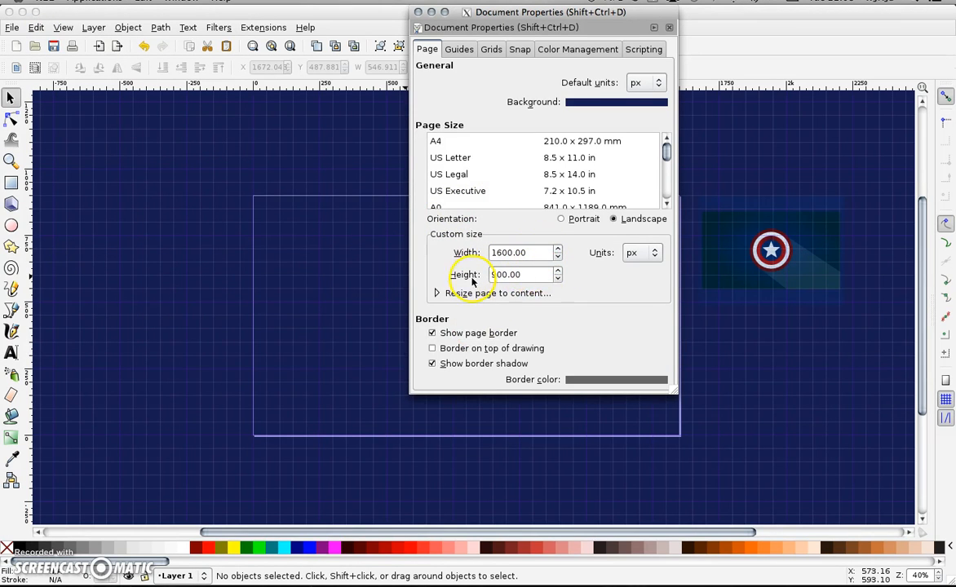
Try the page background colour at alpha 0, restore it to 255, and close the document properties.
left_click(586, 106)
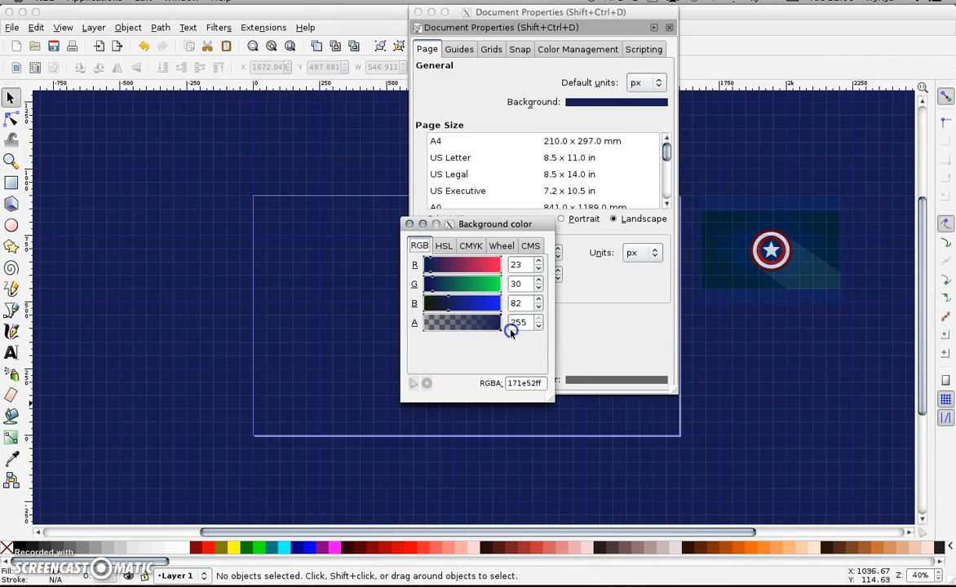
left_click_drag(510, 331, 379, 332)
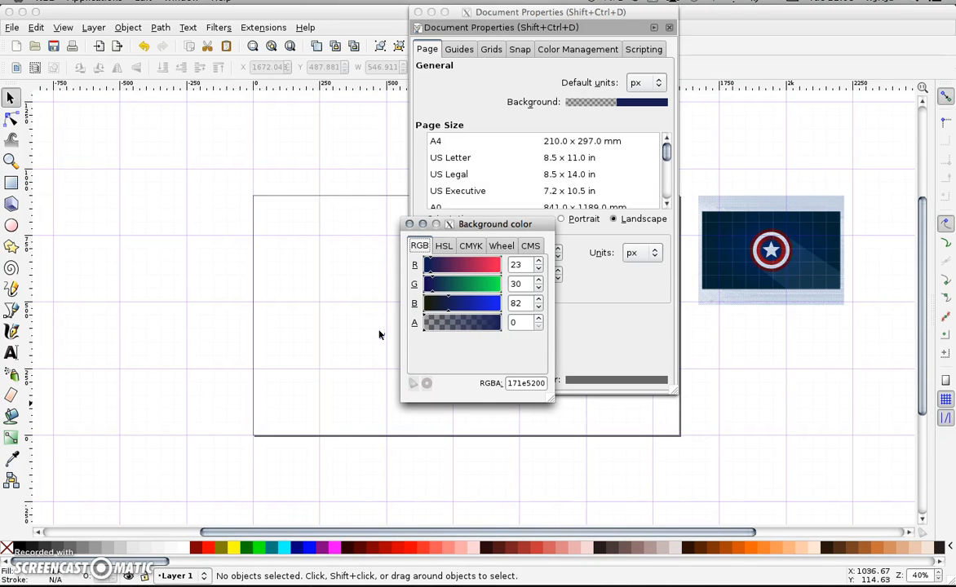
left_click_drag(441, 324, 514, 329)
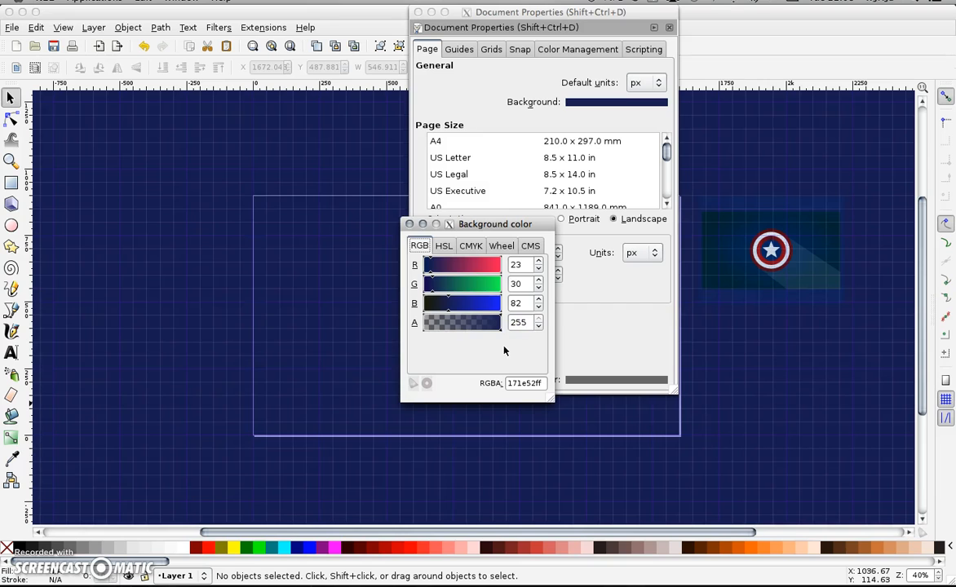
left_click(410, 224)
left_click(418, 12)
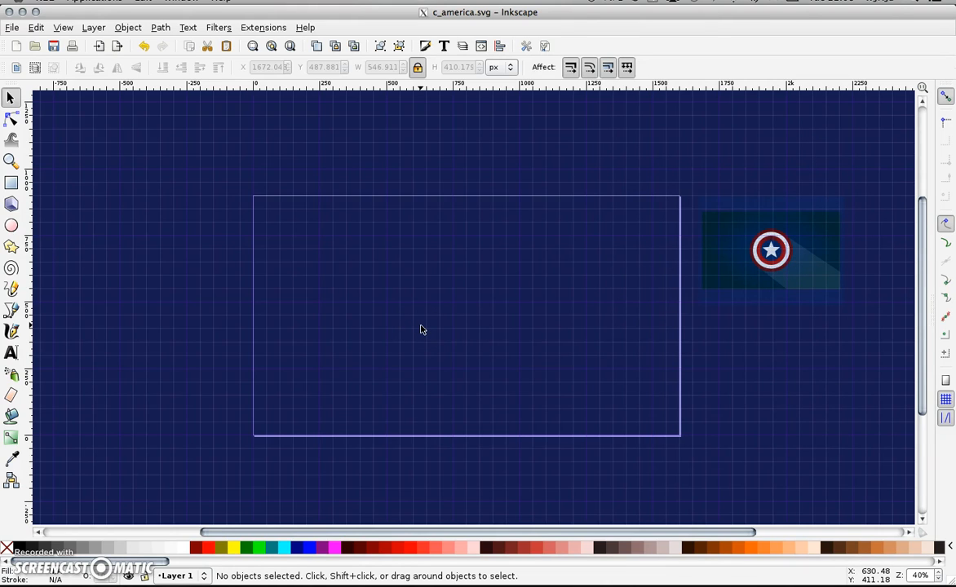
Draw an ellipse about 550 by 500 px near the centre of the page and select it.
left_click(10, 225)
left_click_drag(394, 245, 531, 372)
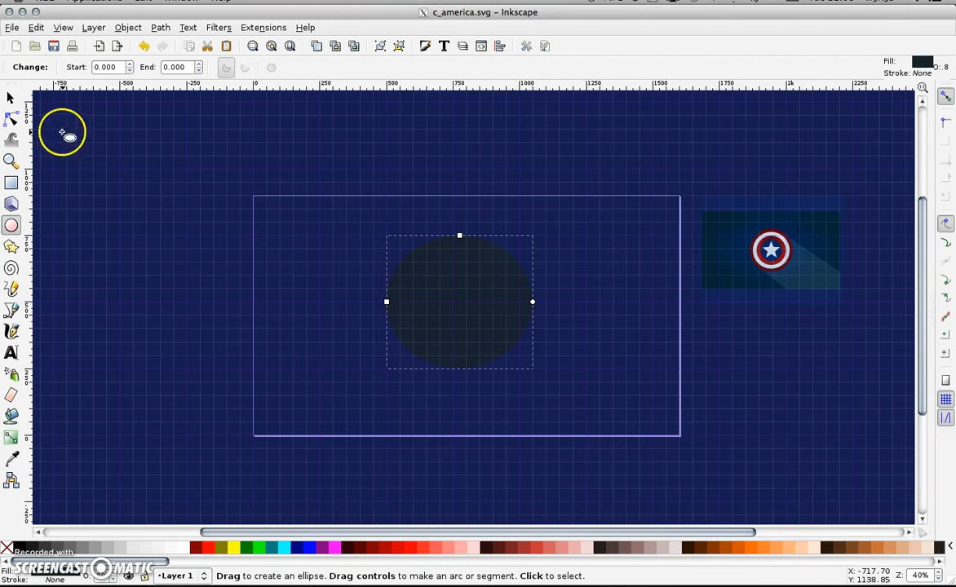
left_click(11, 97)
Unlock the ellipse's proportions, set its height to 550 px to make a circle, and lock the proportions again.
left_click(420, 70)
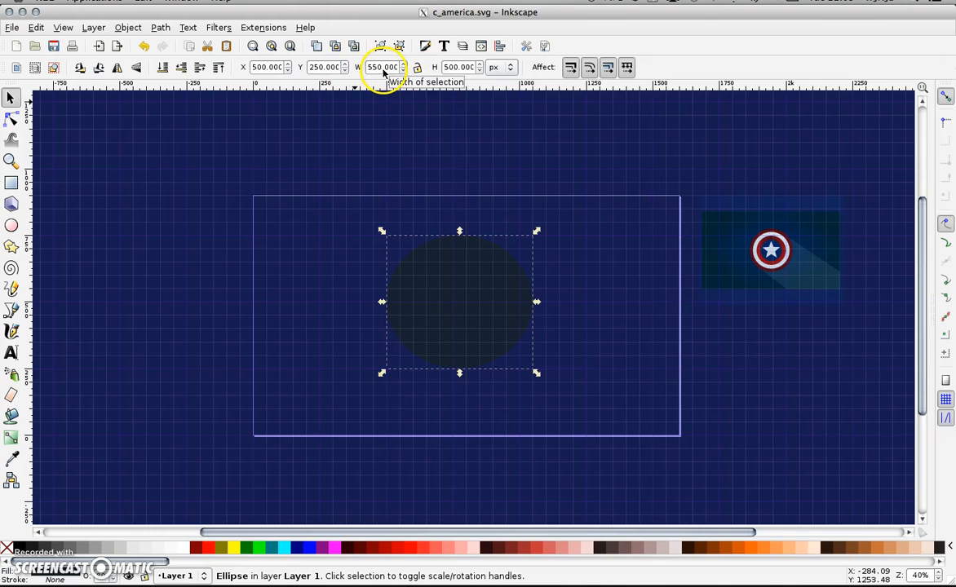
left_click(448, 69)
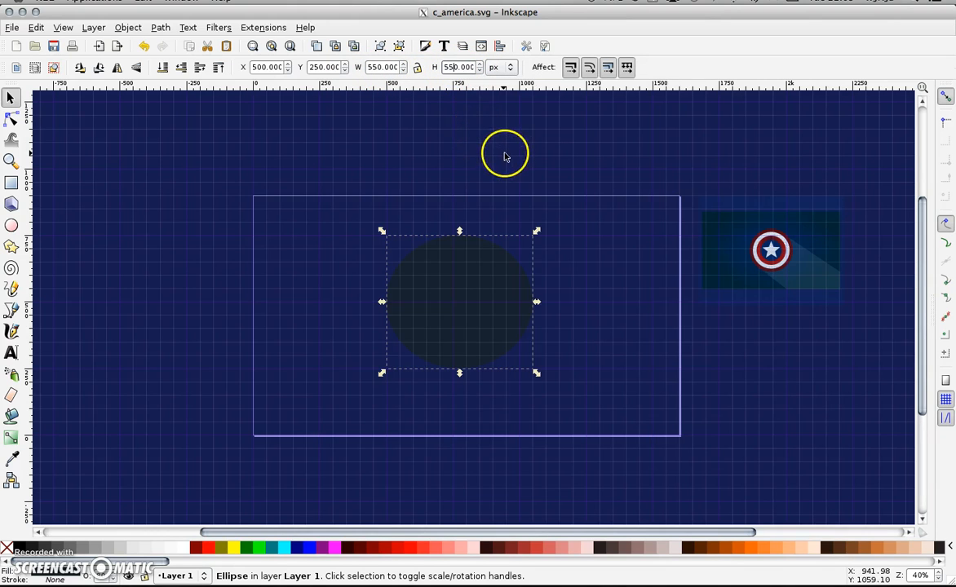
left_click(553, 327)
left_click(491, 314)
left_click(418, 68)
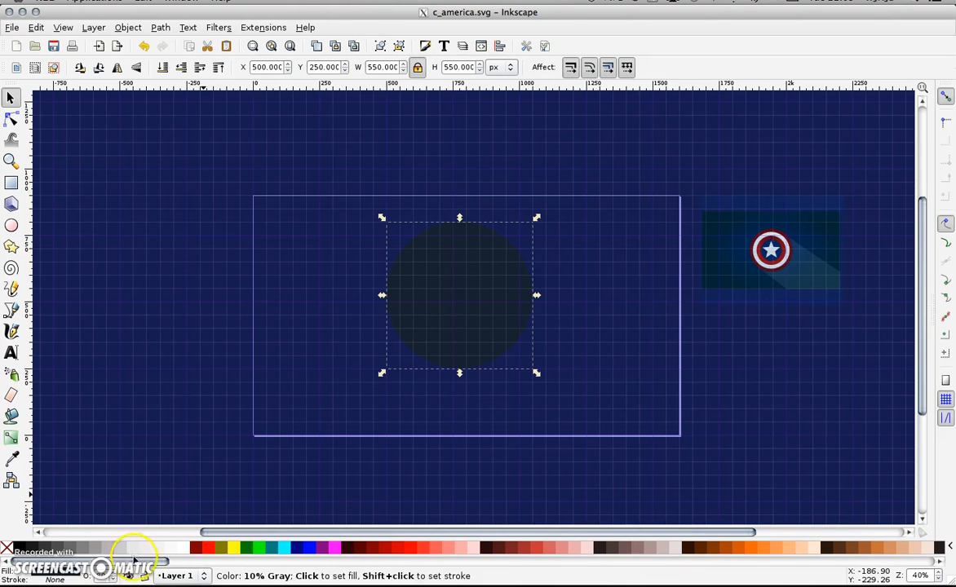
Fill the circle with white and raise its opacity to fully opaque.
left_click(181, 547)
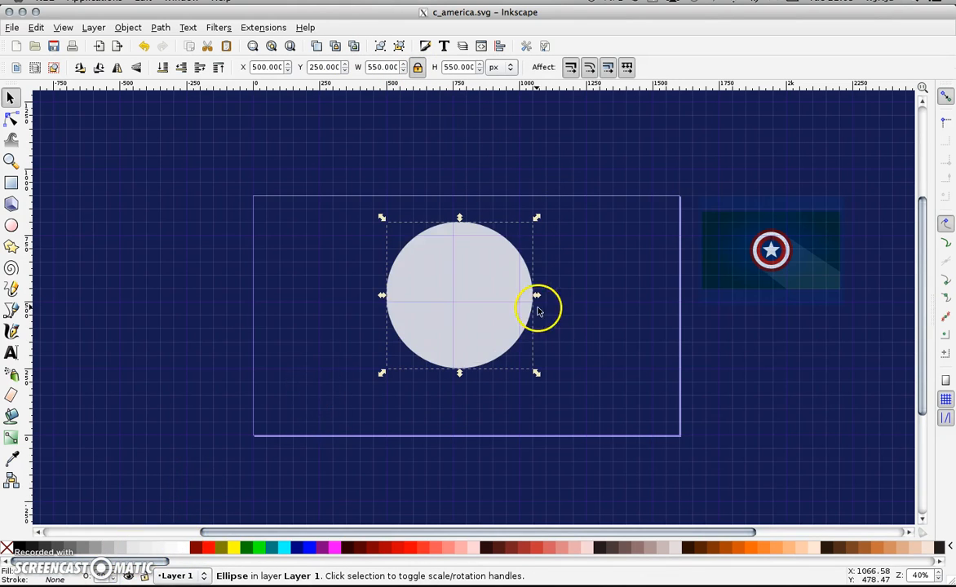
left_click(277, 346)
left_click(452, 314)
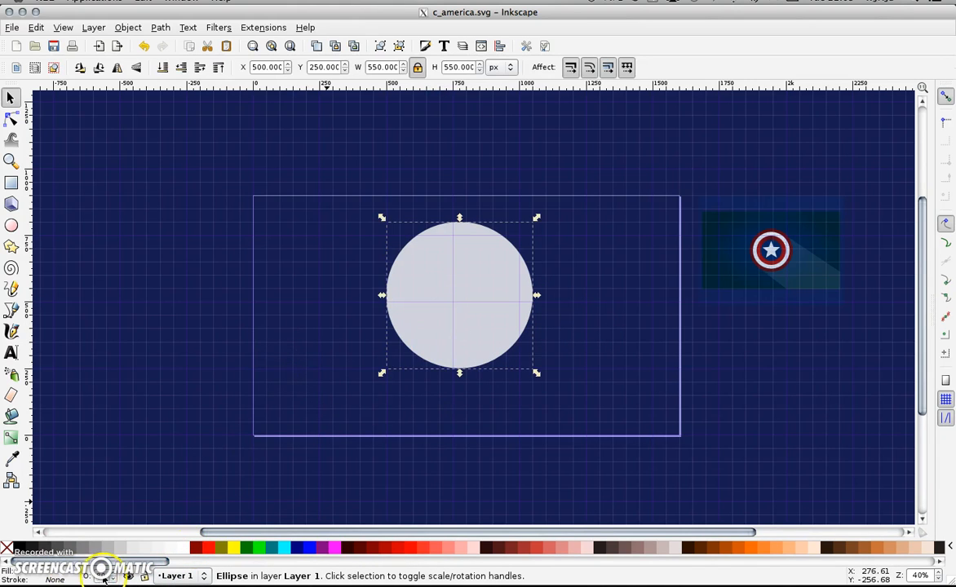
left_click(357, 461)
left_click(481, 292)
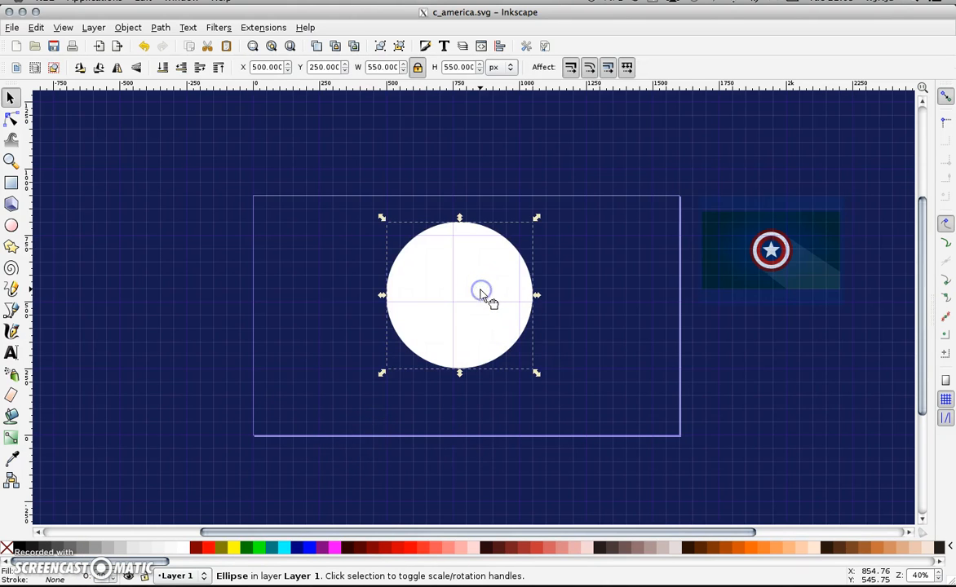
Centre the white circle horizontally and vertically relative to the page.
left_click(498, 47)
left_click(858, 157)
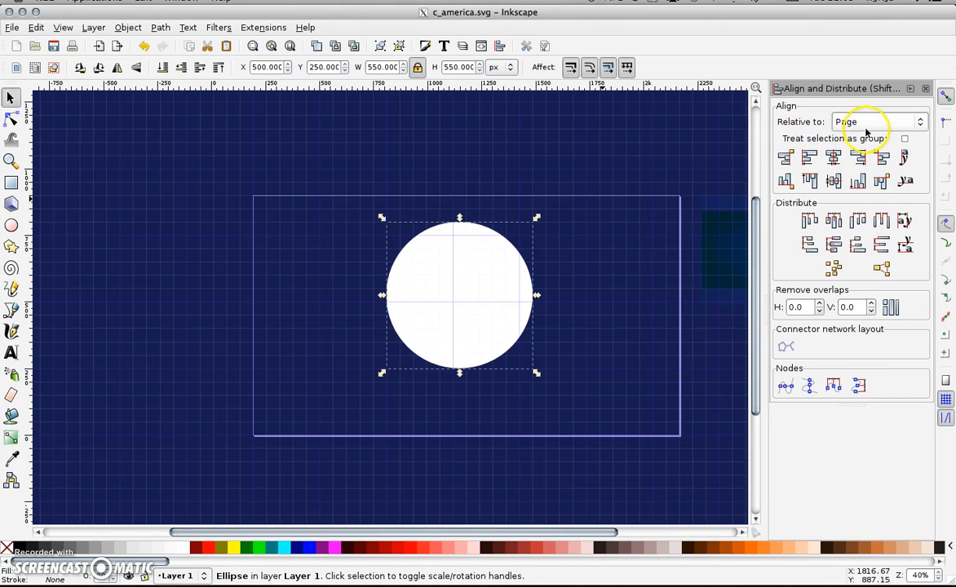
left_click(833, 157)
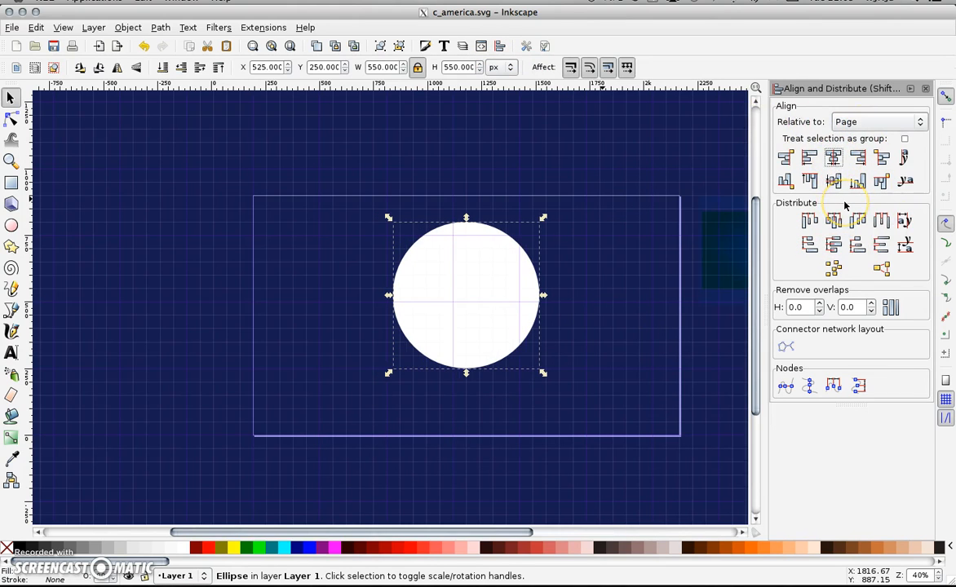
left_click(833, 181)
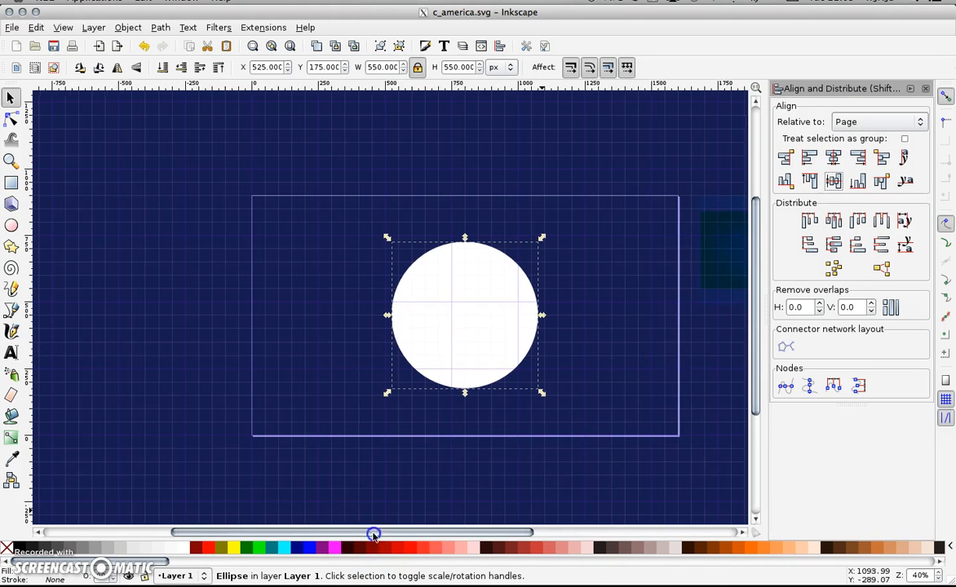
Change the circle's fill to a flat dark red.
left_click_drag(371, 534, 440, 532)
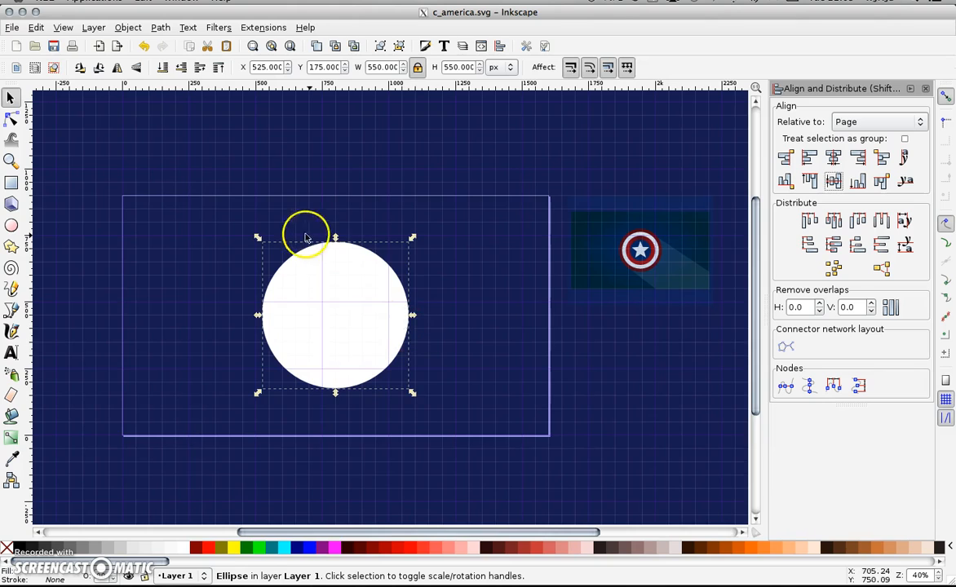
left_click(383, 552)
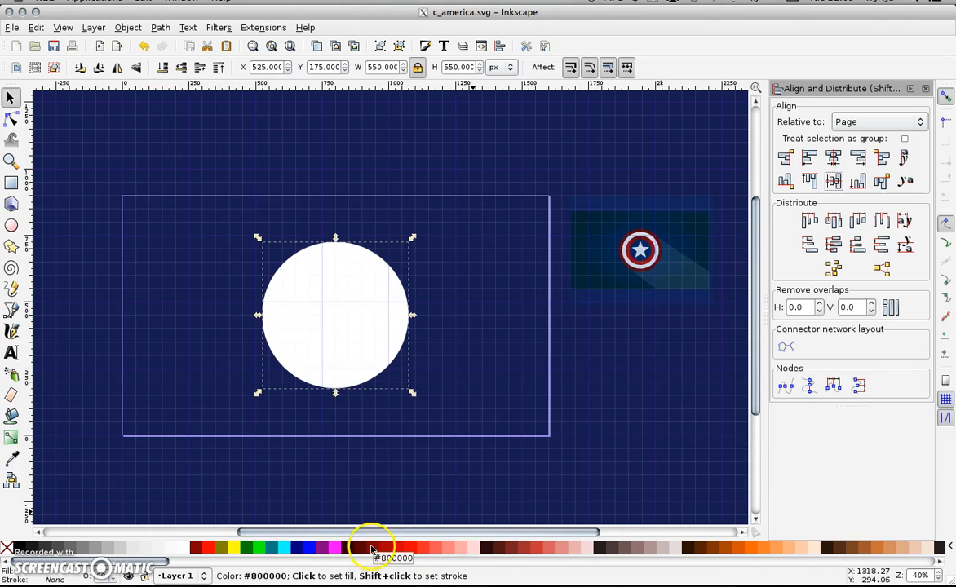
left_click(363, 552)
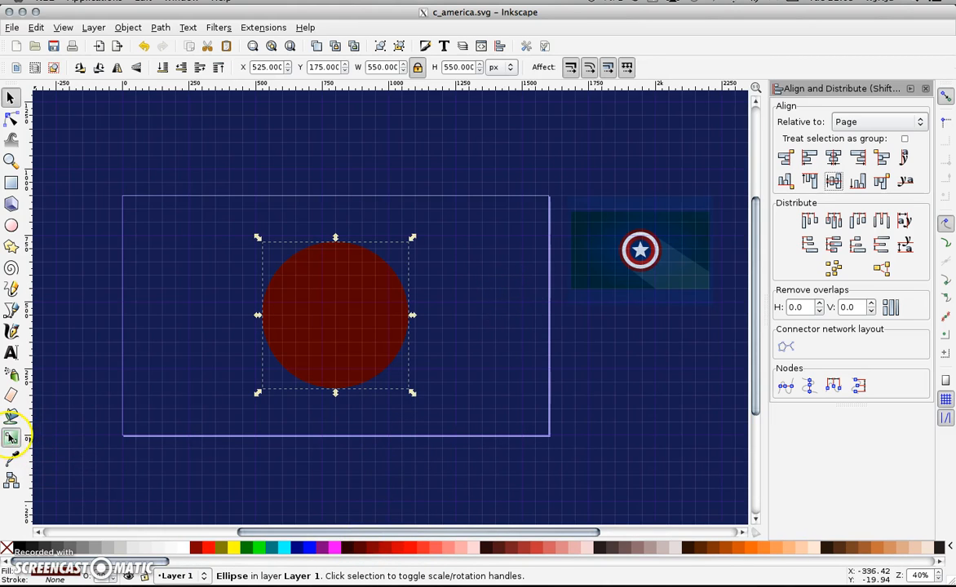
Apply a radial gradient to the circle from near its centre, with brighter red inside and dark red #550000 at the outer stop.
left_click(10, 438)
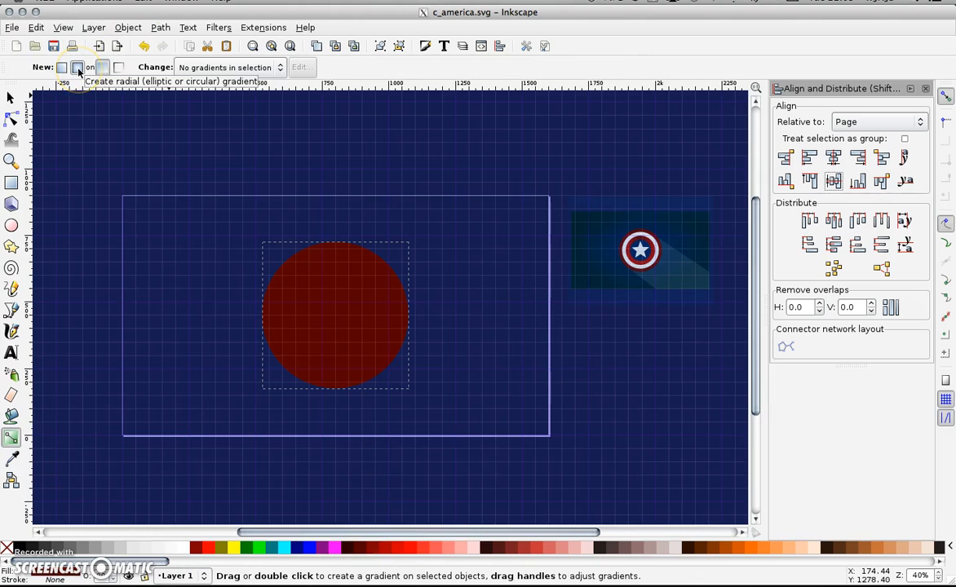
left_click(77, 67)
left_click_drag(336, 320, 335, 382)
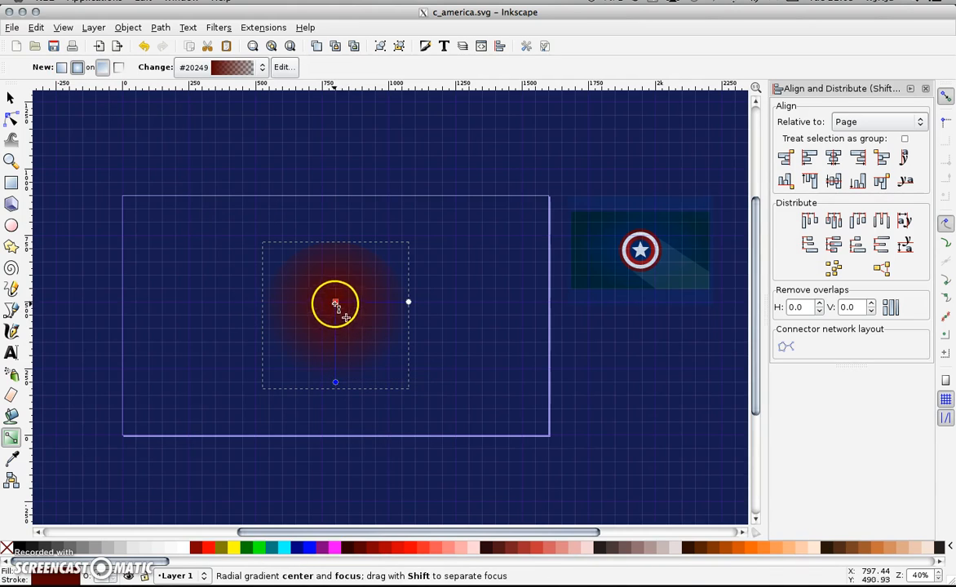
left_click(336, 301)
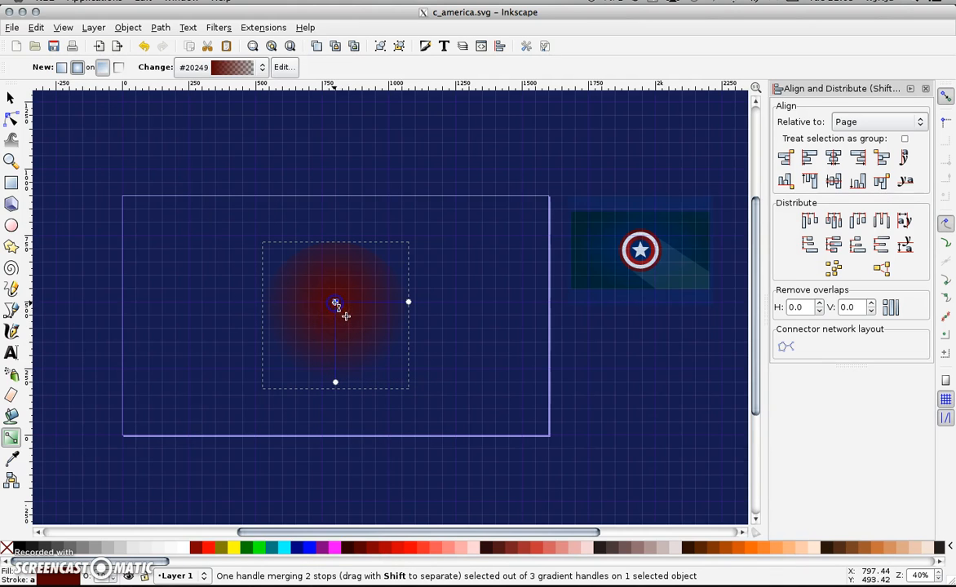
left_click(384, 553)
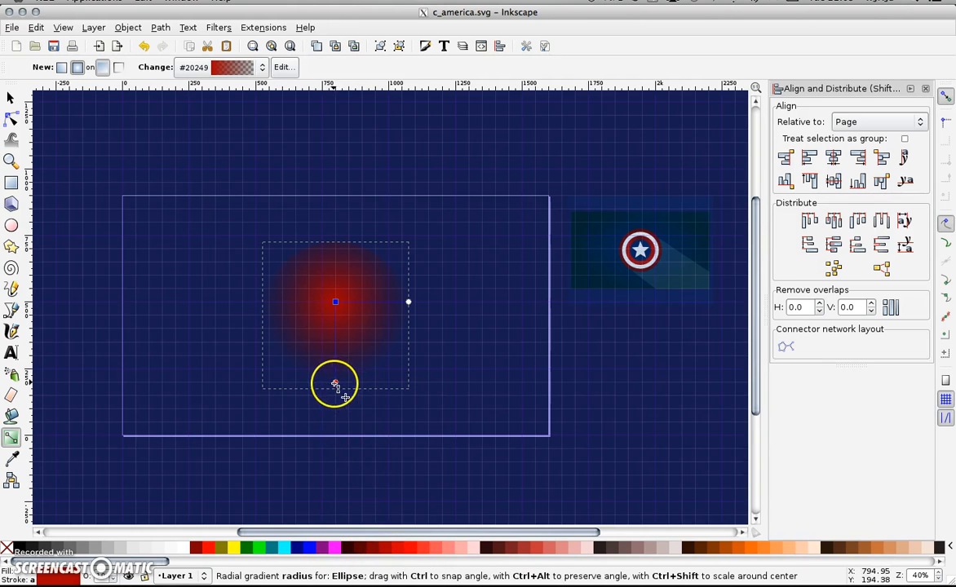
left_click(335, 383)
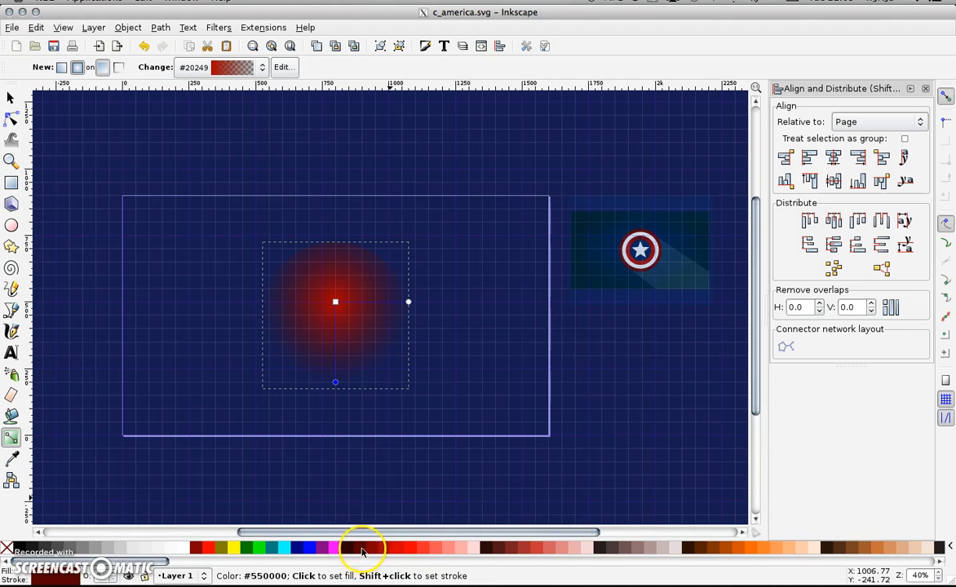
left_click(364, 553)
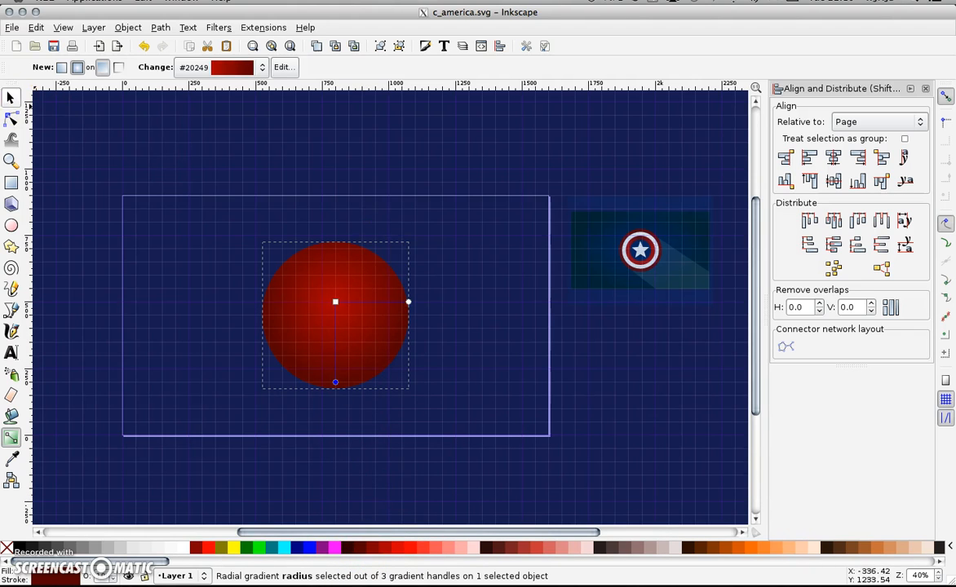
Duplicate the red gradient circle in place and hide the grid.
left_click(11, 97)
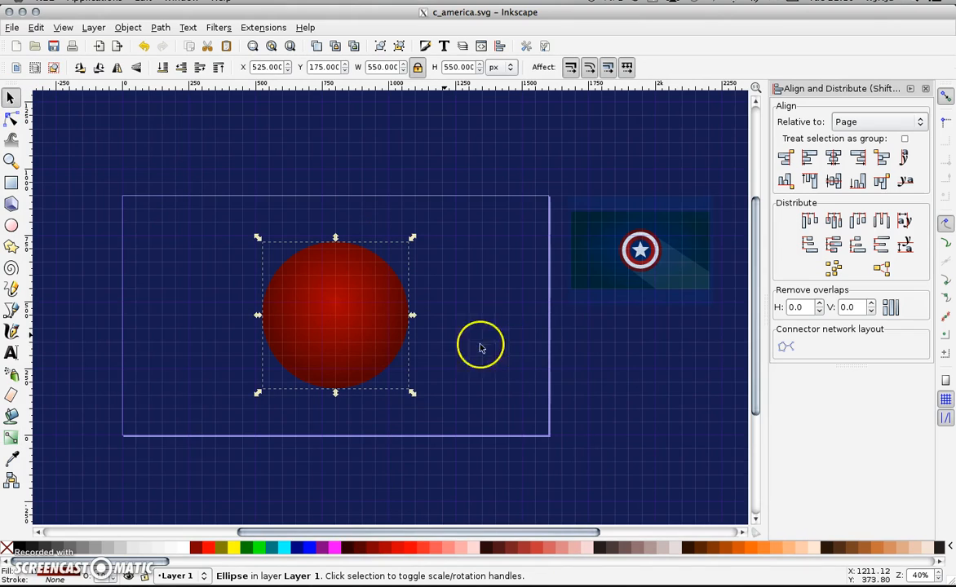
right_click(325, 298)
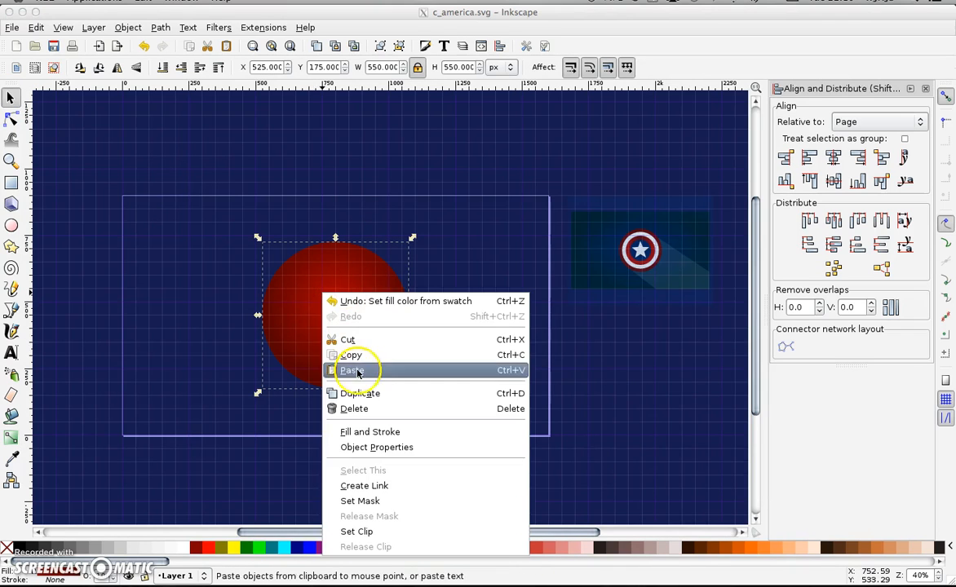
left_click(365, 395)
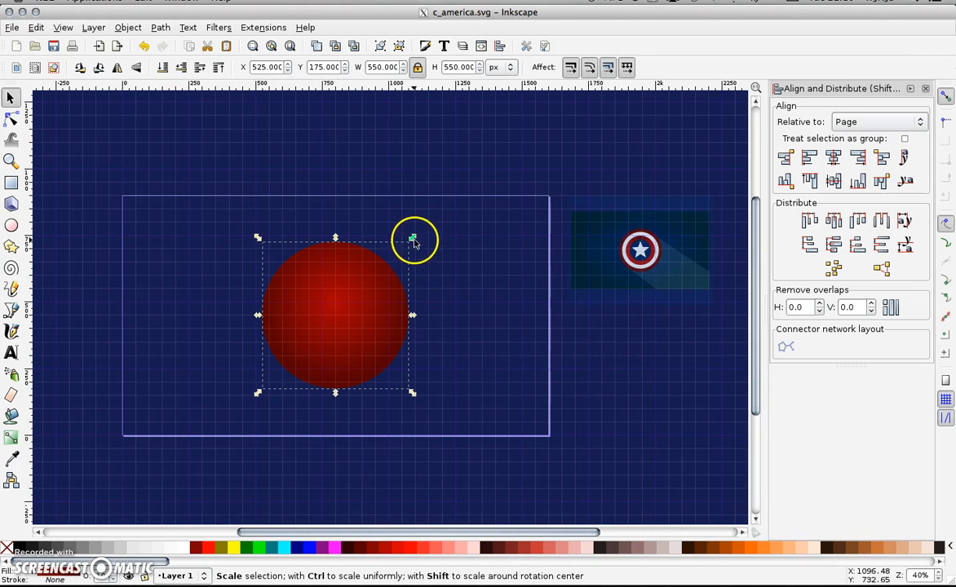
left_click(63, 27)
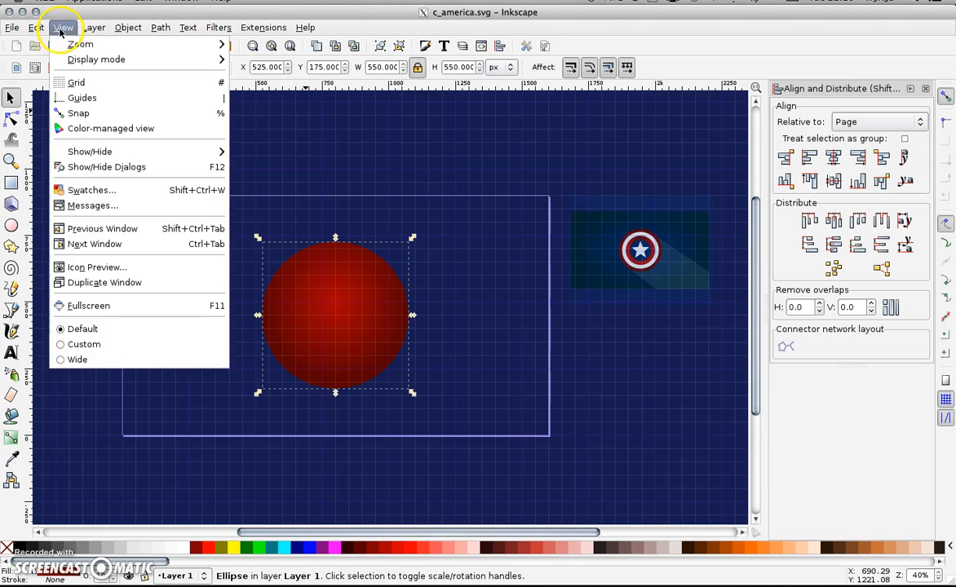
left_click(81, 81)
Scale the duplicate about its centre to about 455 px and fill it with white.
left_click_drag(413, 238, 402, 246)
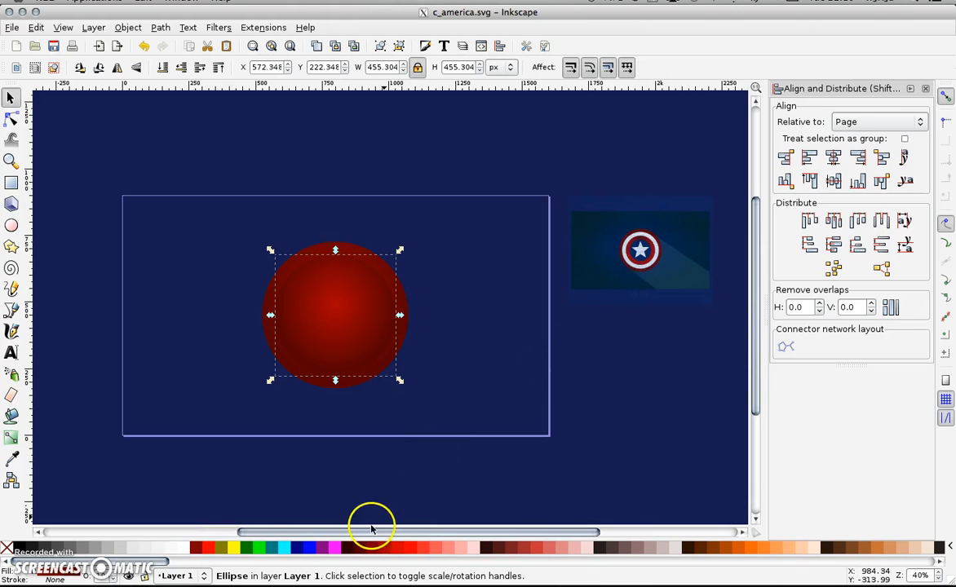
left_click(178, 549)
left_click(511, 339)
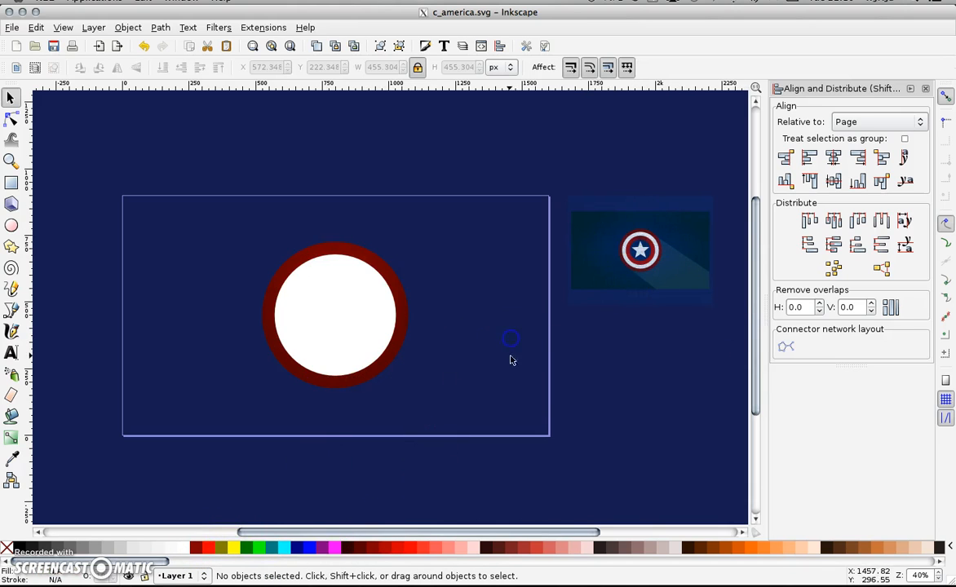
Duplicate the white circle and scale the copy about its centre to about 356 px.
left_click(357, 325)
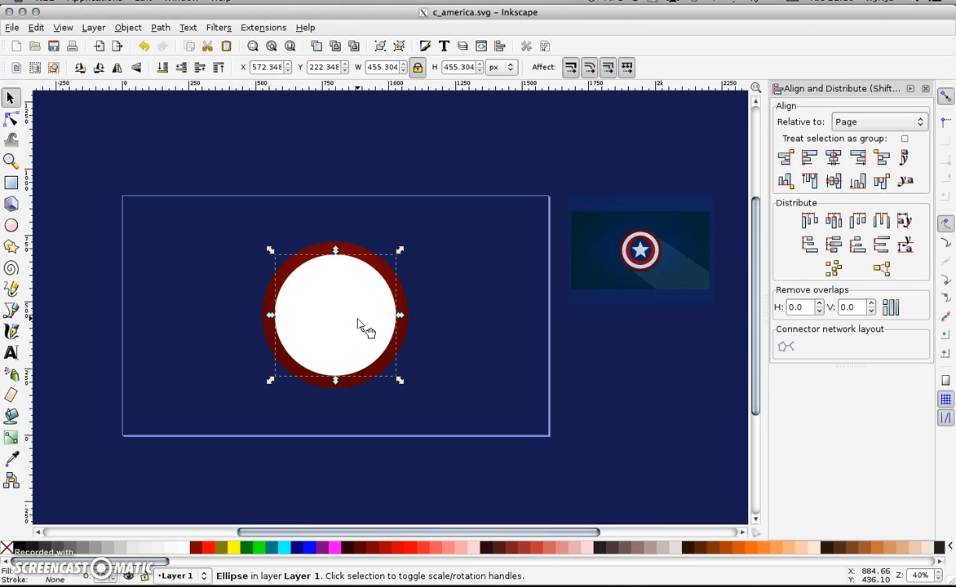
right_click(350, 324)
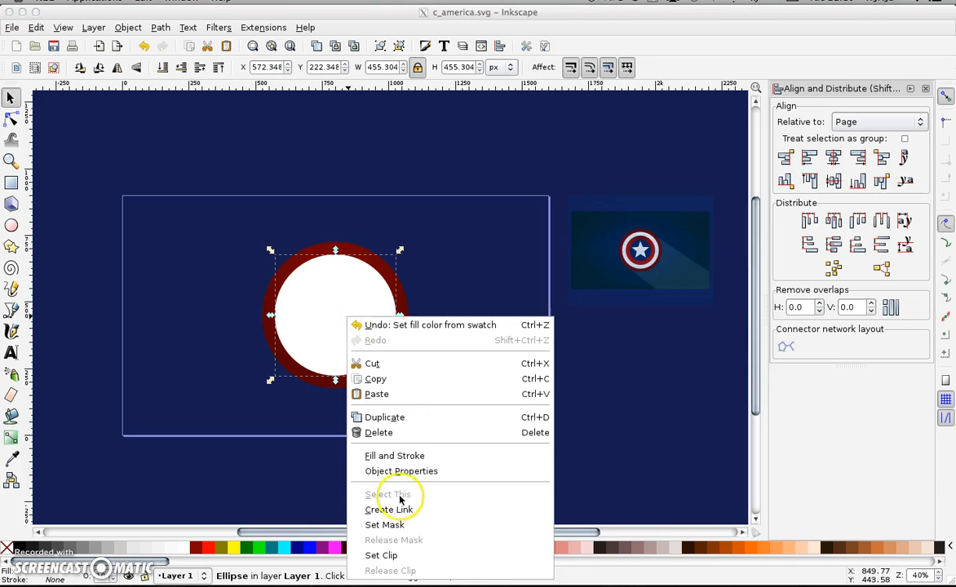
left_click(396, 416)
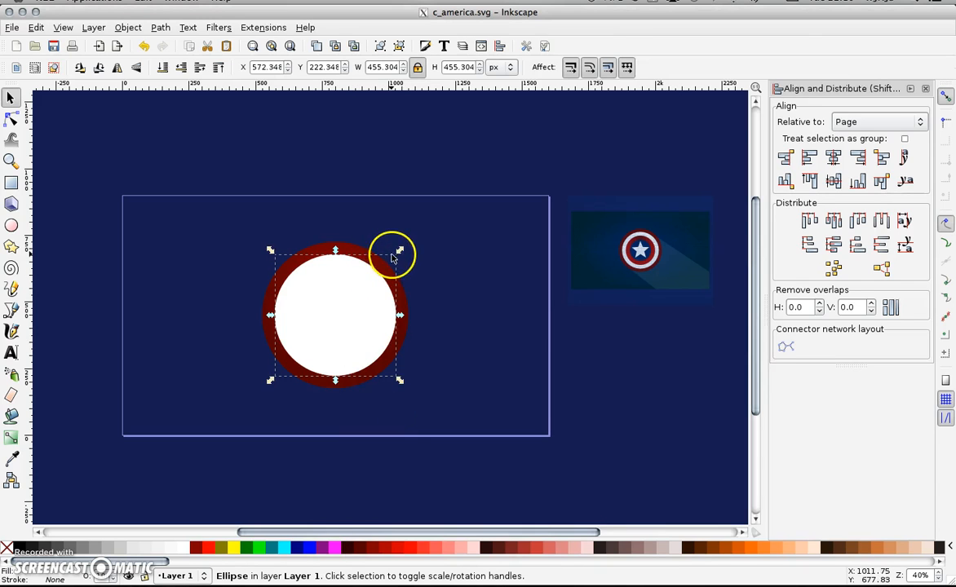
left_click_drag(400, 253, 390, 264)
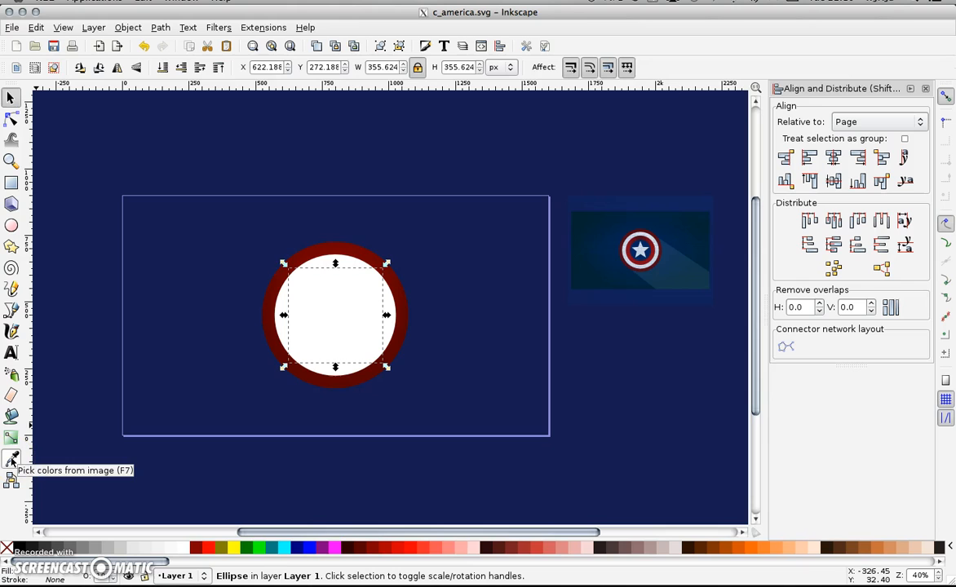
Fill the new inner circle with the dark red sampled from the shield's outer ring.
left_click(12, 461)
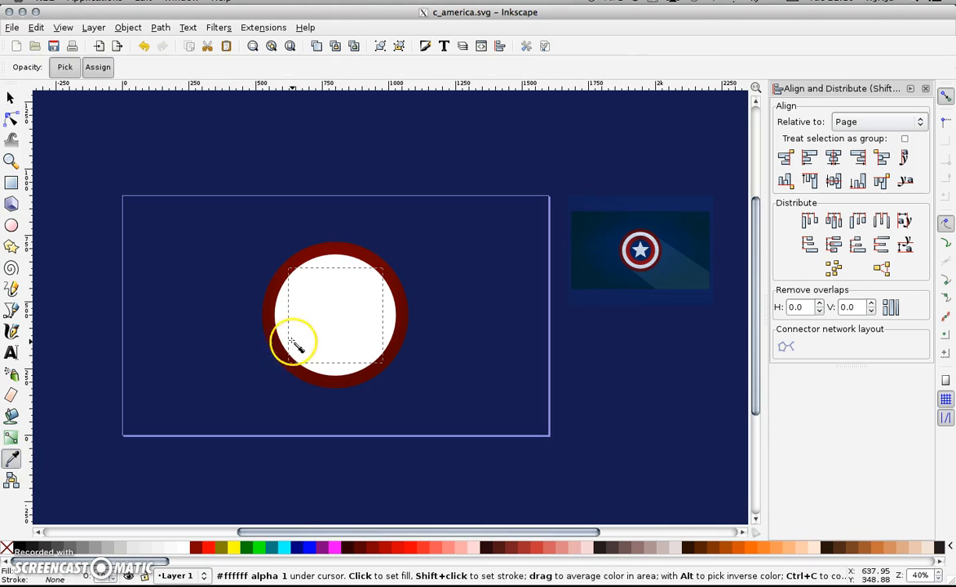
left_click(278, 288)
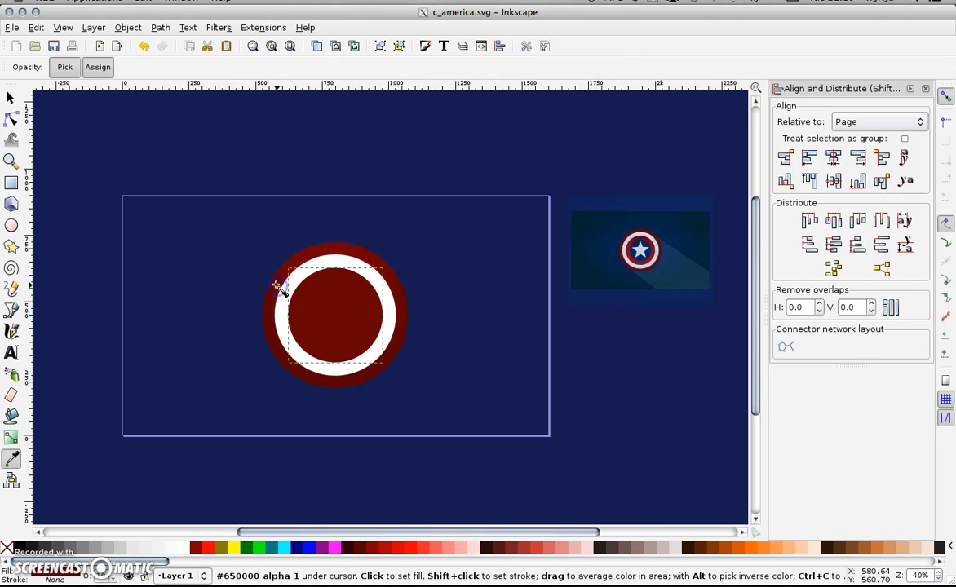
left_click(13, 99)
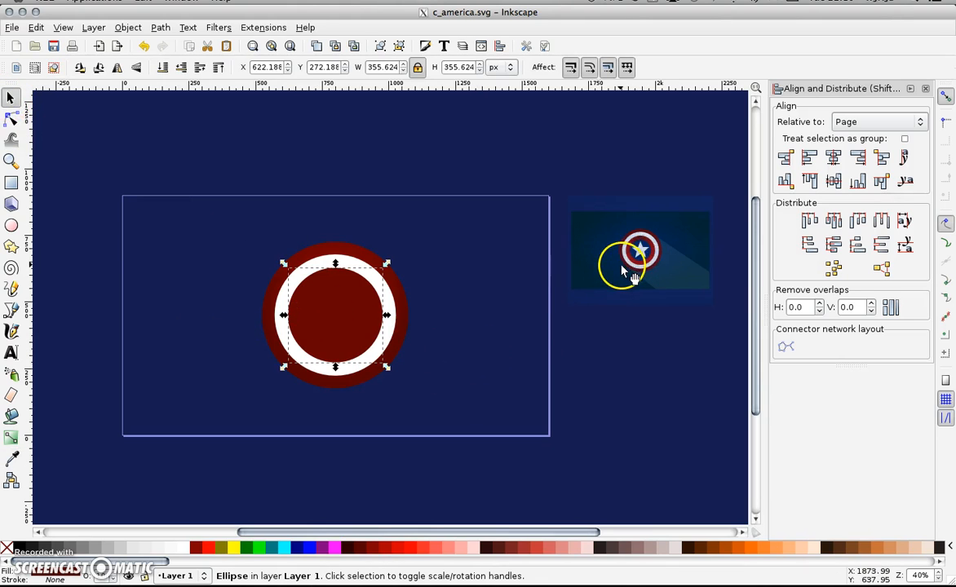
Duplicate the inner dark red circle and scale the copy about its centre to about 286 px.
right_click(345, 317)
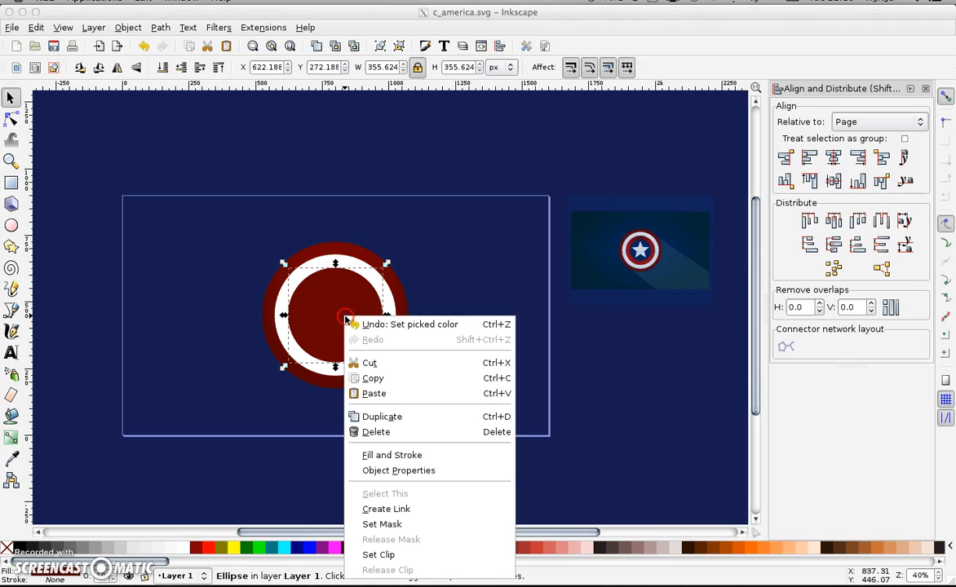
left_click(417, 416)
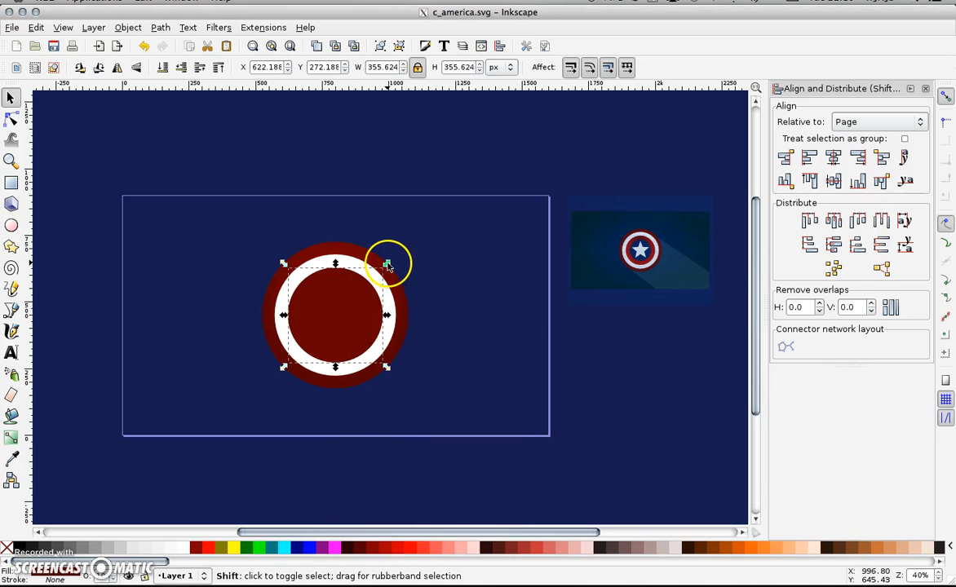
left_click_drag(388, 266, 378, 270)
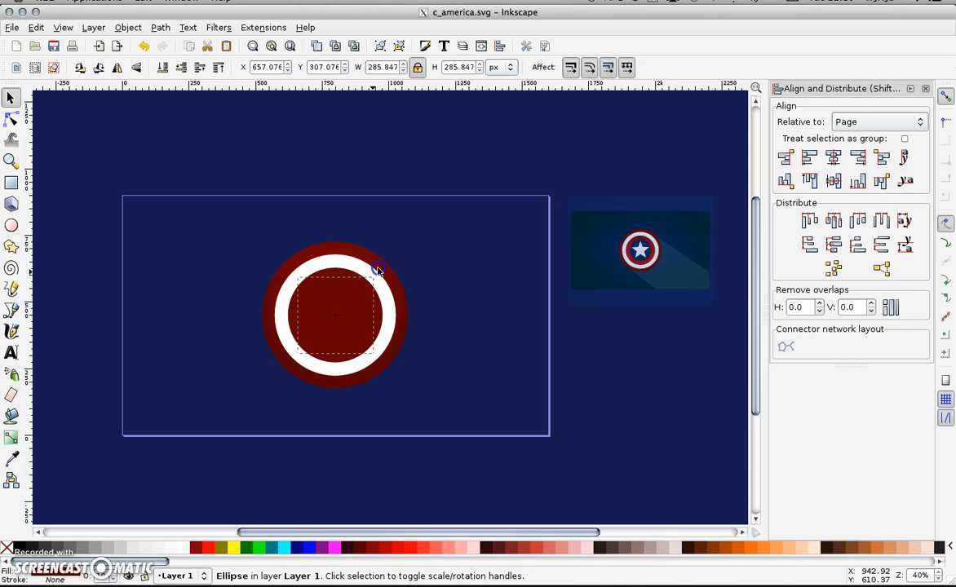
Reduce the innermost circle about its centre to about 251 px and fill it with dark blue.
left_click_drag(139, 563, 665, 568)
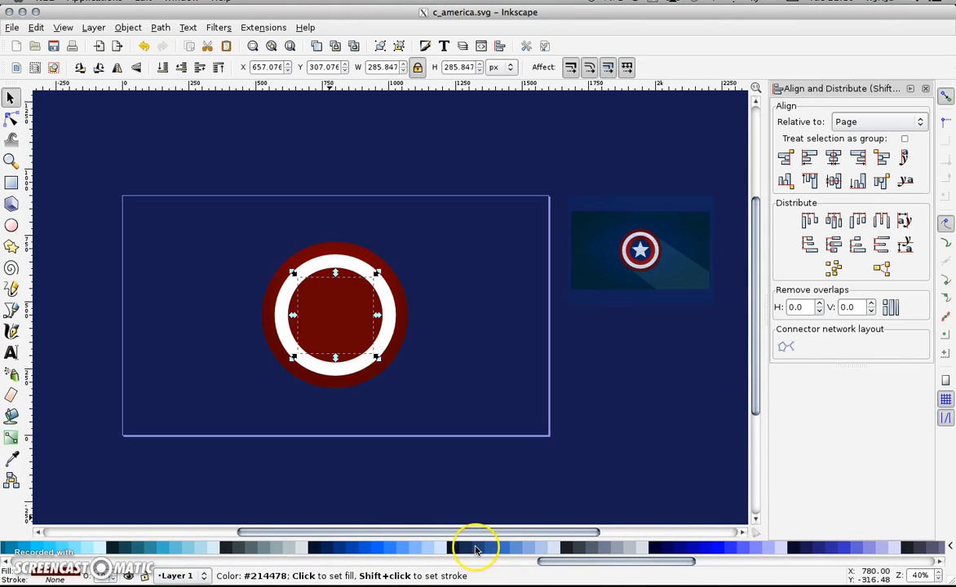
left_click(479, 549)
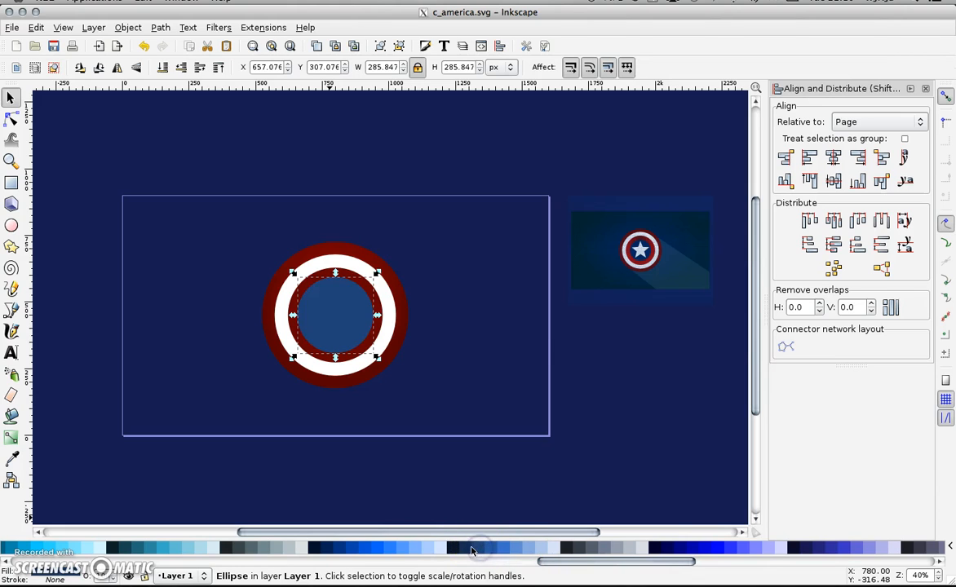
left_click(468, 548)
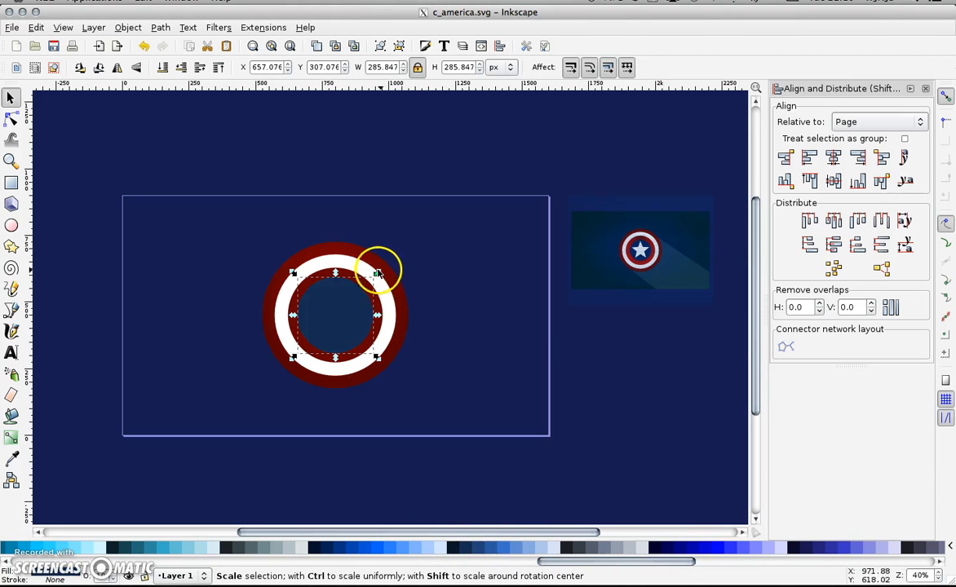
left_click_drag(375, 275, 372, 279)
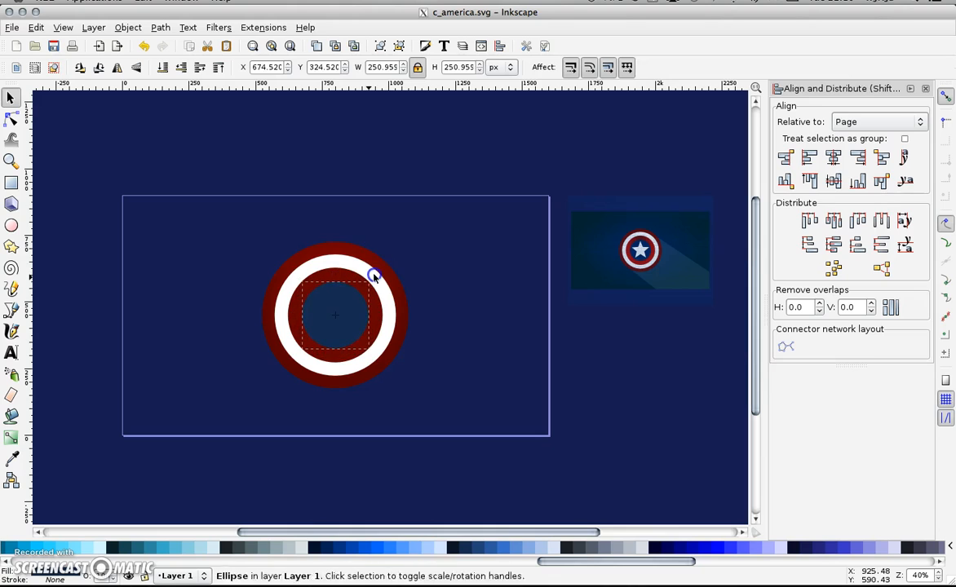
left_click(326, 547)
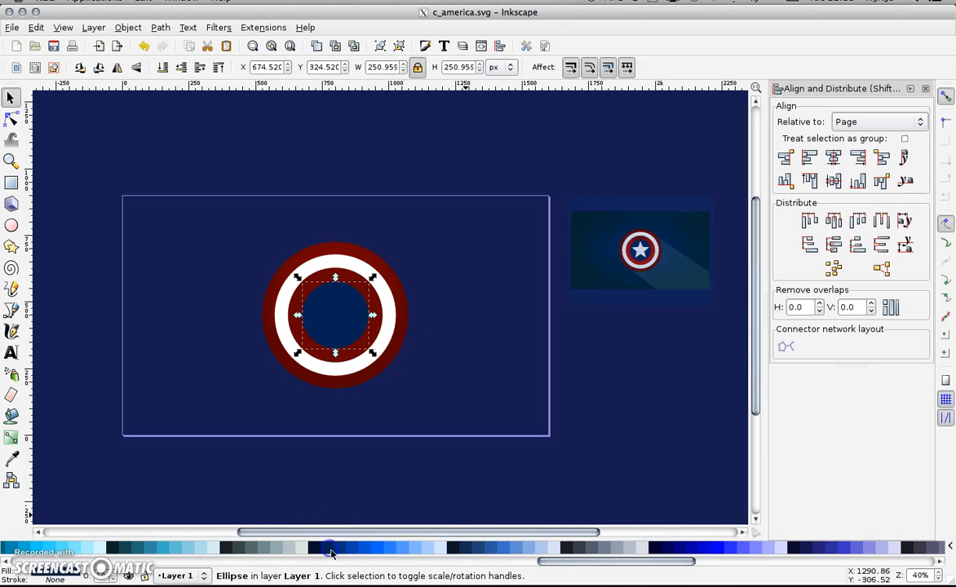
left_click(482, 373)
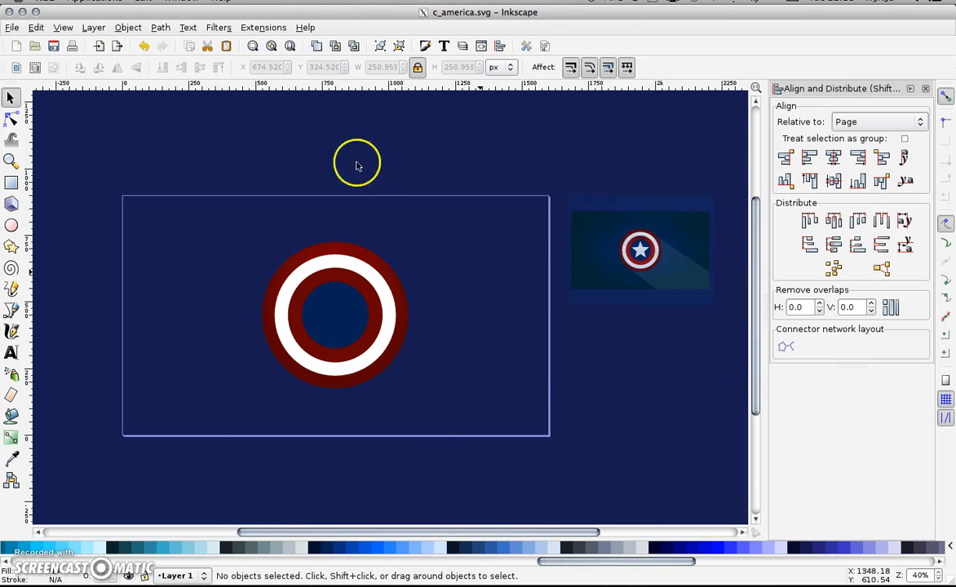
Draw a five-cornered star about 352 px wide over the page's upper-left corner and fill it white.
left_click(13, 247)
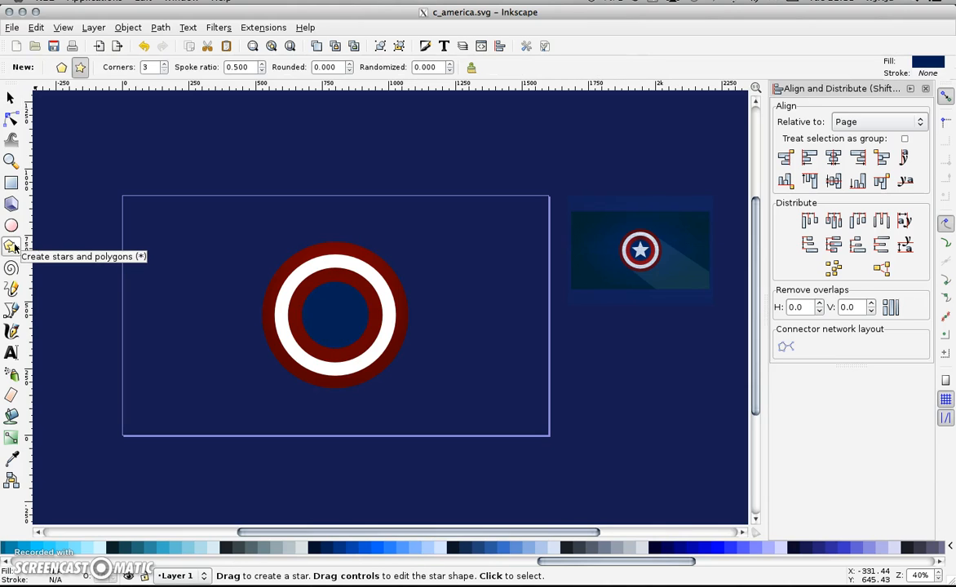
left_click(79, 69)
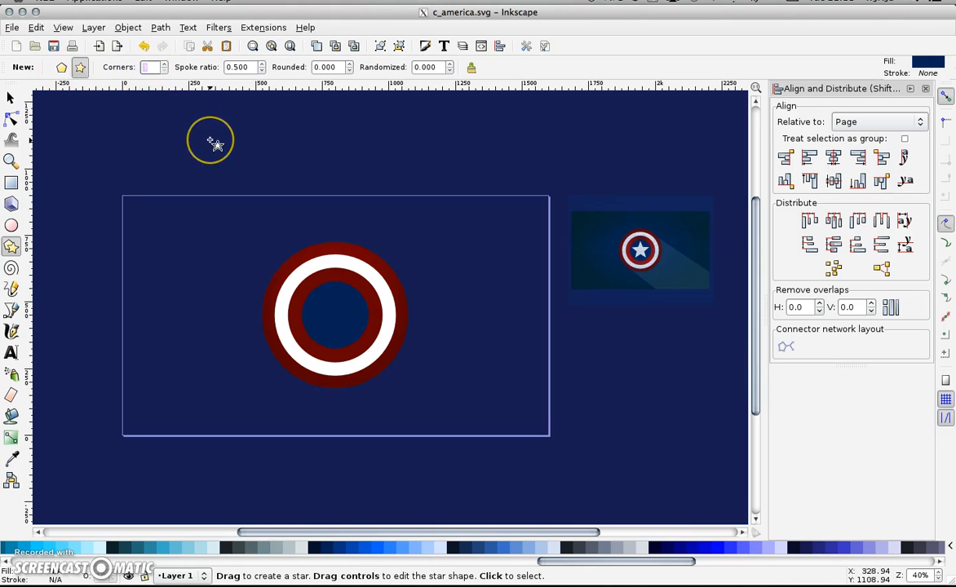
left_click_drag(135, 185, 169, 227)
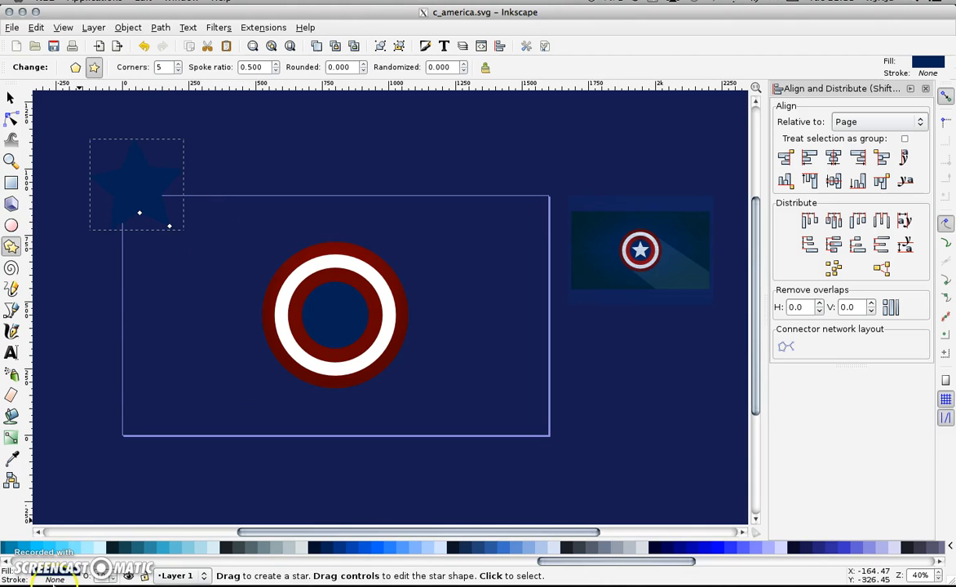
left_click_drag(566, 560, 202, 573)
left_click(188, 549)
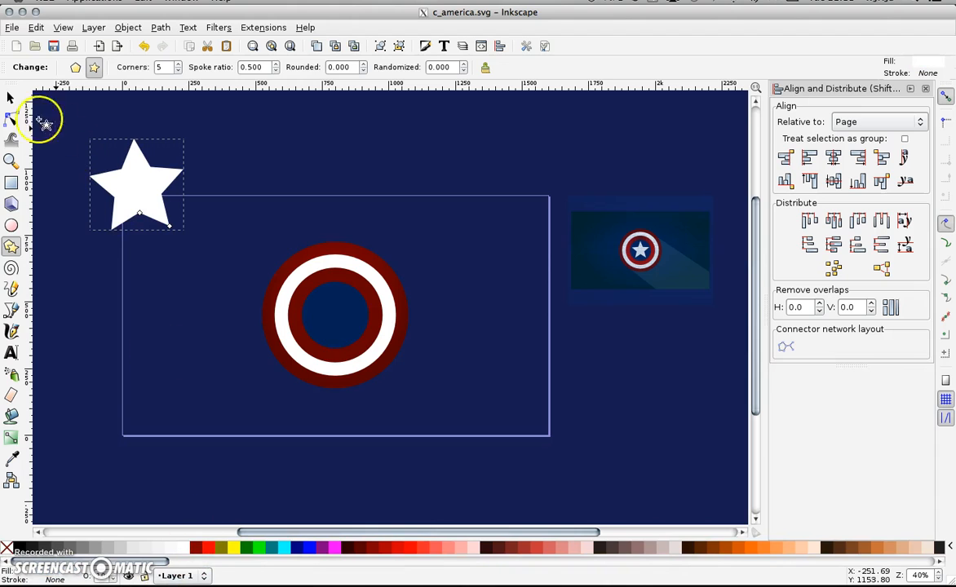
left_click(11, 97)
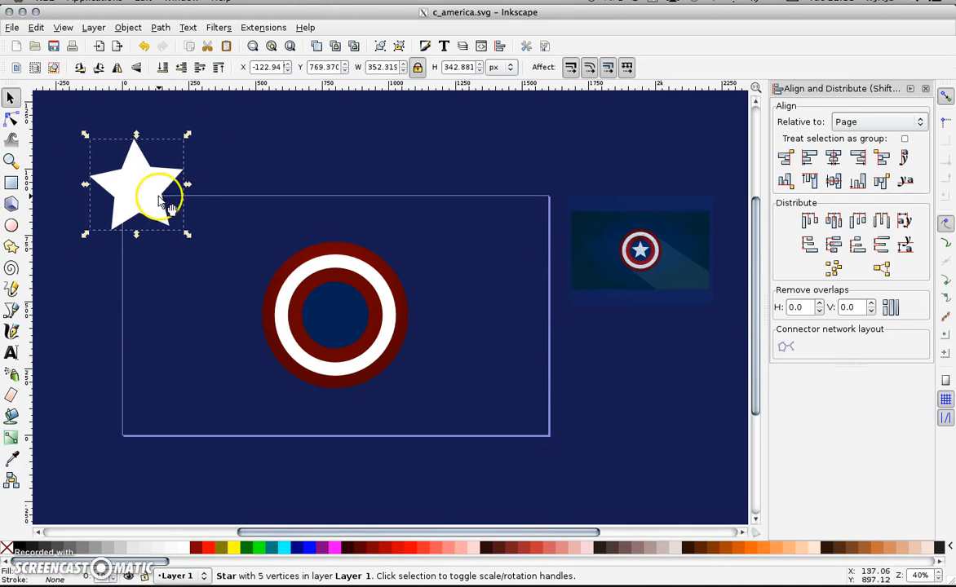
Set the white star's spoke ratio to 0.450.
left_click(11, 247)
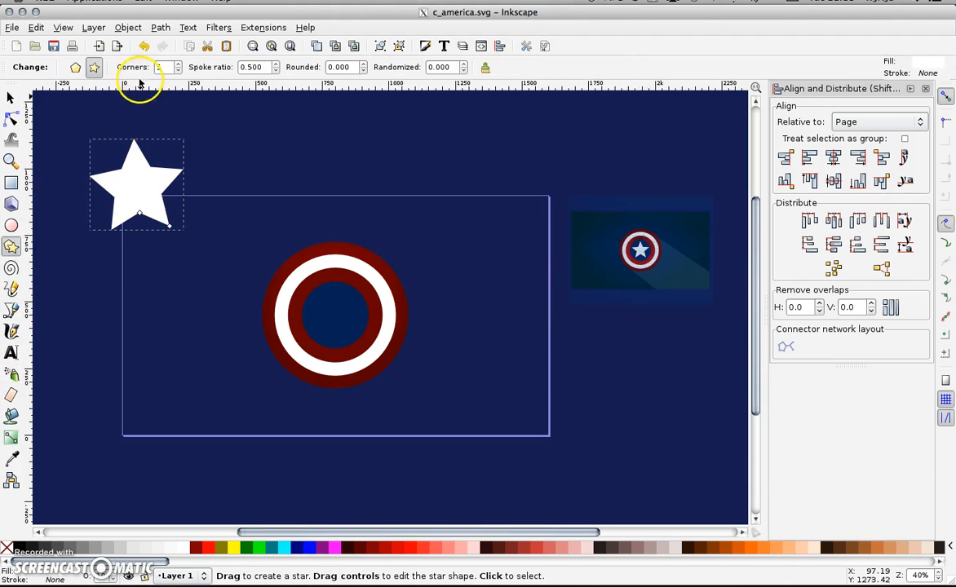
left_click(275, 71)
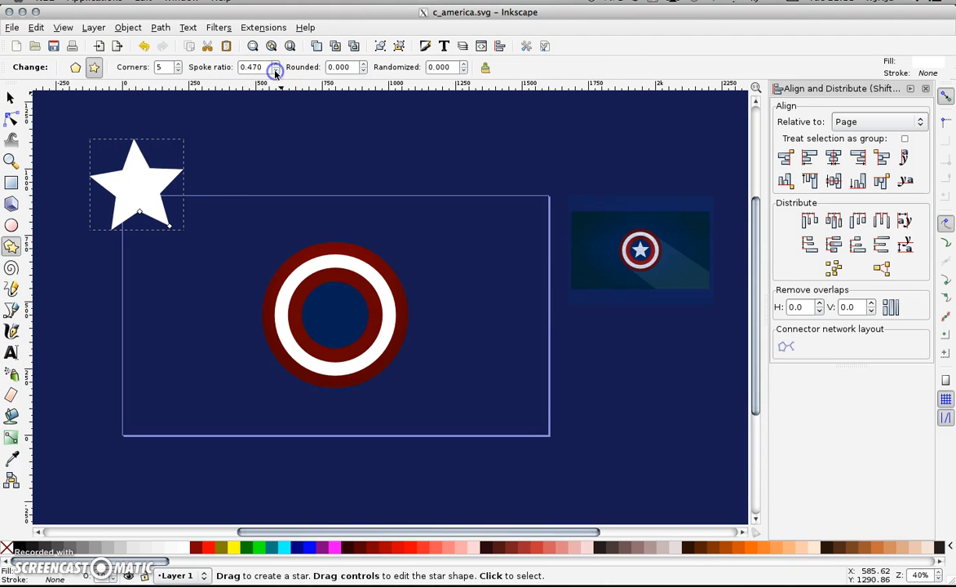
left_click(276, 70)
left_click(275, 71)
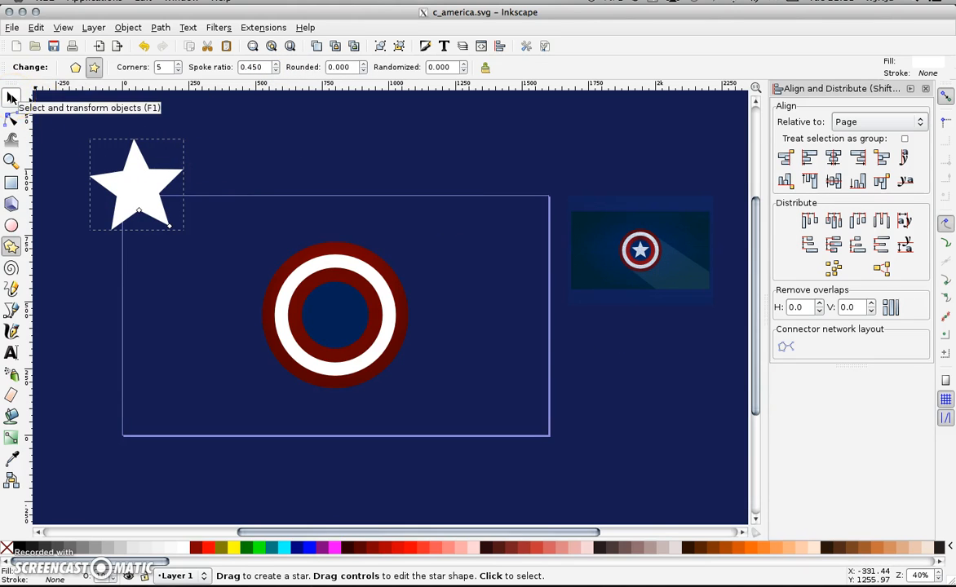
Rotate the white star slightly clockwise so it stands upright with one tip pointing straight up.
left_click(11, 97)
left_click(142, 188)
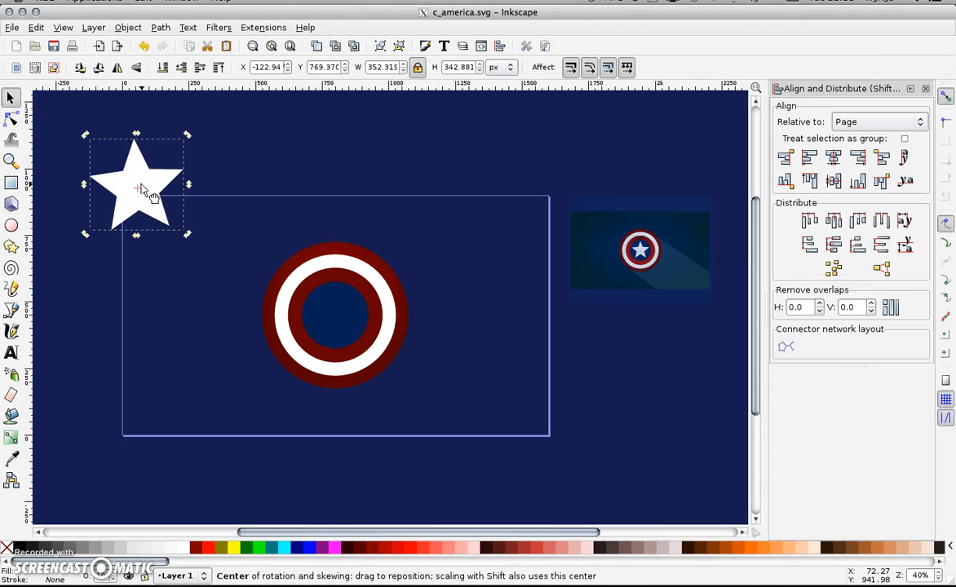
left_click(138, 186)
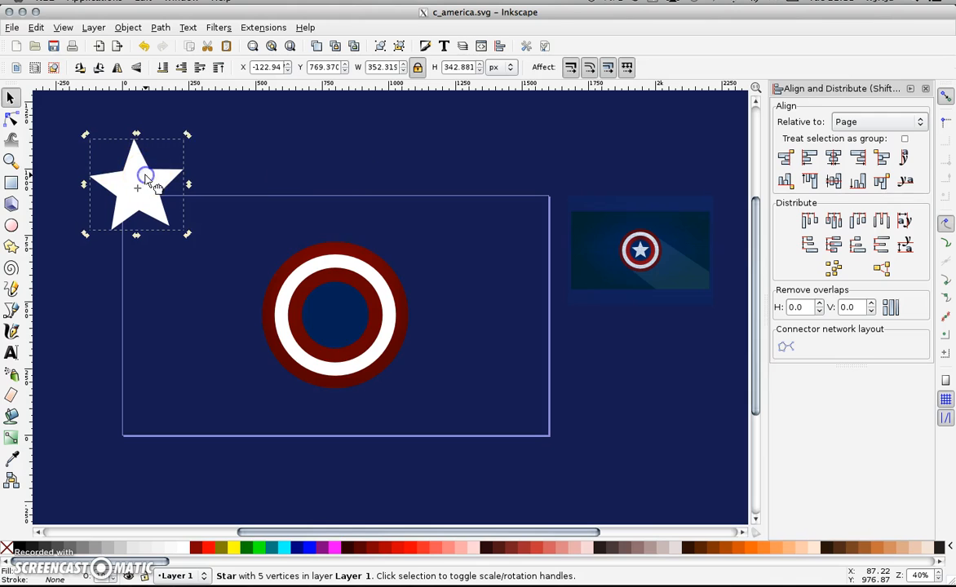
left_click(145, 178)
left_click_drag(189, 136, 194, 141)
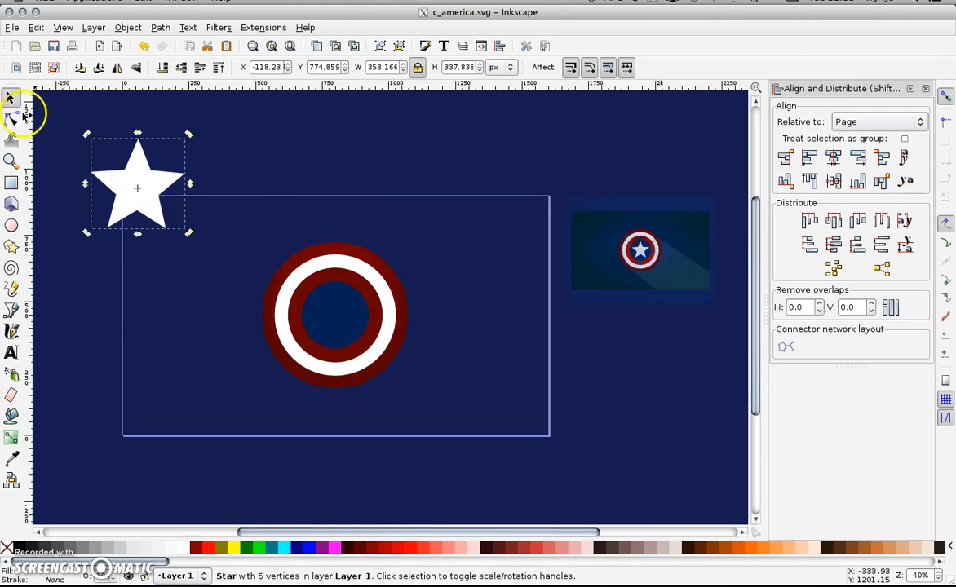
Centre the star on the page in both directions and shrink it about its centre to about 229 px wide.
left_click_drag(135, 200, 334, 309)
left_click(832, 156)
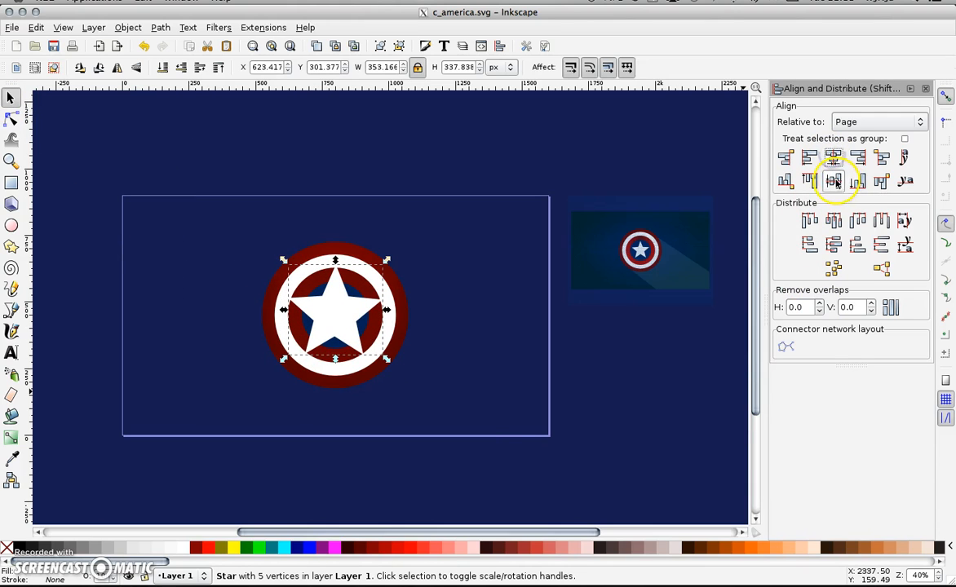
left_click(833, 180)
left_click_drag(388, 265, 371, 282)
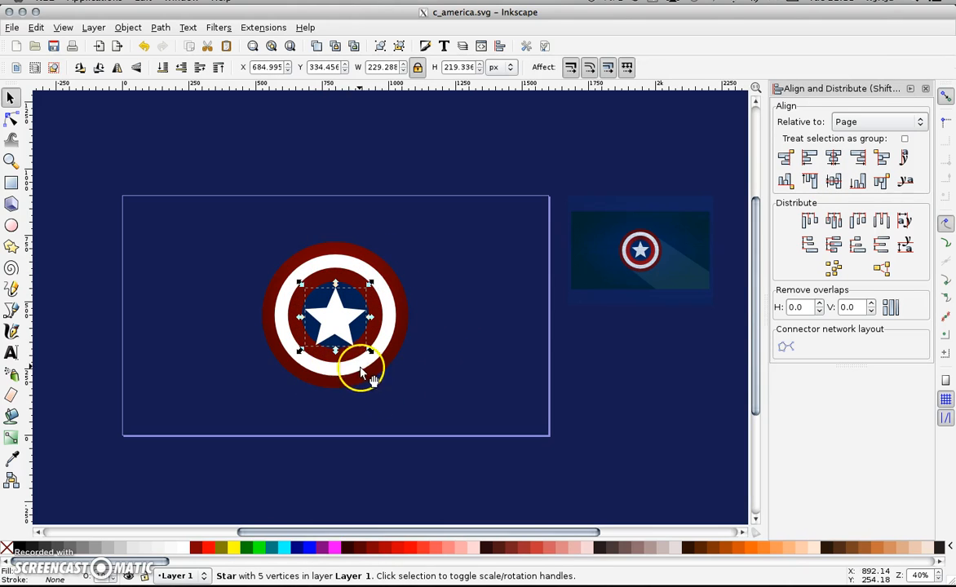
left_click(501, 340)
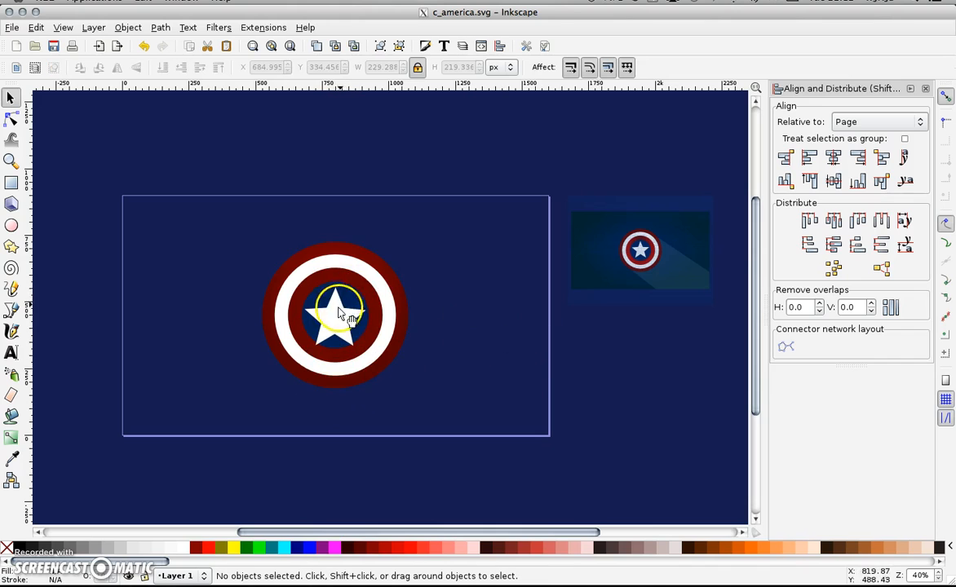
Raise the star within the blue circle to a Y position of about 351.76 px.
left_click(335, 314)
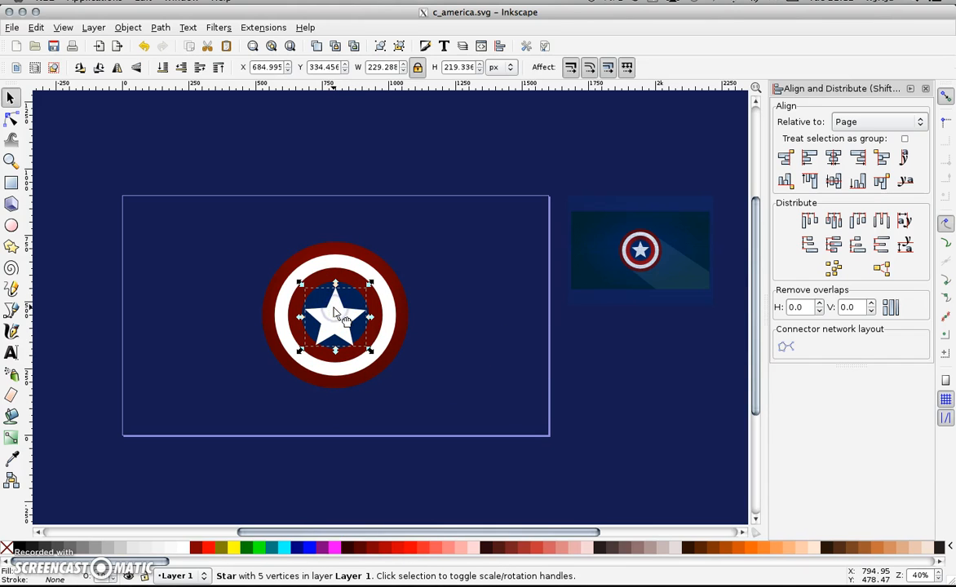
left_click(346, 64)
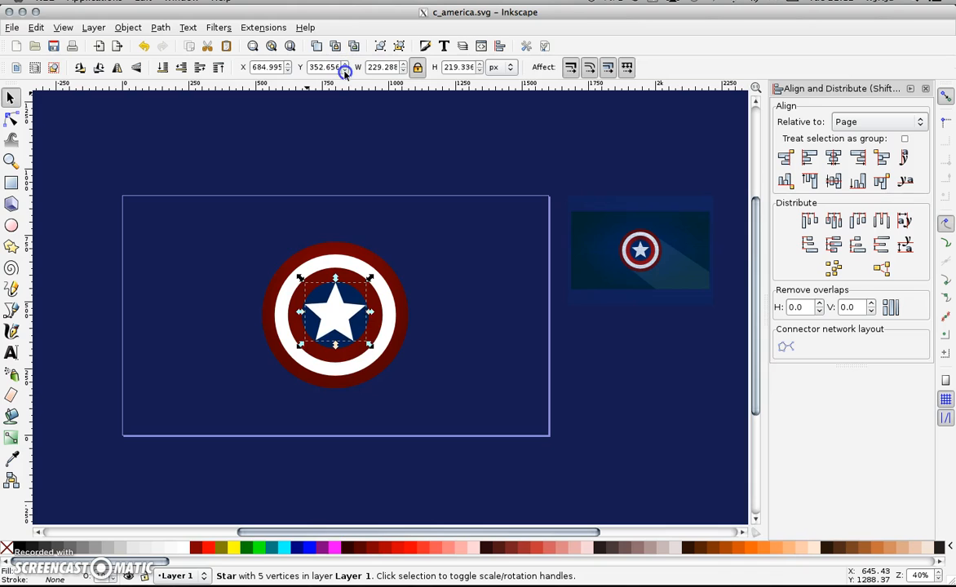
left_click(441, 260)
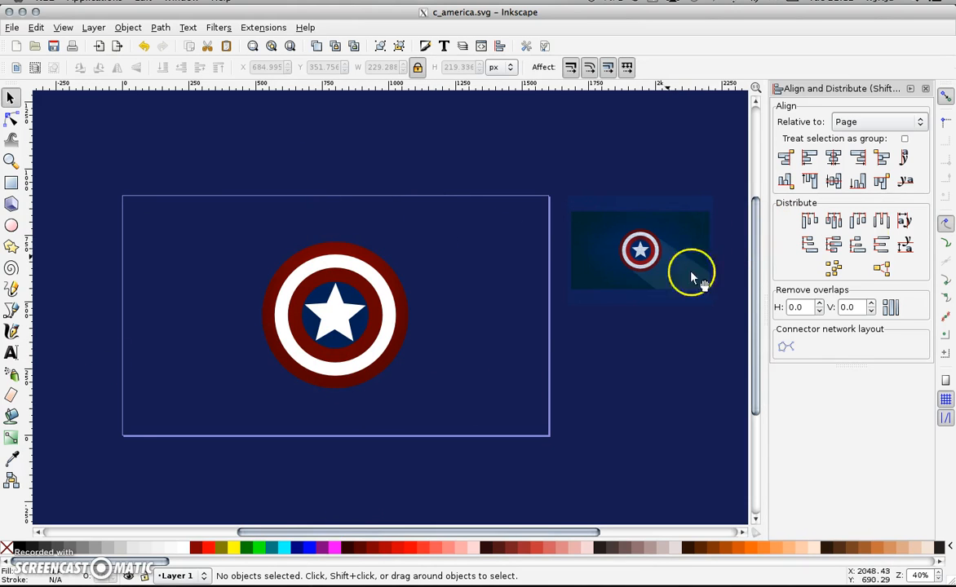
Minimise the drawing window and open the Captain_America_Resources folder from the desktop in Finder.
left_click(34, 11)
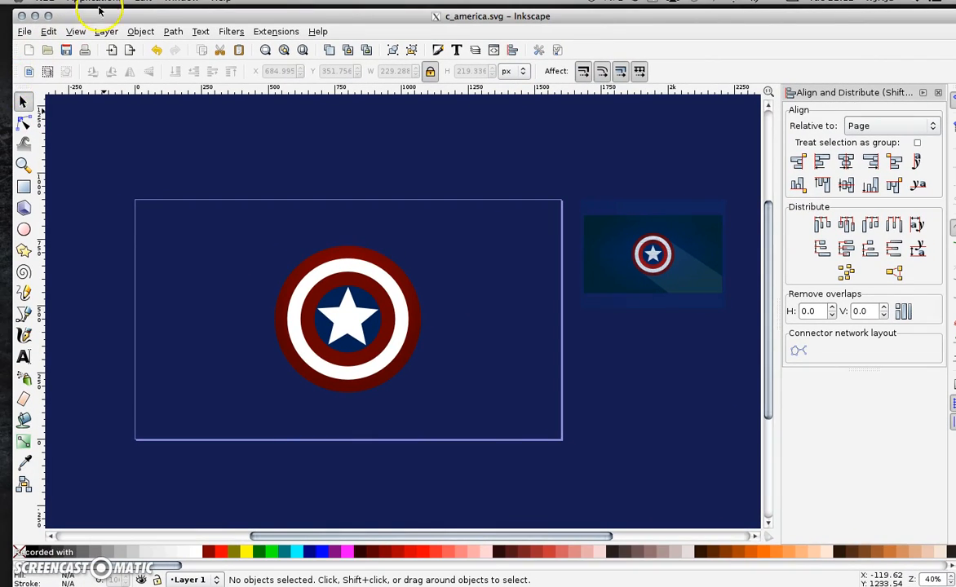
left_click_drag(119, 16, 160, 15)
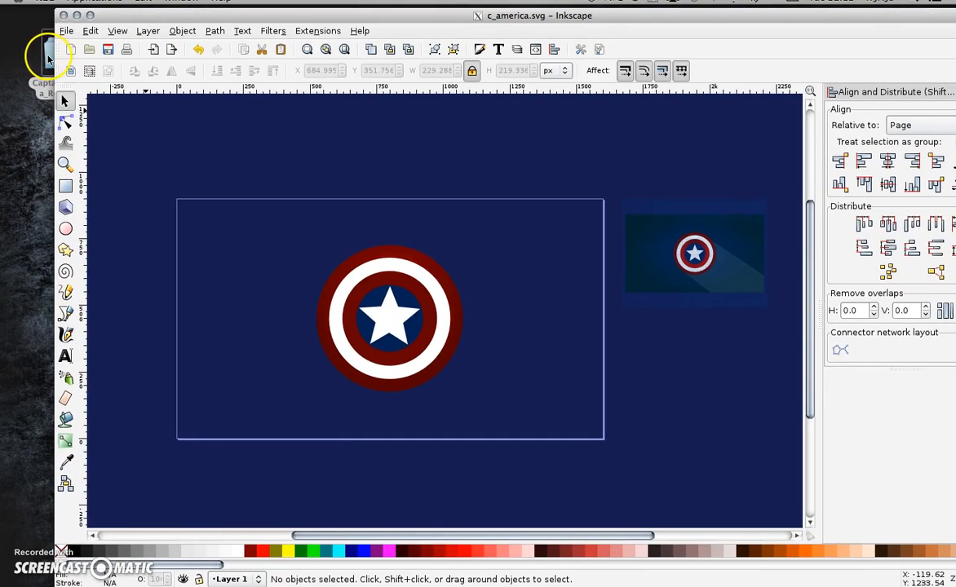
left_click_drag(48, 57, 9, 75)
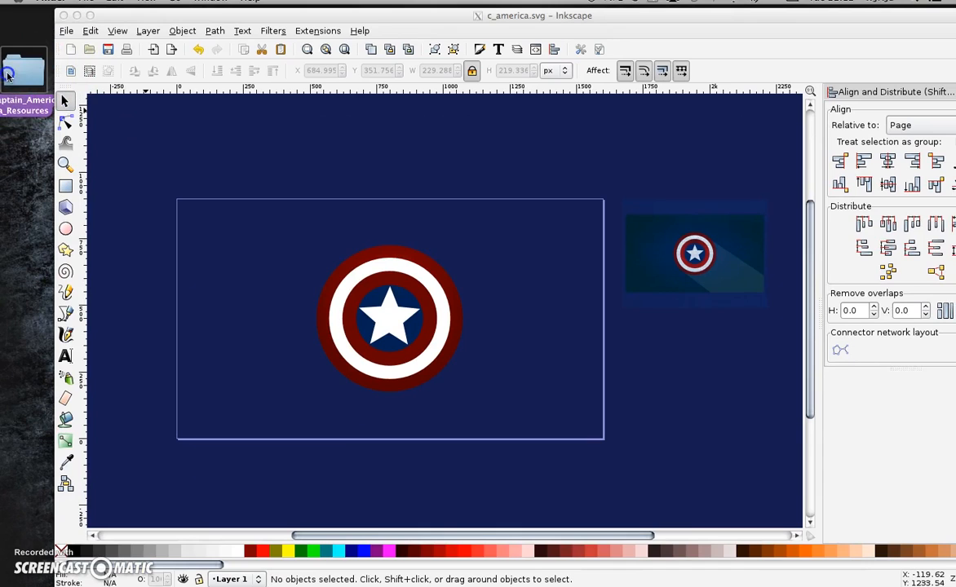
left_click(70, 14)
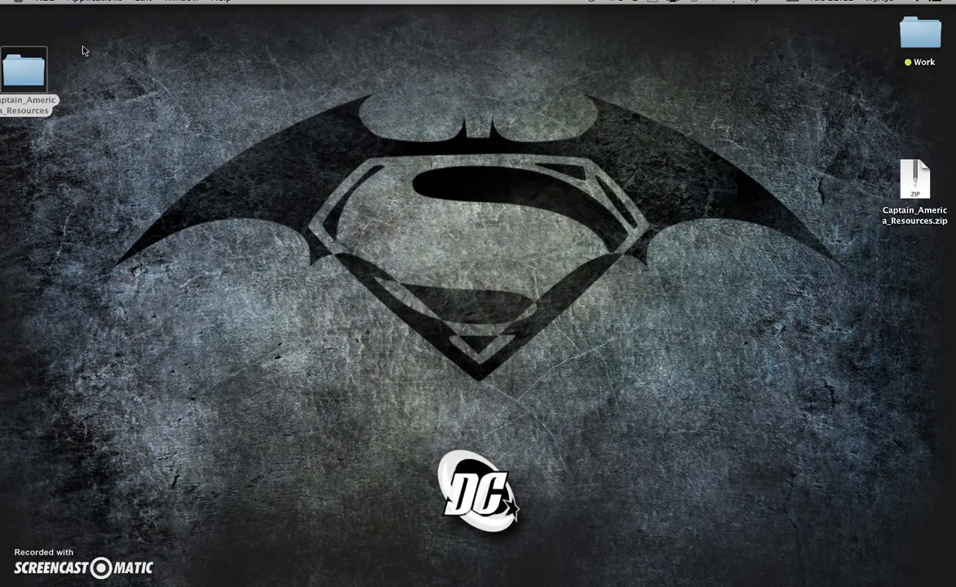
left_click_drag(62, 82, 159, 63)
double_click(151, 47)
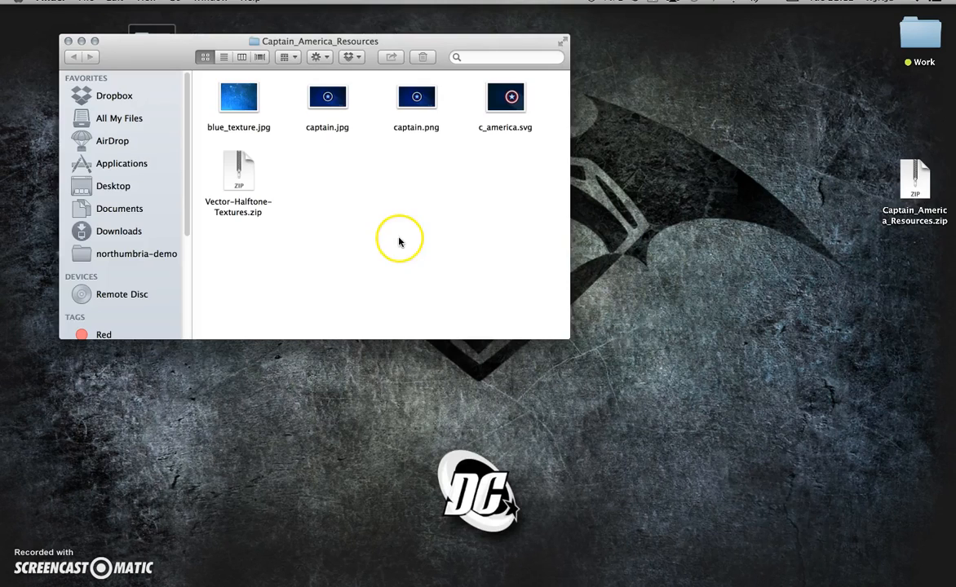
Extract Vector-Halftone-Textures.zip and open the Vector Halftone Textures folder inside the extracted folder.
left_click(239, 163)
double_click(257, 178)
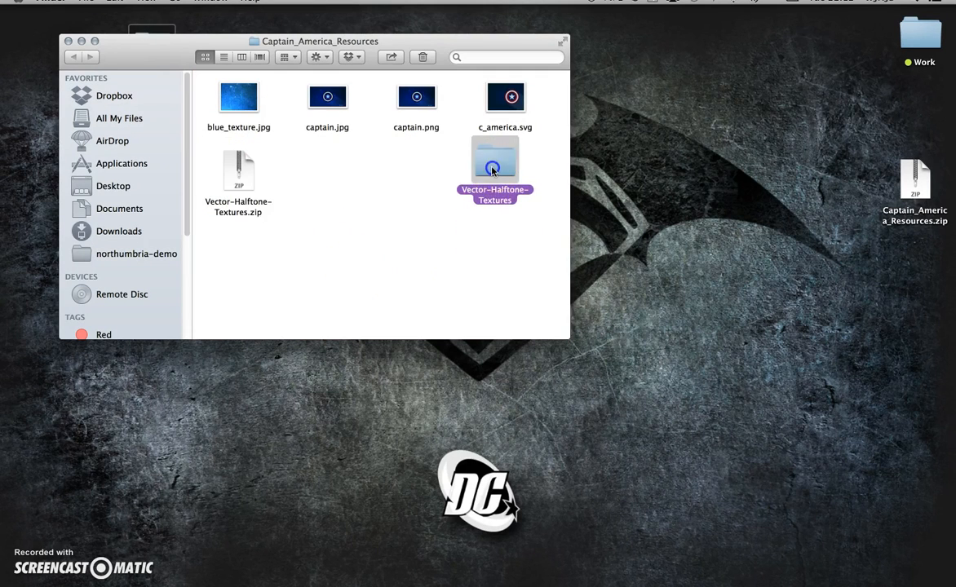
double_click(498, 172)
double_click(330, 104)
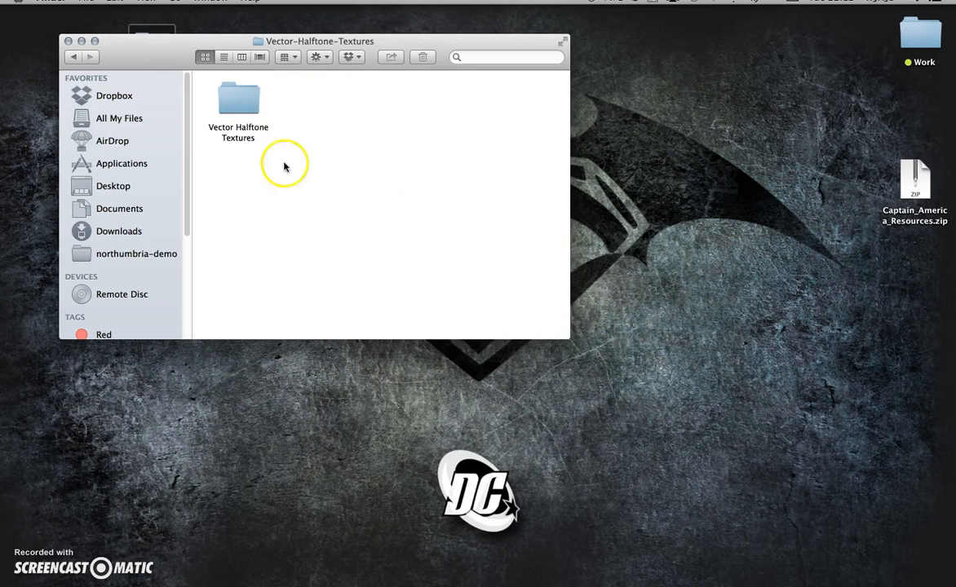
double_click(245, 97)
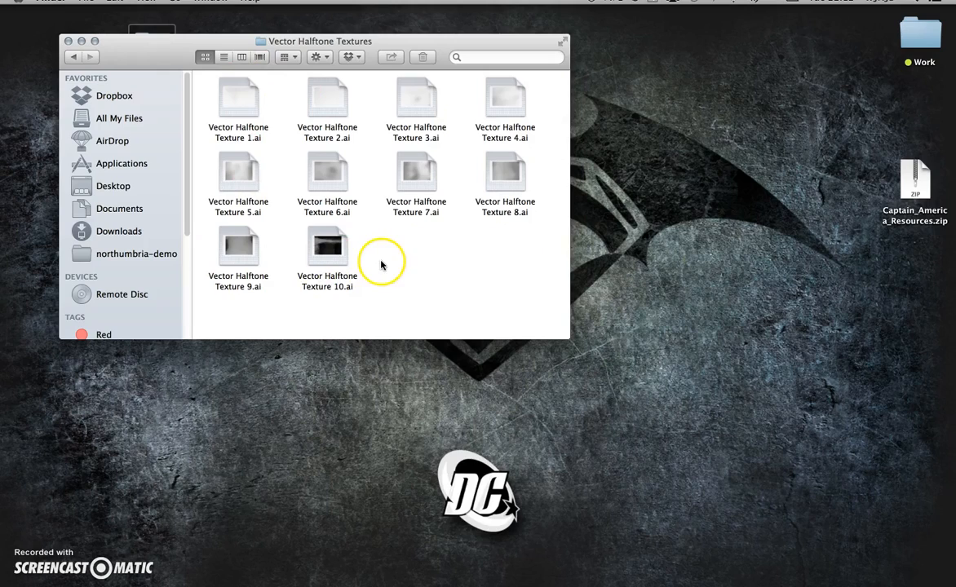
Arrange the halftone textures folder window beside the restored Inkscape window and narrow it so both are accessible.
left_click_drag(445, 44, 343, 17)
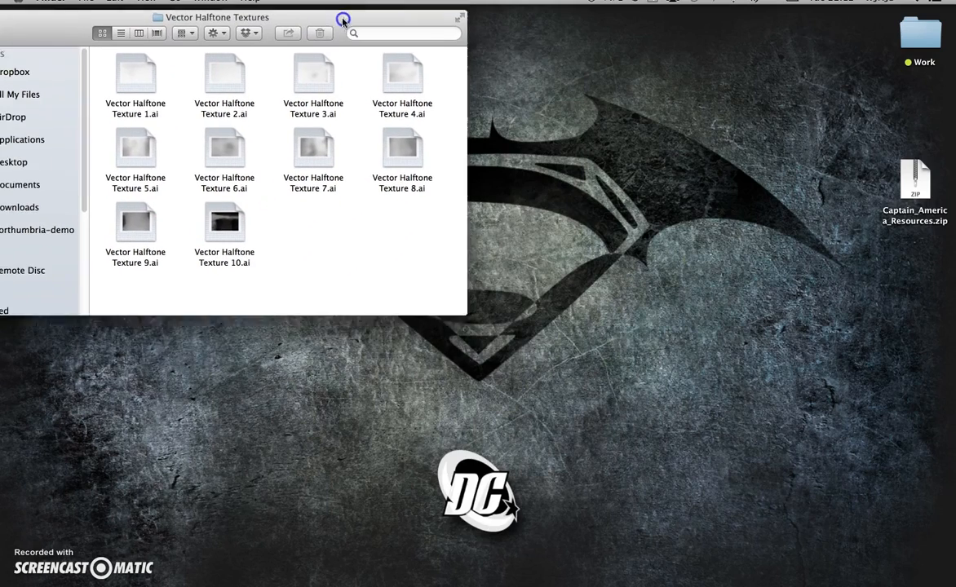
mouse_move(548, 562)
left_click(601, 562)
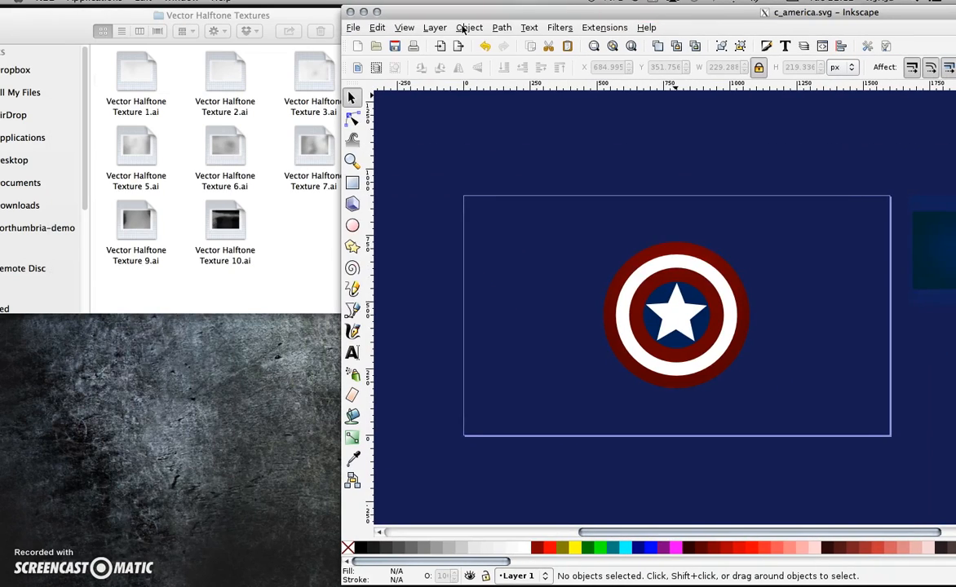
left_click(289, 14)
left_click_drag(473, 80, 270, 73)
left_click_drag(181, 309, 264, 309)
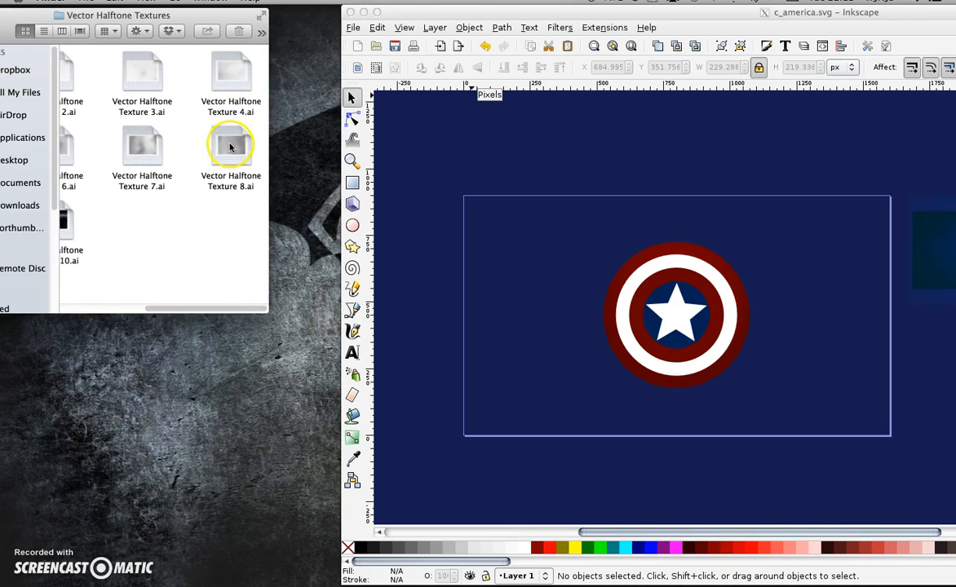
Try to place Vector Halftone Texture 8.ai from the Finder folder directly onto the Inkscape canvas.
left_click(230, 145)
left_click_drag(227, 145, 173, 99)
left_click(422, 11)
left_click_drag(222, 141, 832, 325)
left_click_drag(502, 11, 278, 12)
left_click(81, 16)
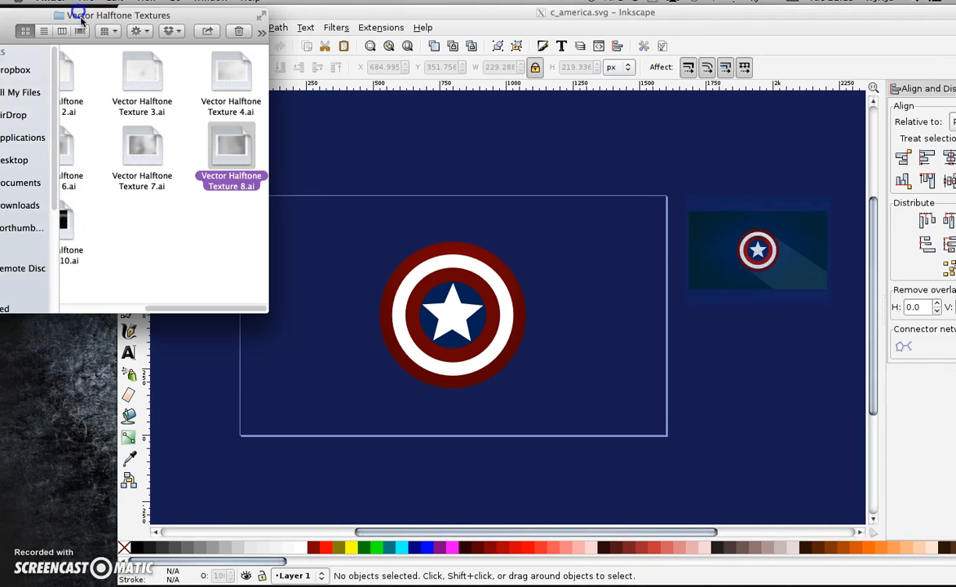
left_click_drag(227, 146, 734, 328)
Close the halftone textures folder window and move the Inkscape window back so its whole workspace shows.
left_click_drag(81, 16, 545, 41)
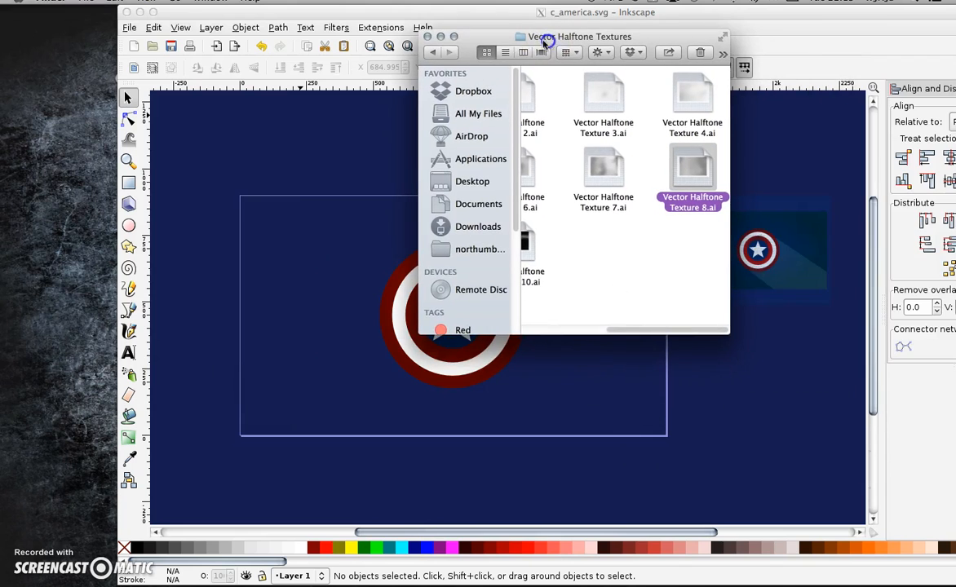
left_click(427, 36)
left_click_drag(478, 14, 365, 8)
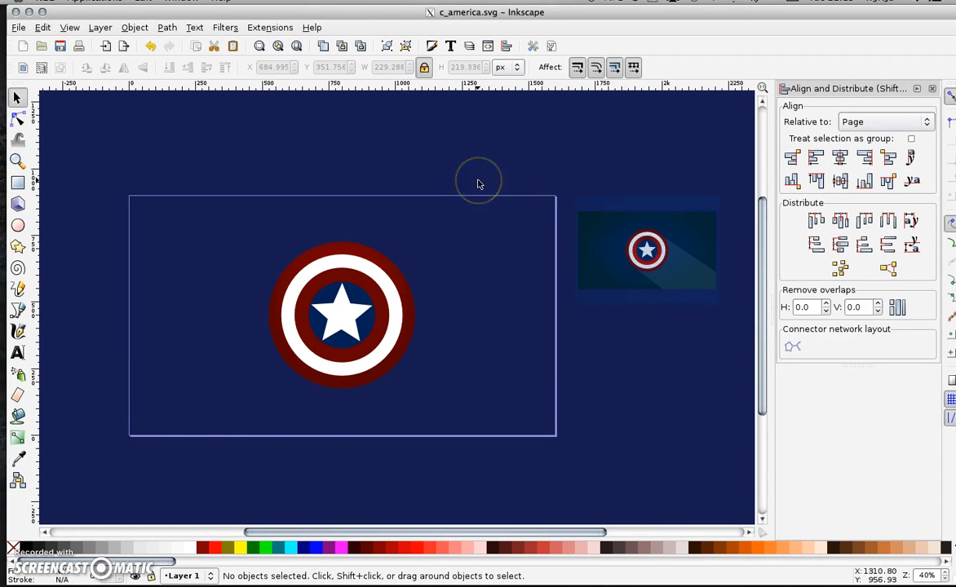
Import Vector Halftone Texture 8.ai from the Vector Halftone Textures folder inside Captain_America_Resources on the Desktop, keeping the default PDF import settings.
left_click(18, 30)
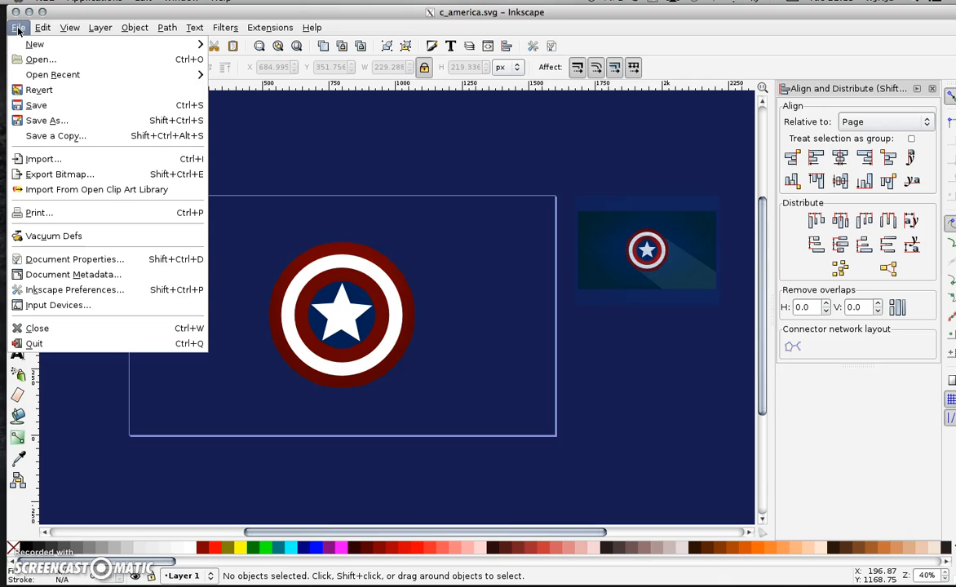
left_click(56, 161)
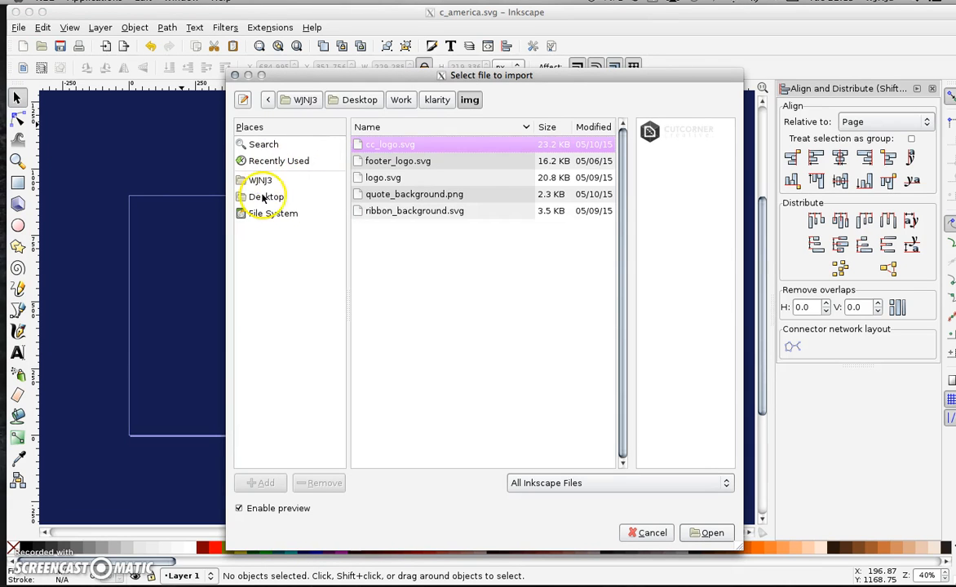
left_click(262, 197)
double_click(415, 145)
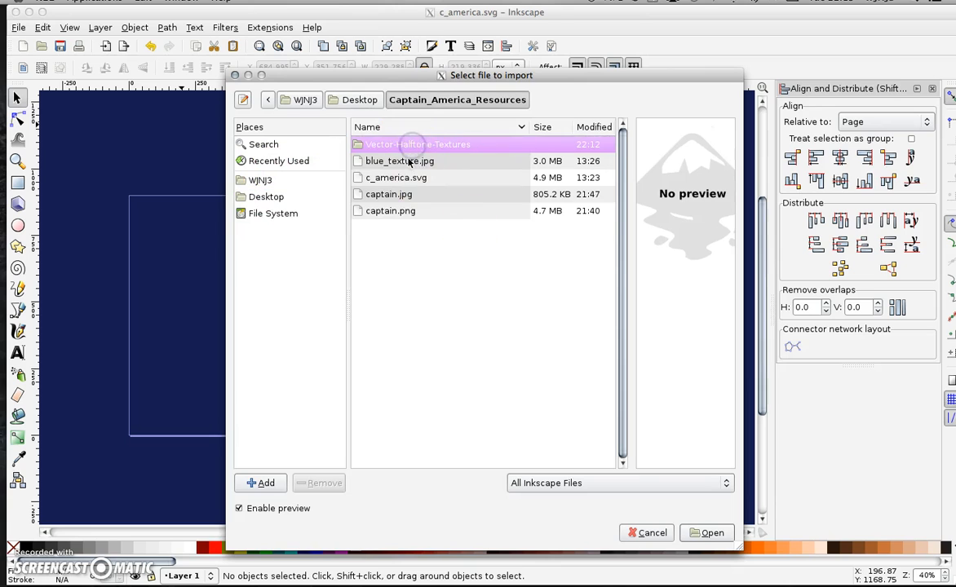
double_click(377, 145)
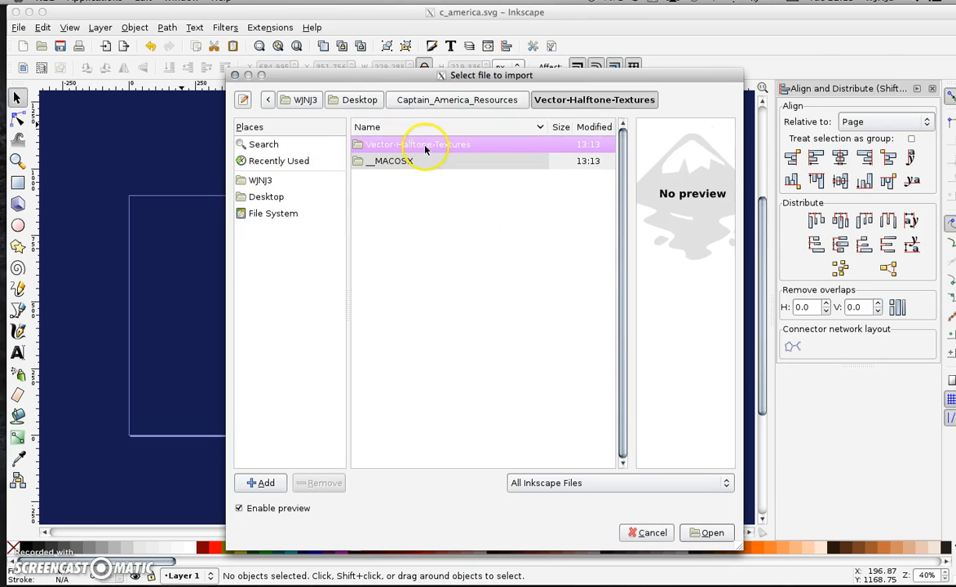
double_click(411, 144)
double_click(440, 149)
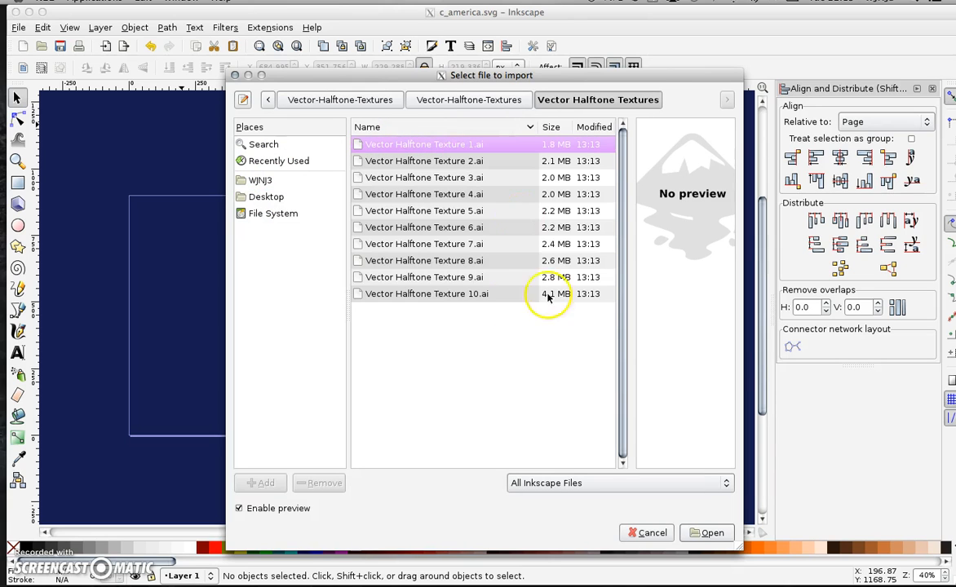
left_click(438, 260)
left_click(703, 532)
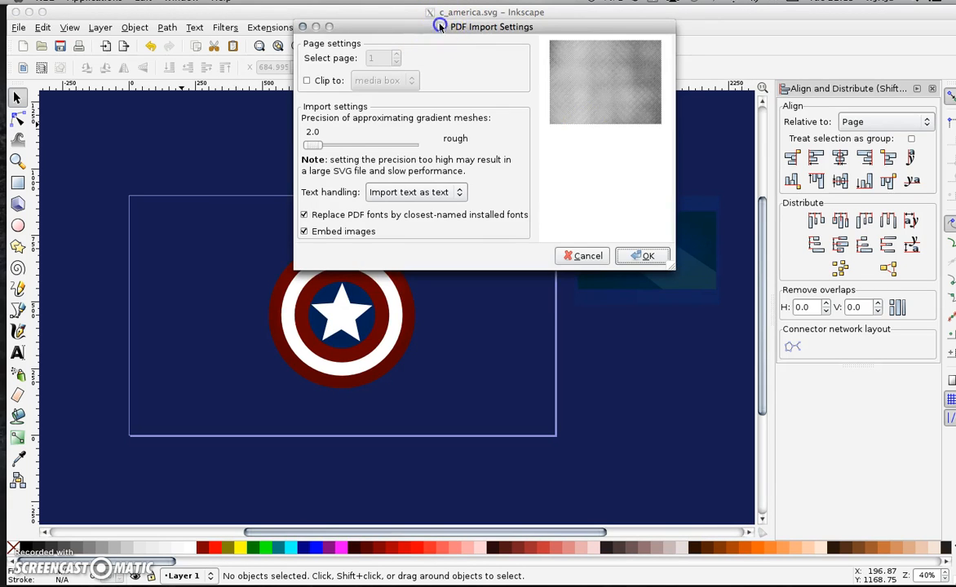
left_click_drag(439, 27, 328, 75)
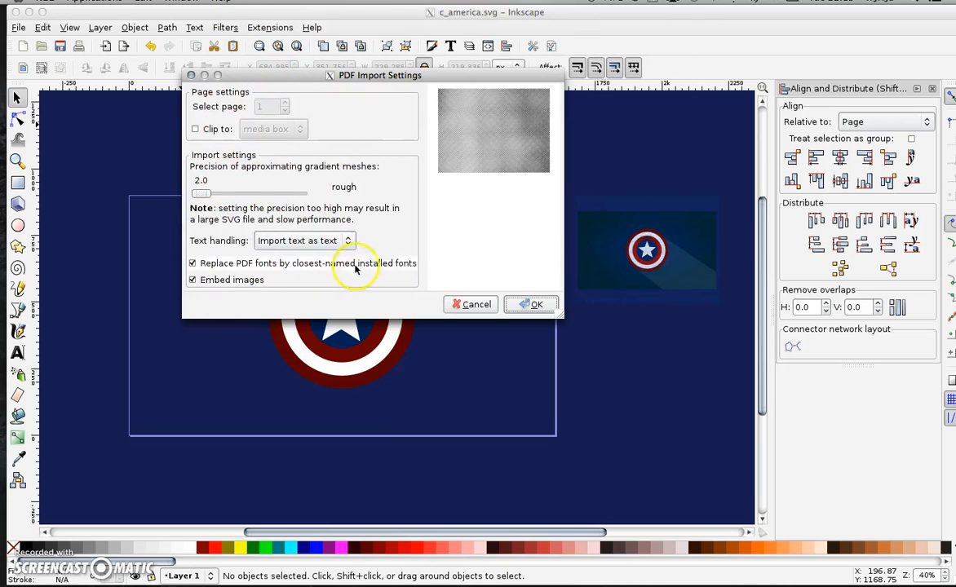
left_click(534, 306)
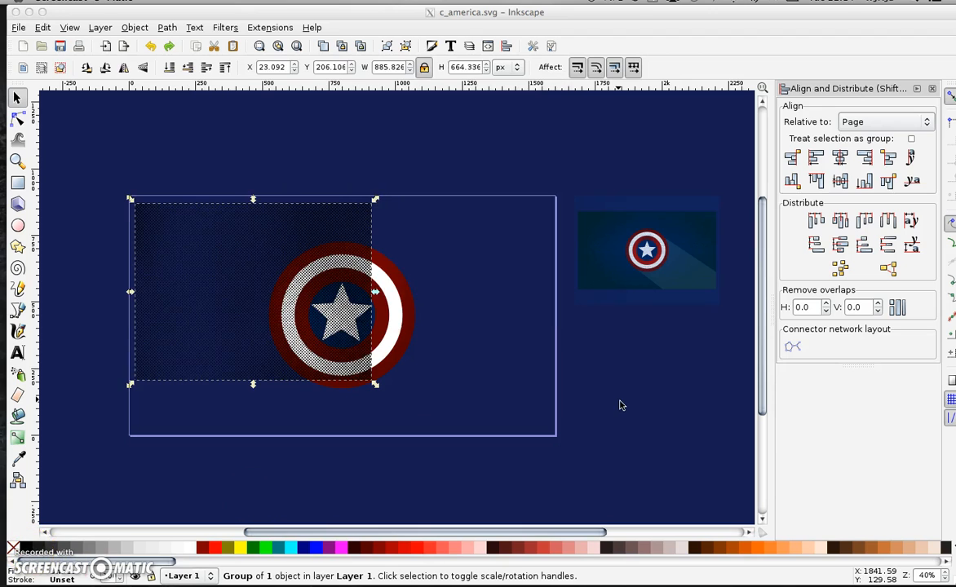
Centre the halftone texture horizontally and vertically on the page and scale it about its centre to about 1788 × 1341 px.
left_click(840, 159)
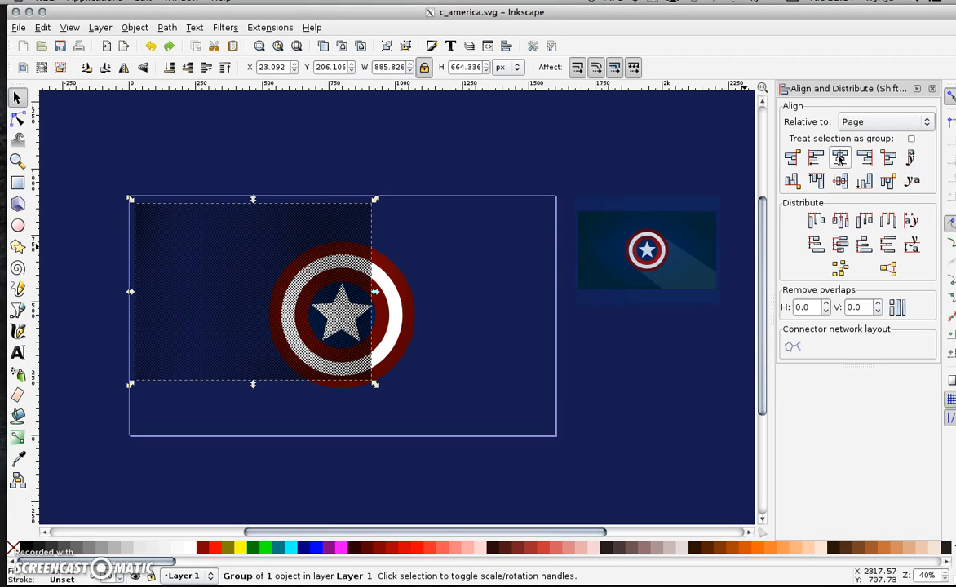
left_click(840, 160)
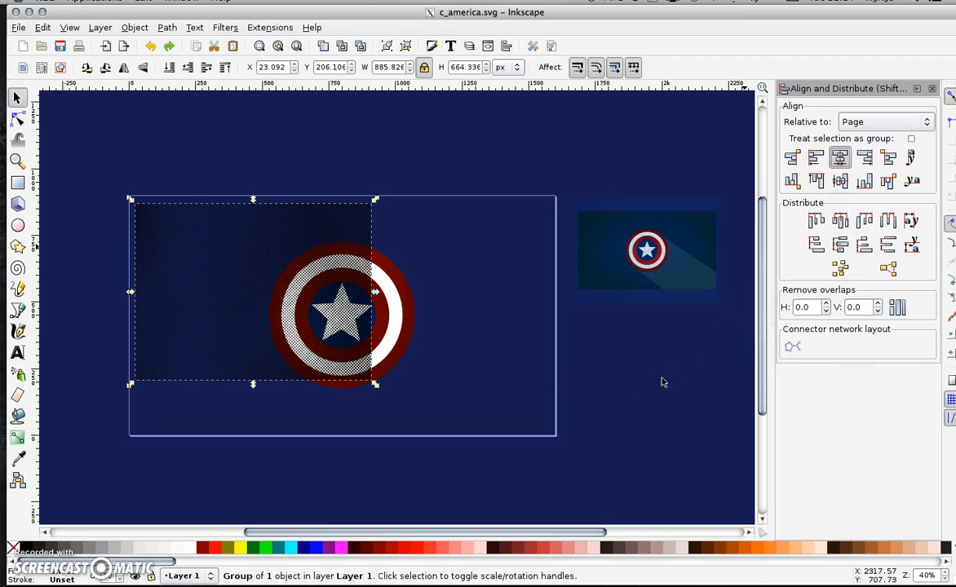
left_click(839, 181)
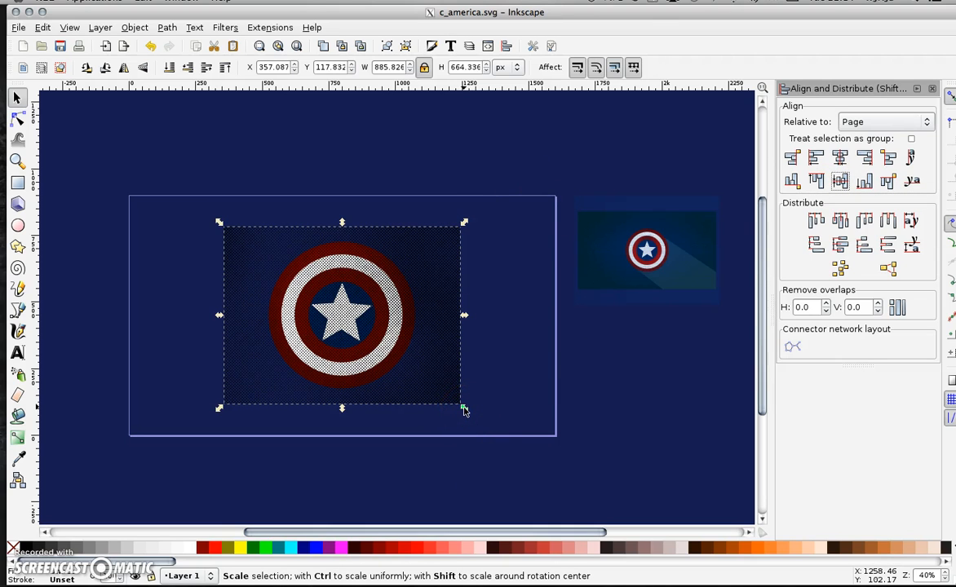
left_click_drag(473, 423, 584, 507)
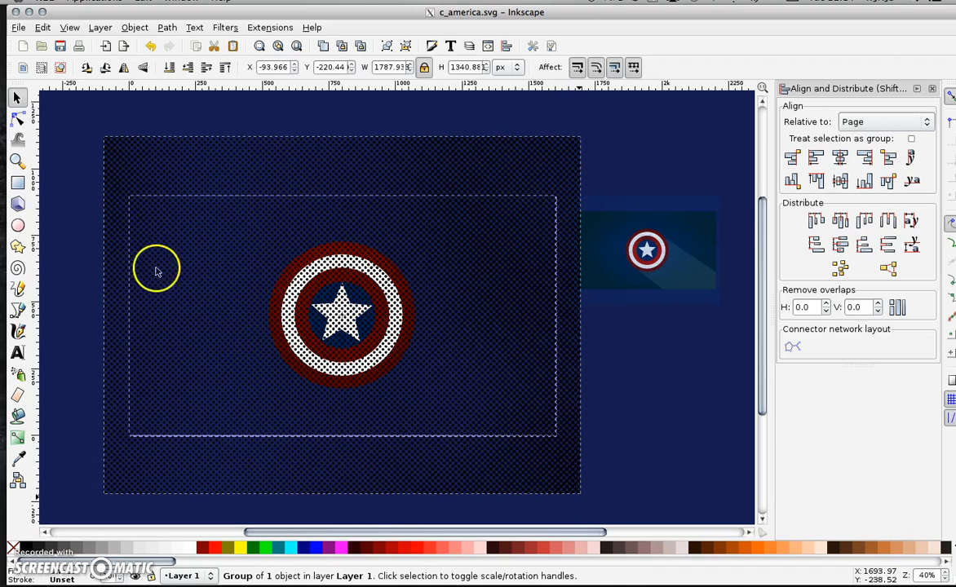
Delete the small reference wallpaper image beside the page.
left_click(657, 256)
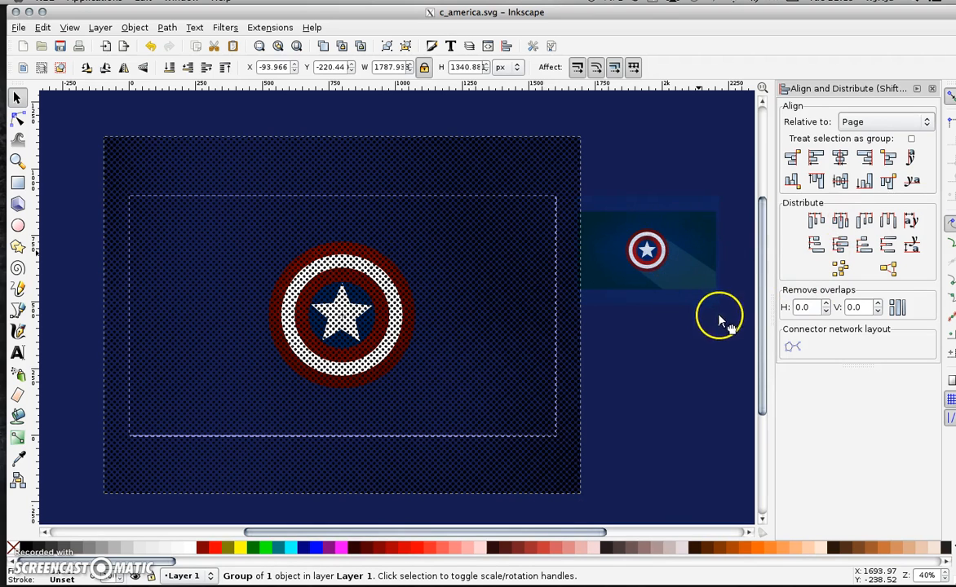
left_click_drag(734, 327, 551, 168)
key("Delete")
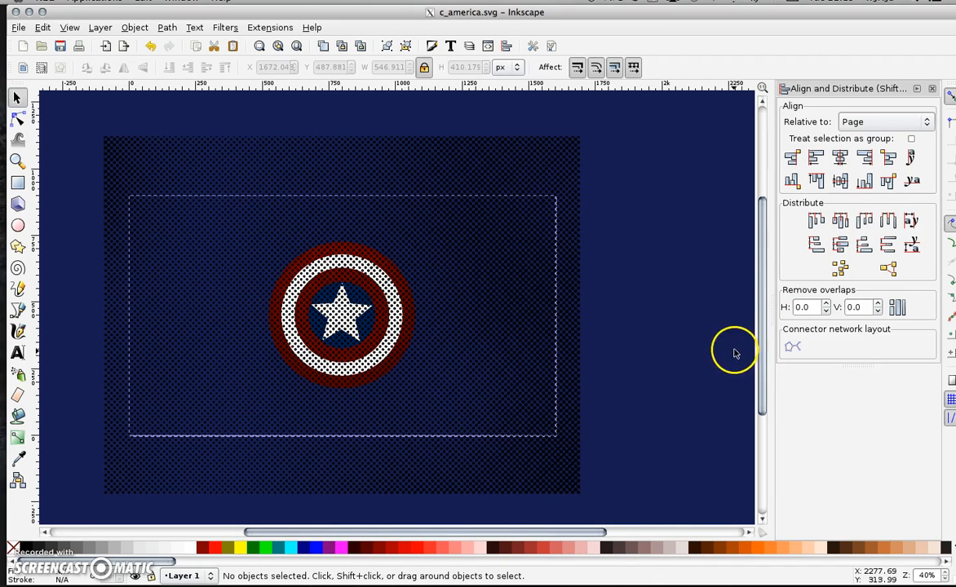
Recolour the halftone texture with a dark blue palette colour after trying red, and lower its opacity.
left_click(451, 176)
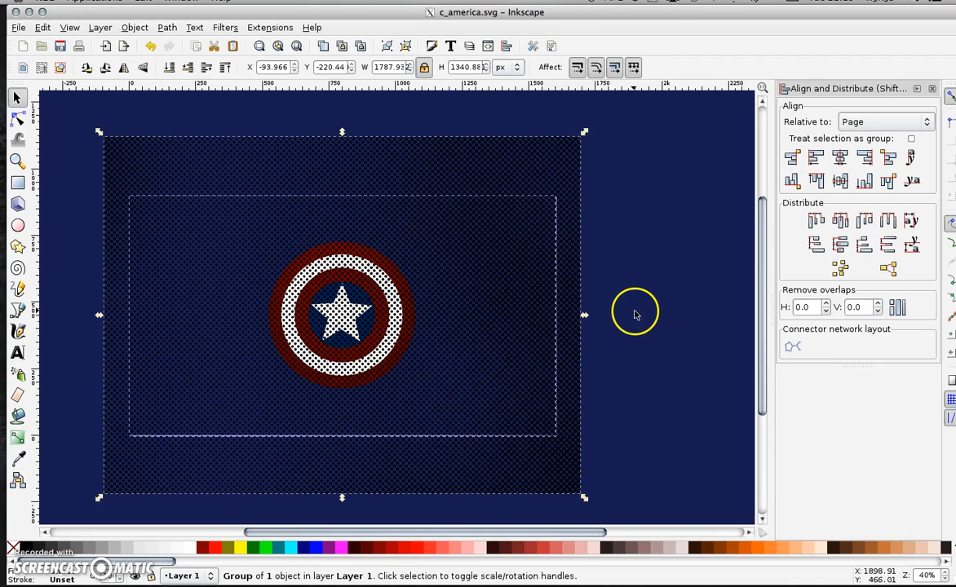
mouse_move(151, 564)
left_mouse_down()
mouse_move(740, 562)
mouse_move(139, 561)
left_mouse_up()
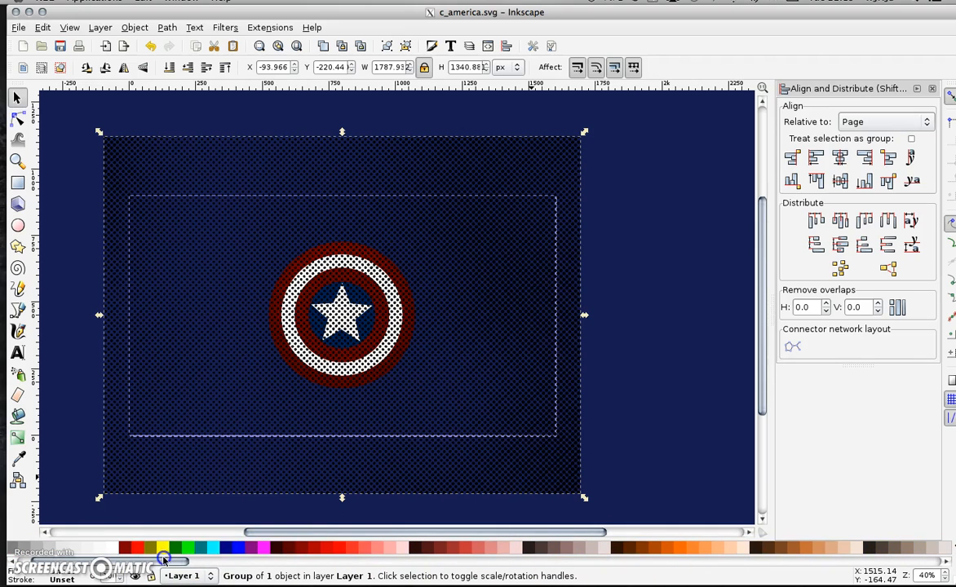
left_click(310, 551)
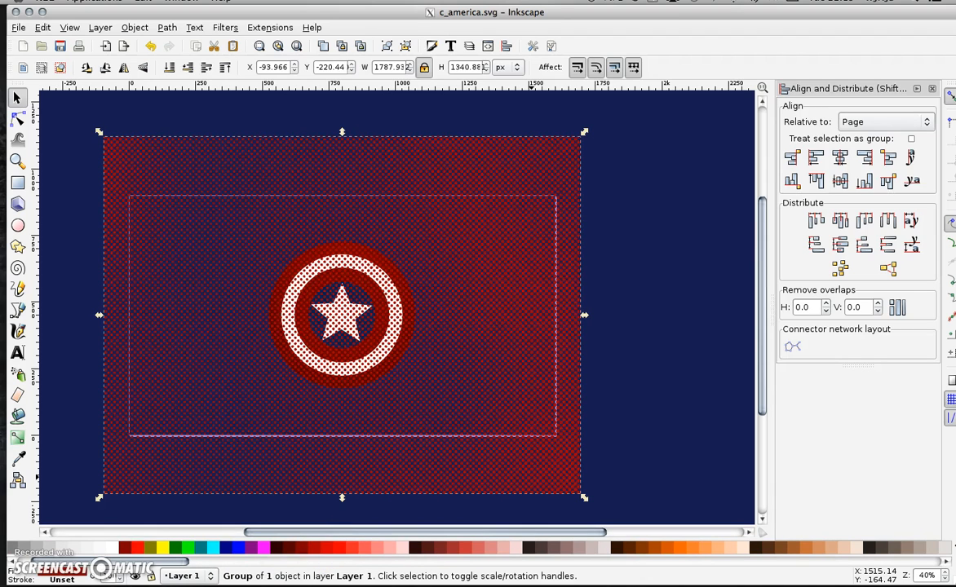
left_click_drag(180, 562, 530, 561)
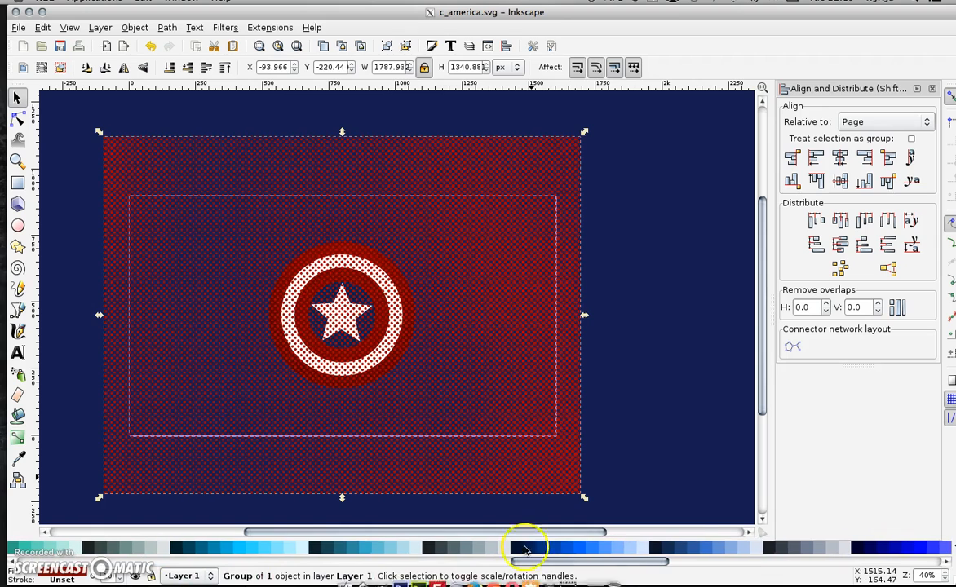
left_click(683, 397)
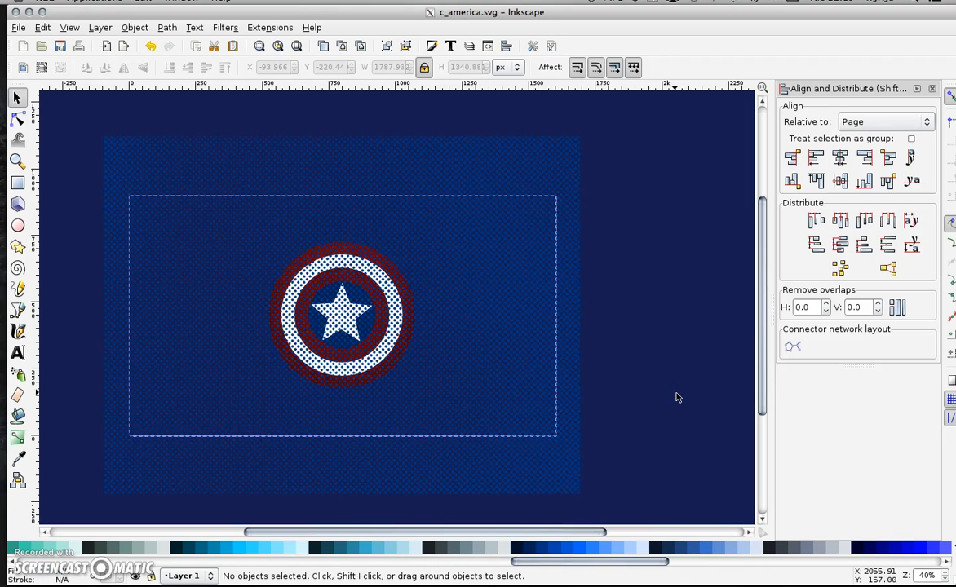
left_click(554, 333)
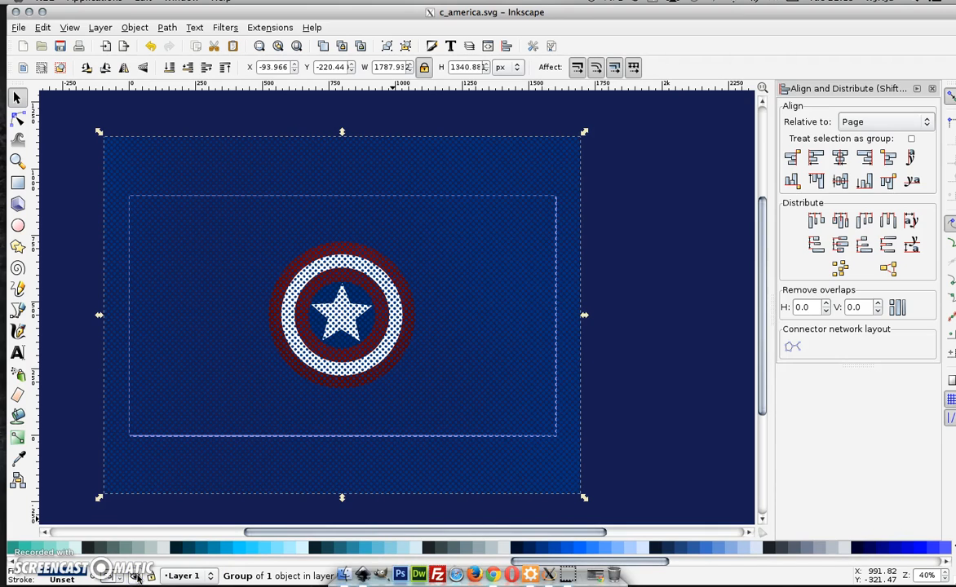
left_click(640, 350)
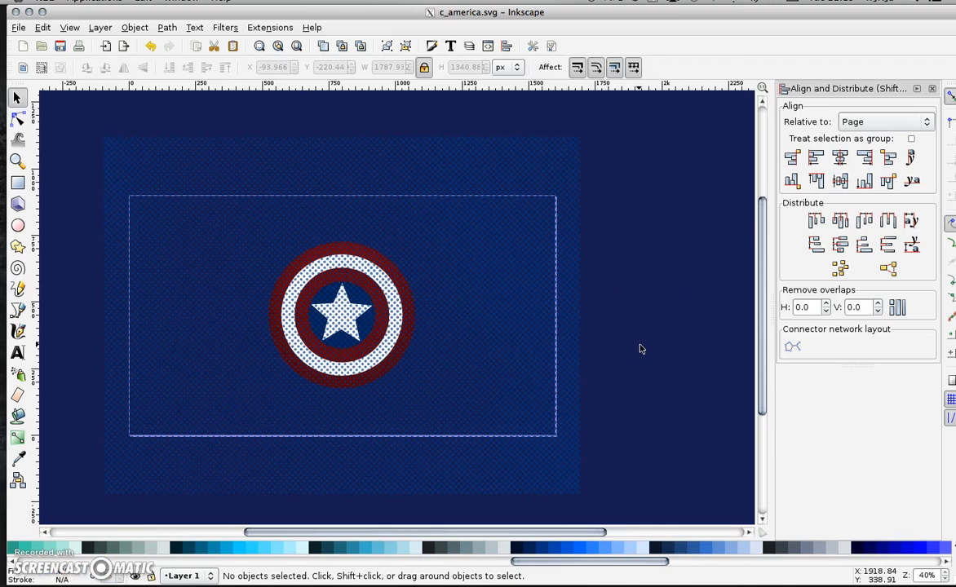
Export the page area as the bitmap captain.png at 2667 × 1500 pixels and 150 dpi, and close the export dialog.
left_click(17, 28)
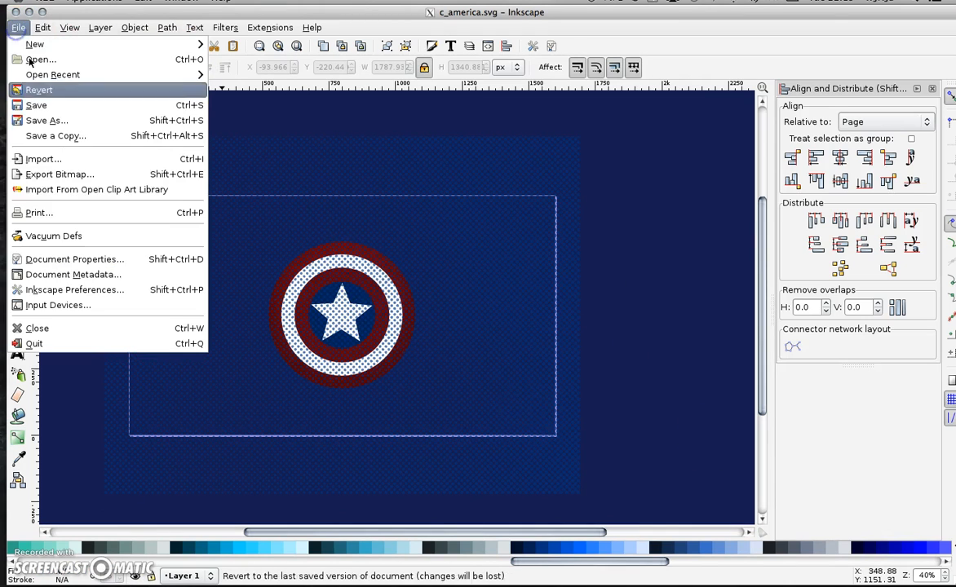
left_click(63, 173)
left_click(652, 169)
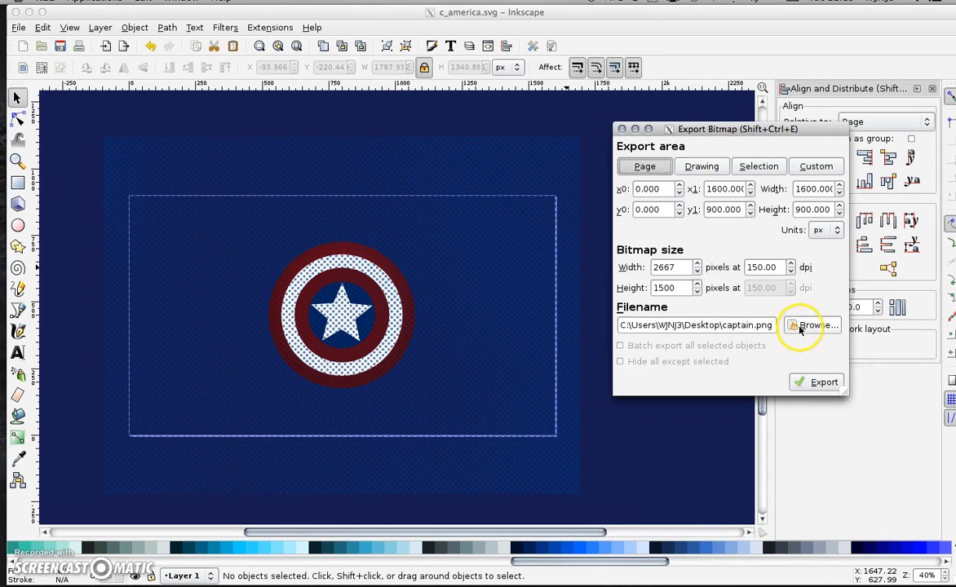
left_click(824, 382)
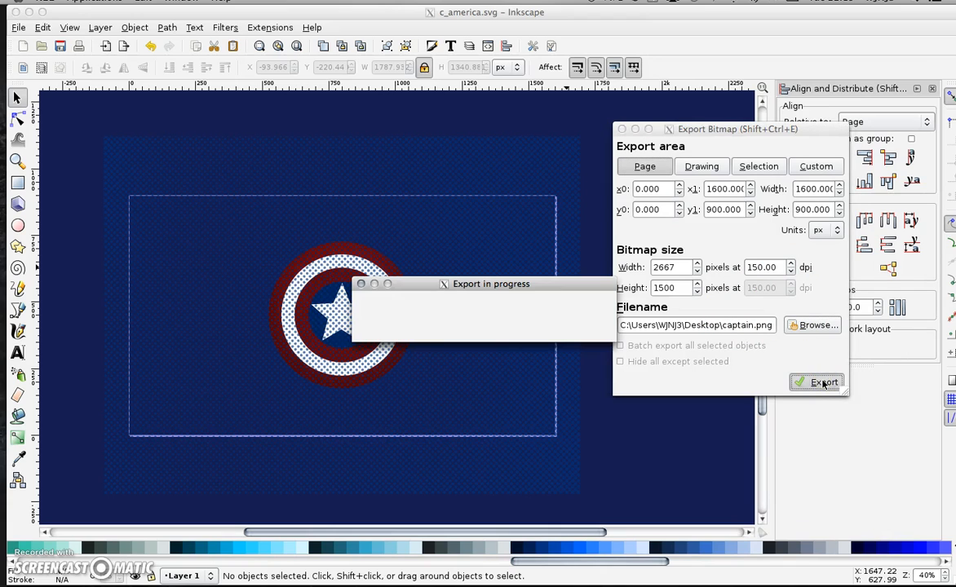
left_click(623, 129)
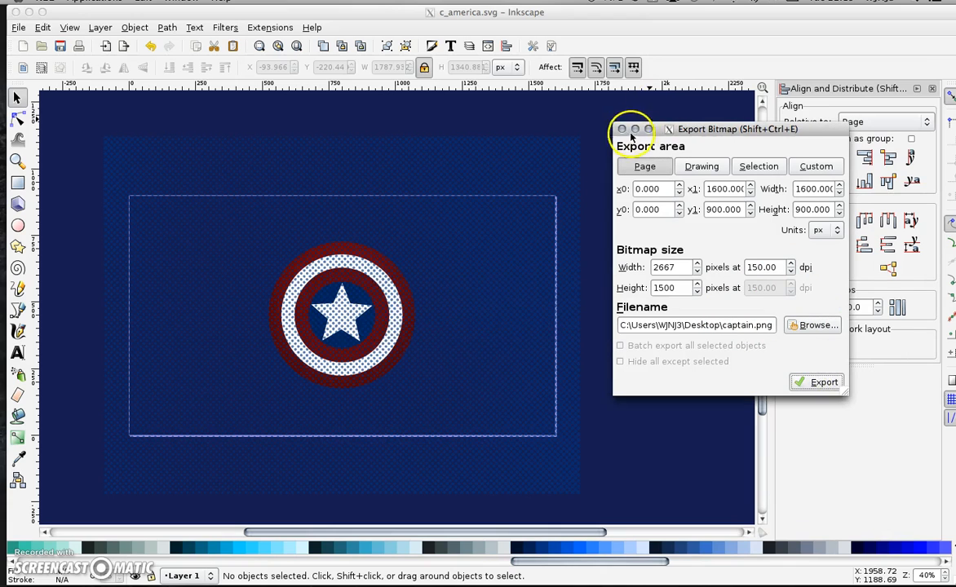
Look for the exported image on the desktop and return to the Inkscape drawing.
left_click(28, 12)
left_click(445, 187)
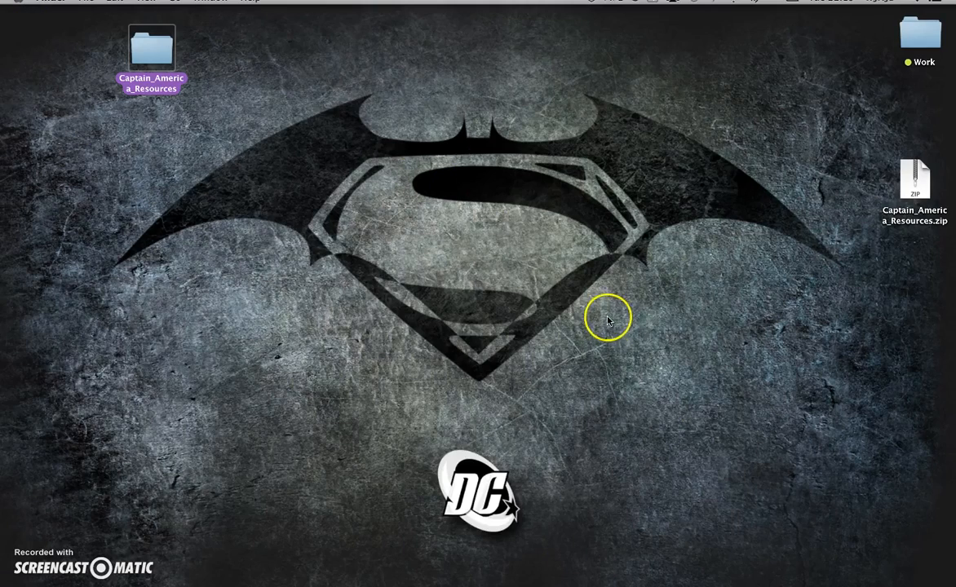
left_click(604, 570)
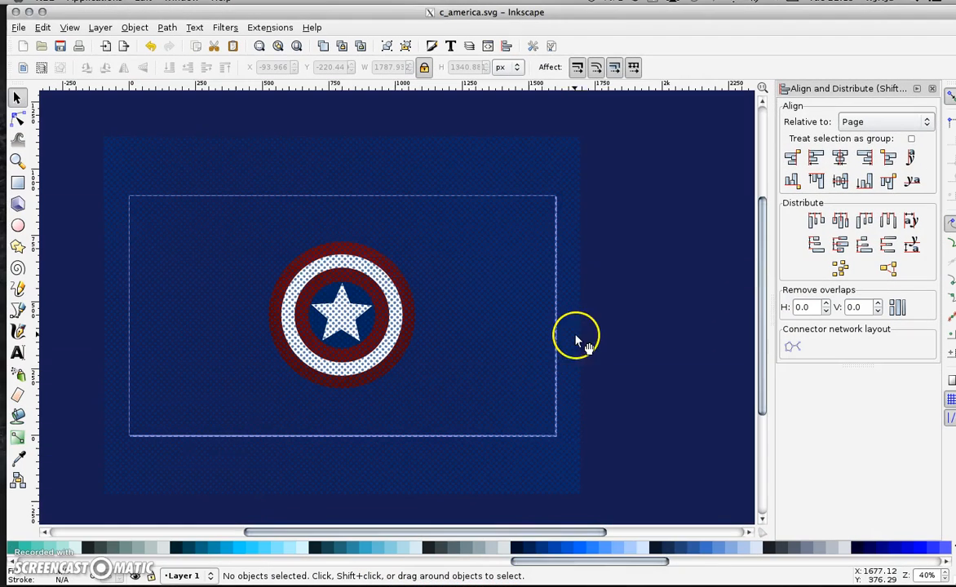
Export the page again at 150 dpi, replacing the existing captain.png, and close the export dialog.
left_click(20, 29)
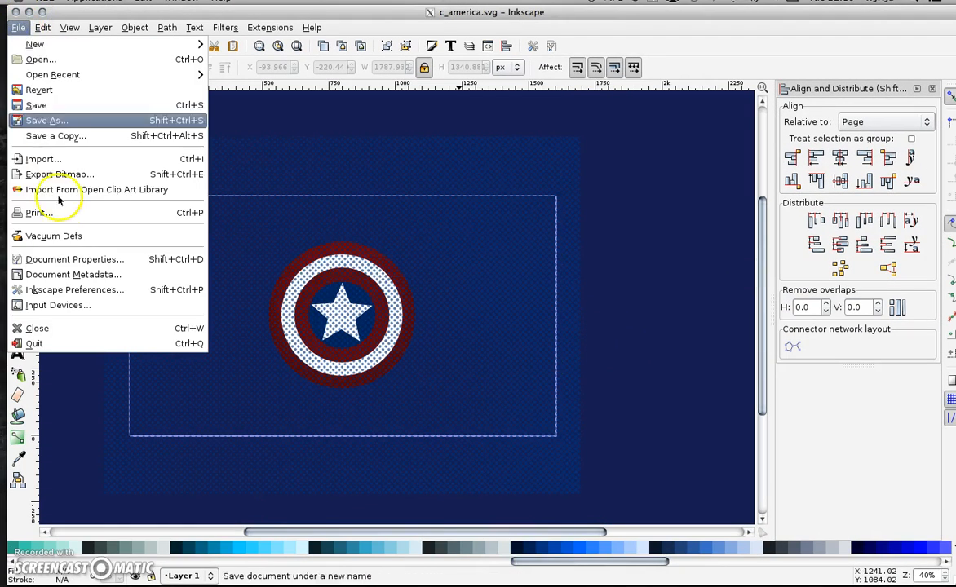
left_click(57, 174)
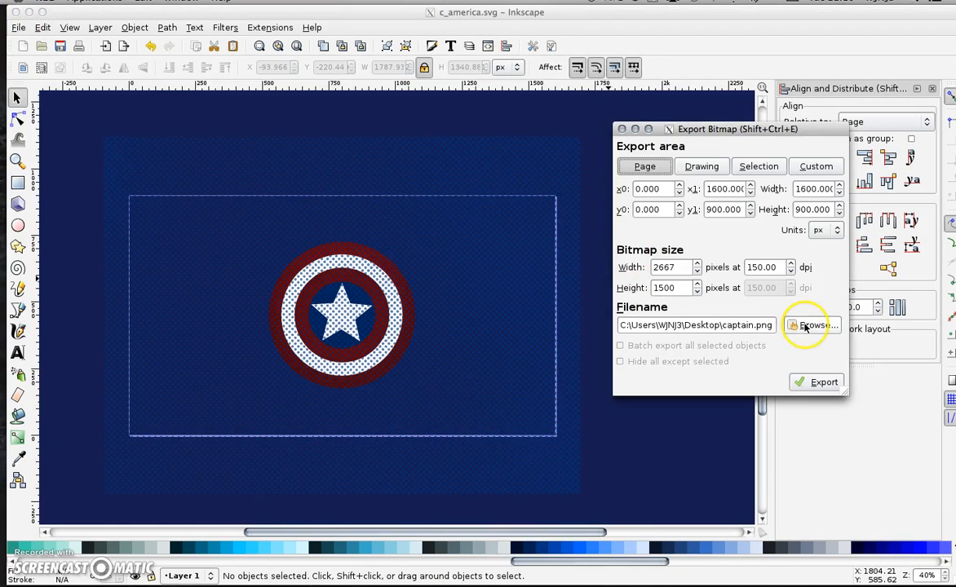
left_click(818, 383)
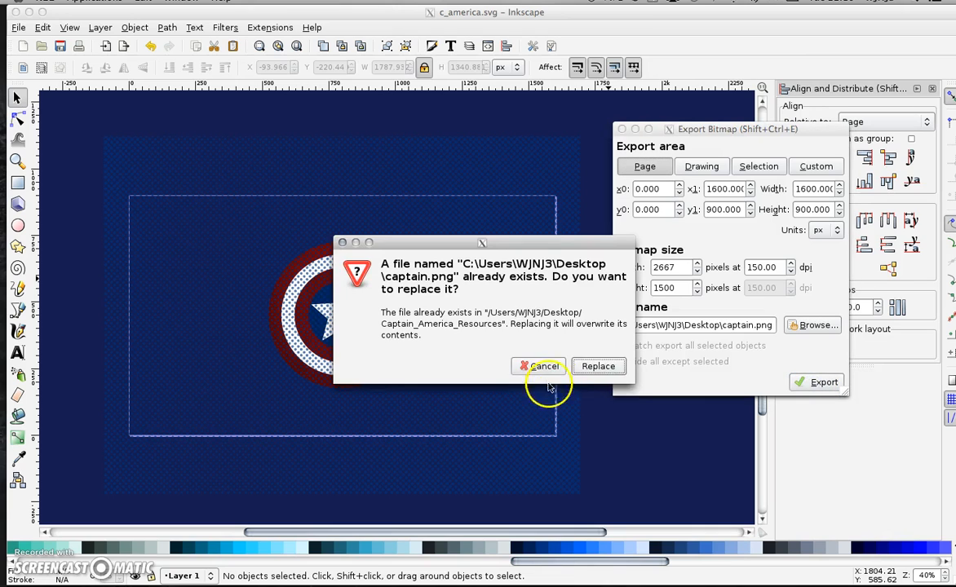
left_click(597, 366)
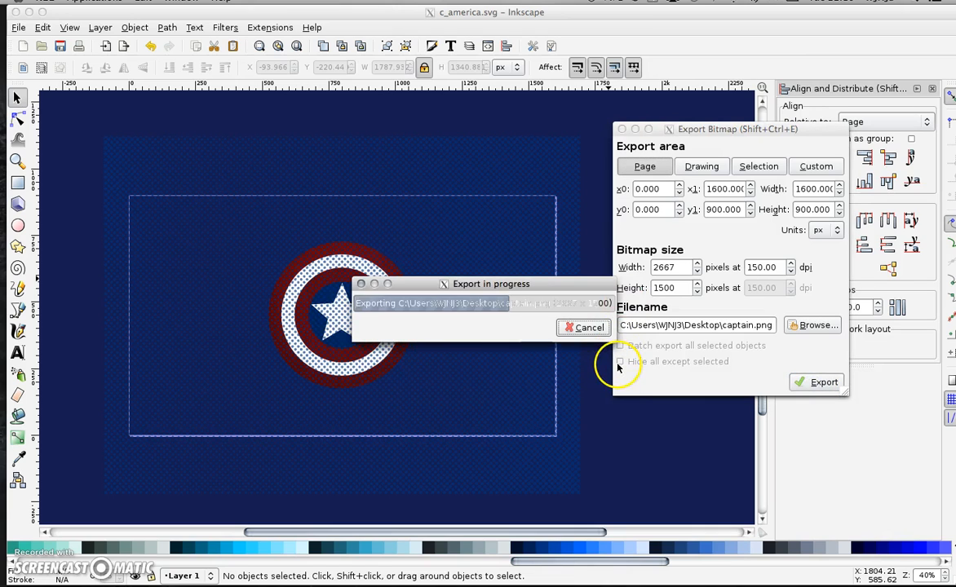
left_click(621, 129)
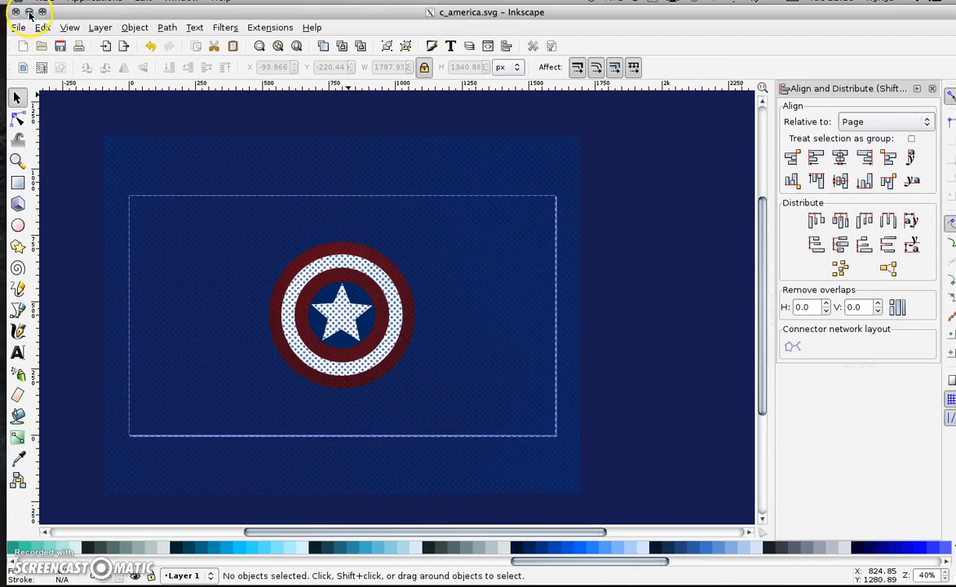
Minimise Inkscape, move the exported PNG from the Captain_America_Resources folder to the desktop, and close the folder window.
left_click(28, 12)
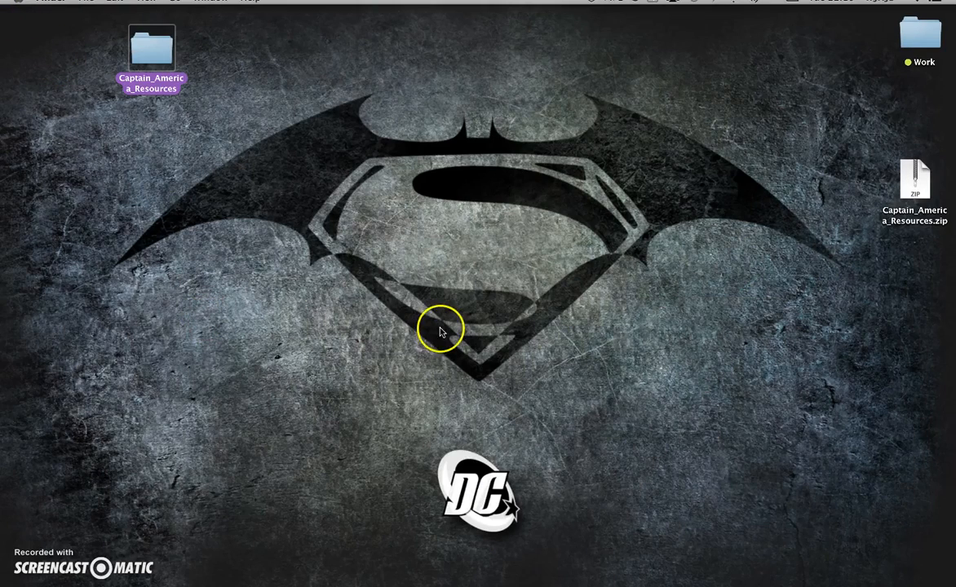
double_click(151, 48)
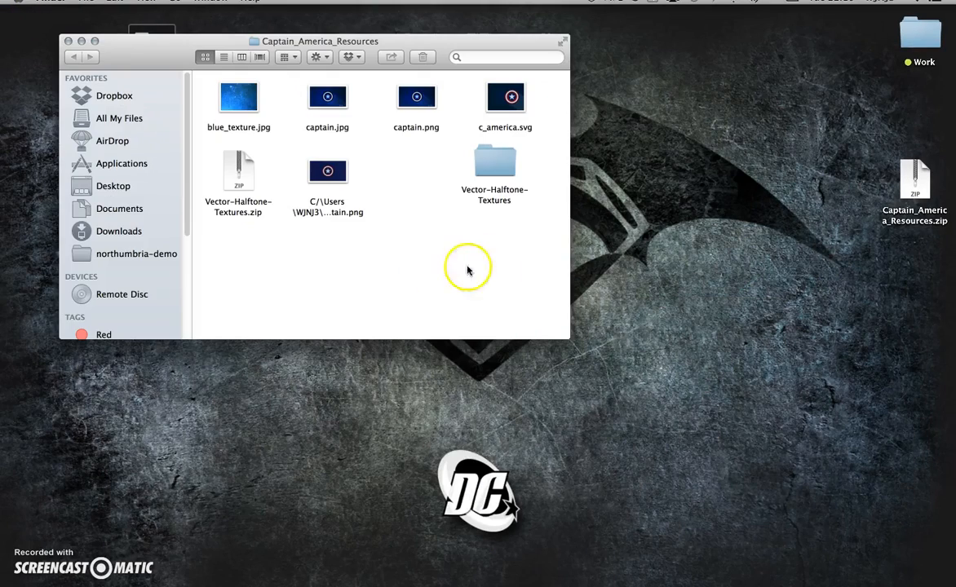
left_click_drag(343, 173, 746, 135)
left_click(69, 41)
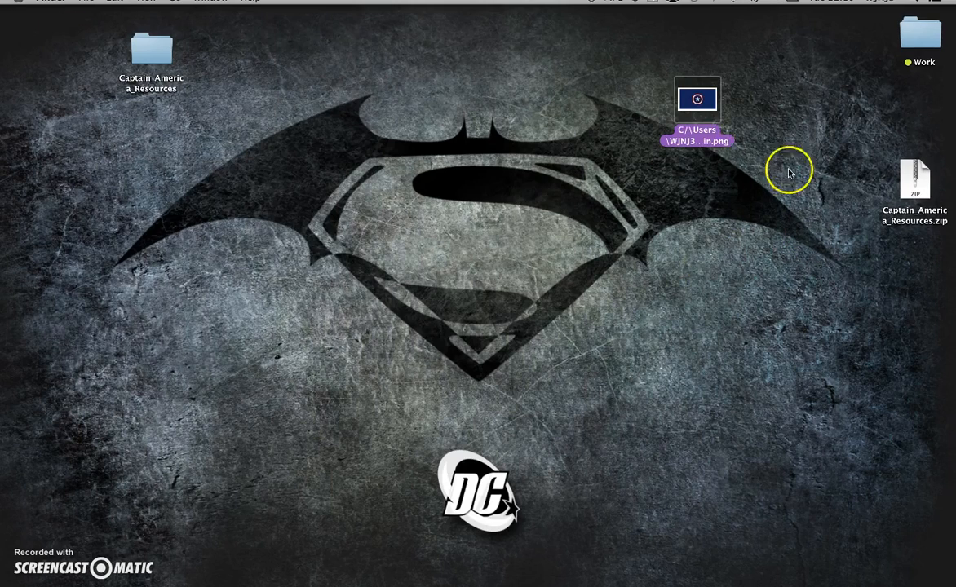
Preview the exported captain PNG from the desktop, close the preview and open the image in GIMP.
double_click(704, 97)
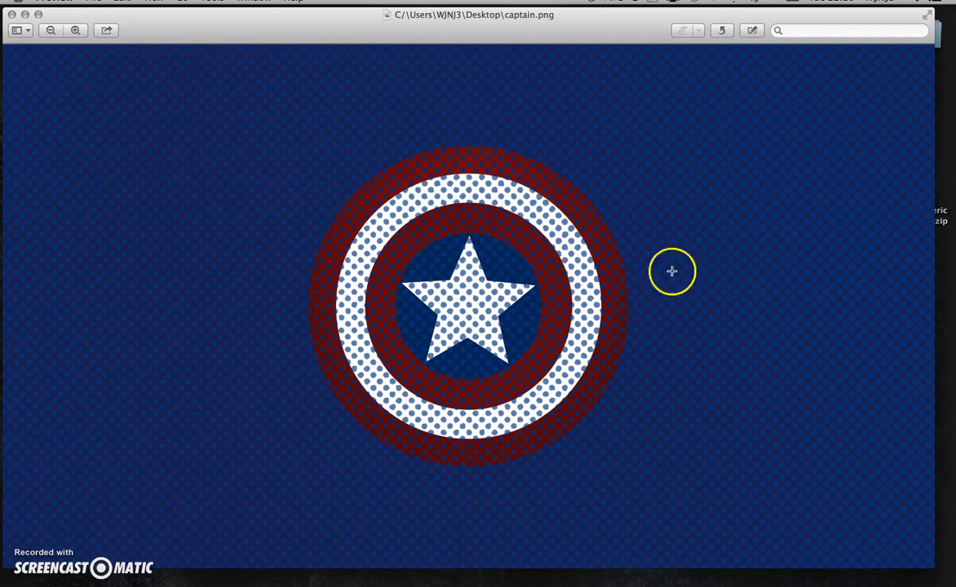
left_click(12, 15)
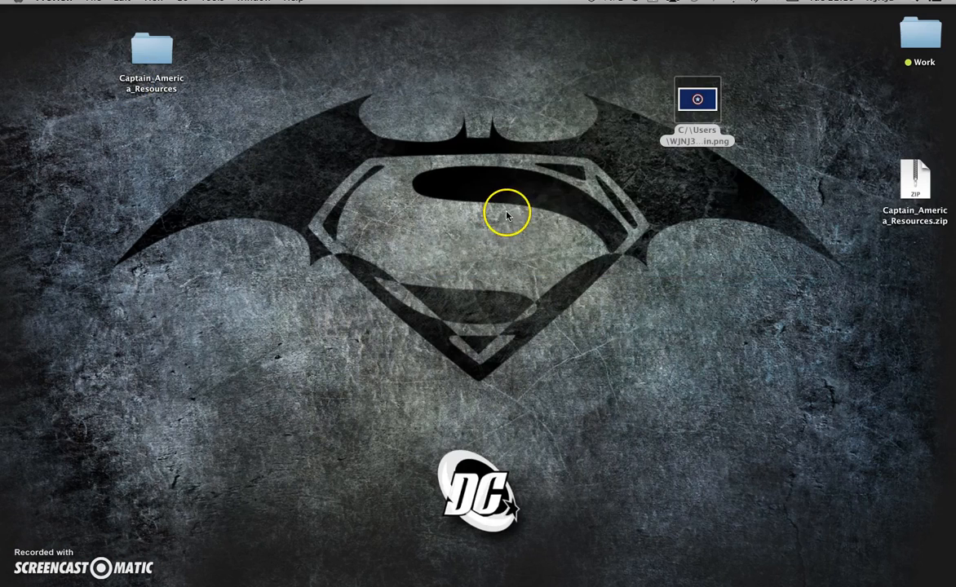
right_click(684, 106)
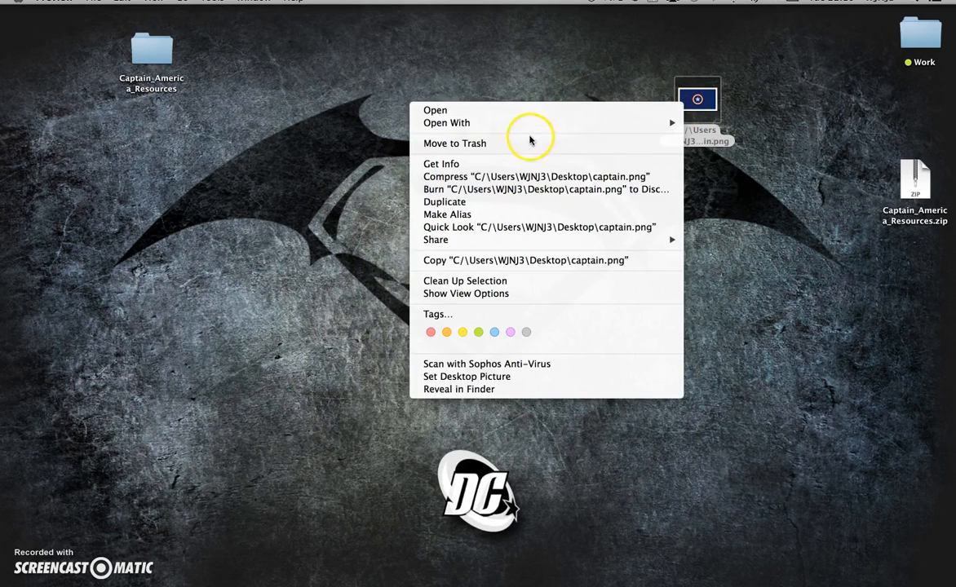
mouse_move(536, 123)
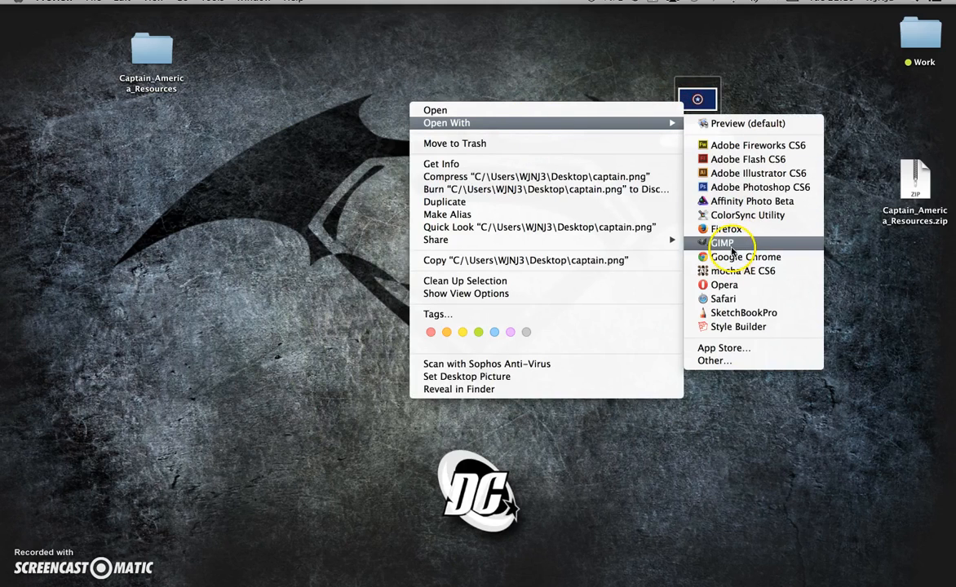
left_click(731, 245)
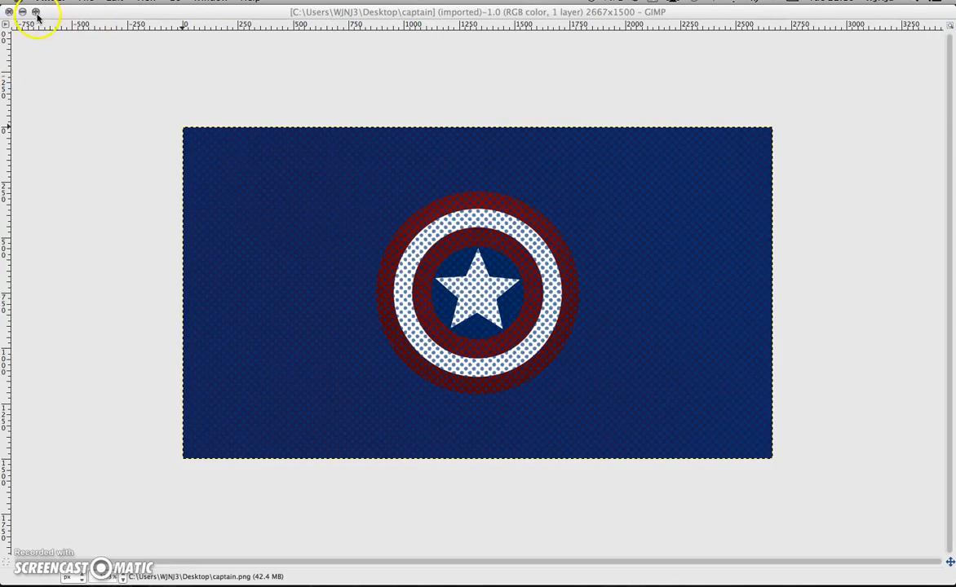
Arrange the GIMP image window, toolbox and Layers dock so all three are visible beside the desktop's resources folder.
left_click(36, 12)
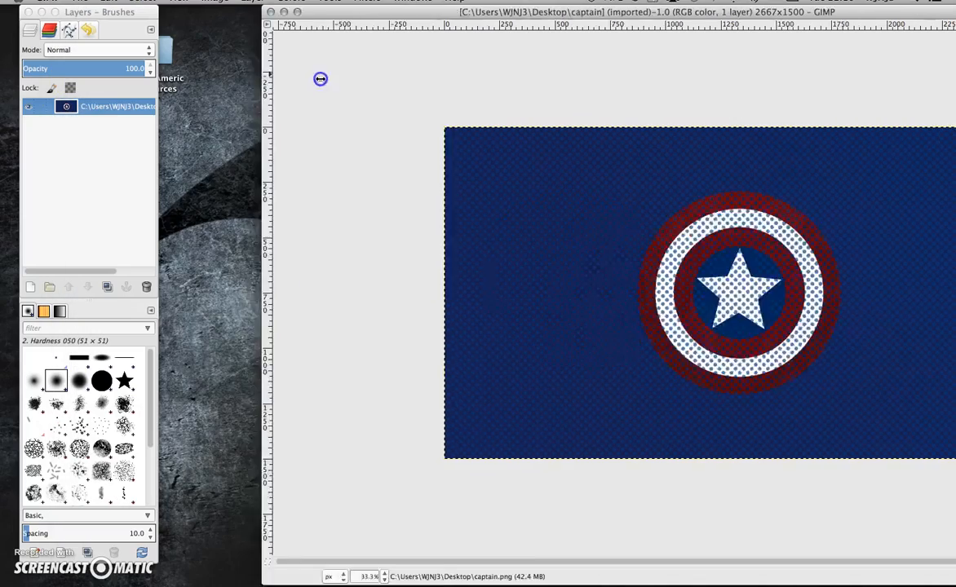
left_click_drag(526, 14, 358, 23)
left_click_drag(878, 35, 910, 24)
mouse_move(110, 12)
left_mouse_down()
mouse_move(107, 63)
mouse_move(59, 16)
left_mouse_up()
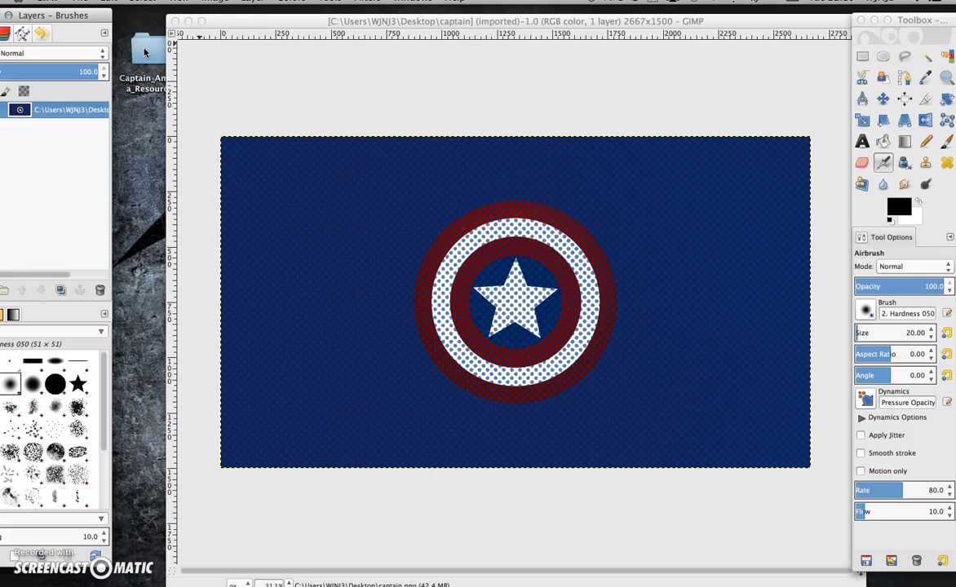
Add blue_texture.jpg from the Captain_America_Resources folder to the shield image as a new layer, and close the folder window.
double_click(144, 53)
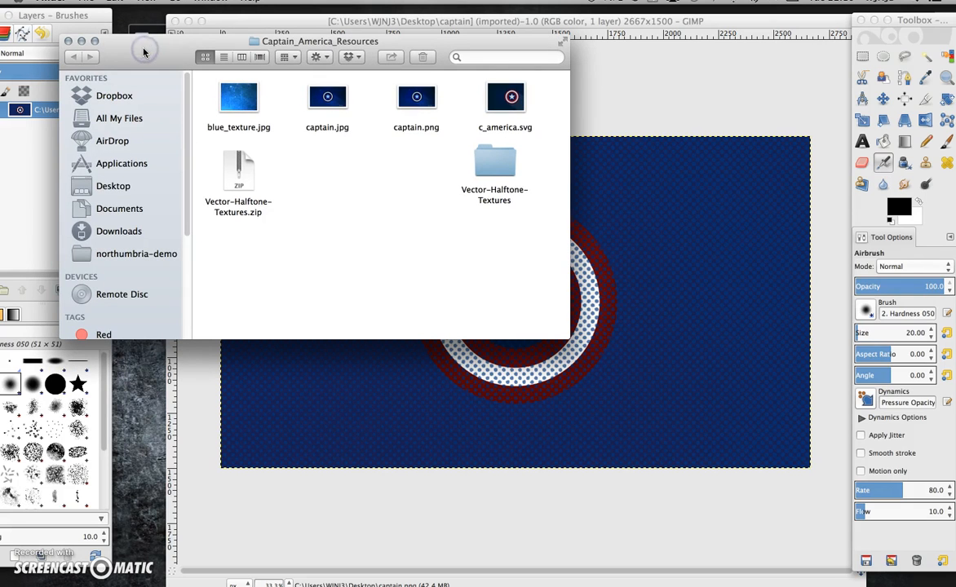
left_click_drag(362, 43, 805, 27)
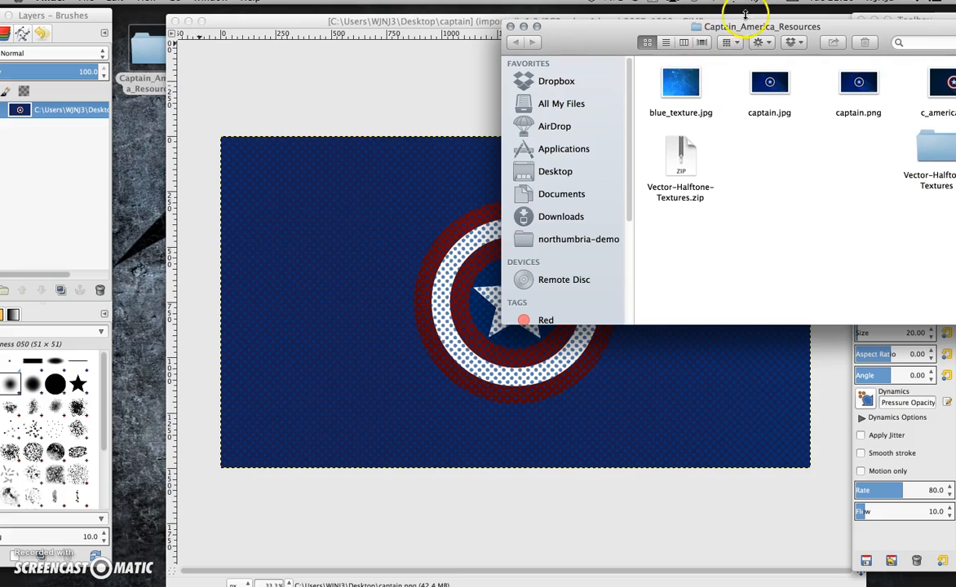
left_click_drag(764, 29, 656, 27)
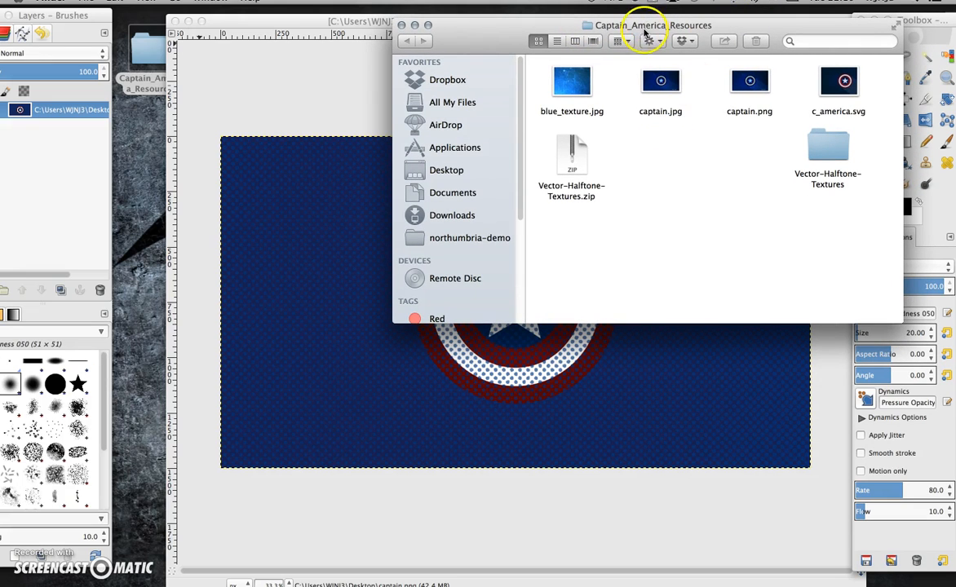
left_click(637, 141)
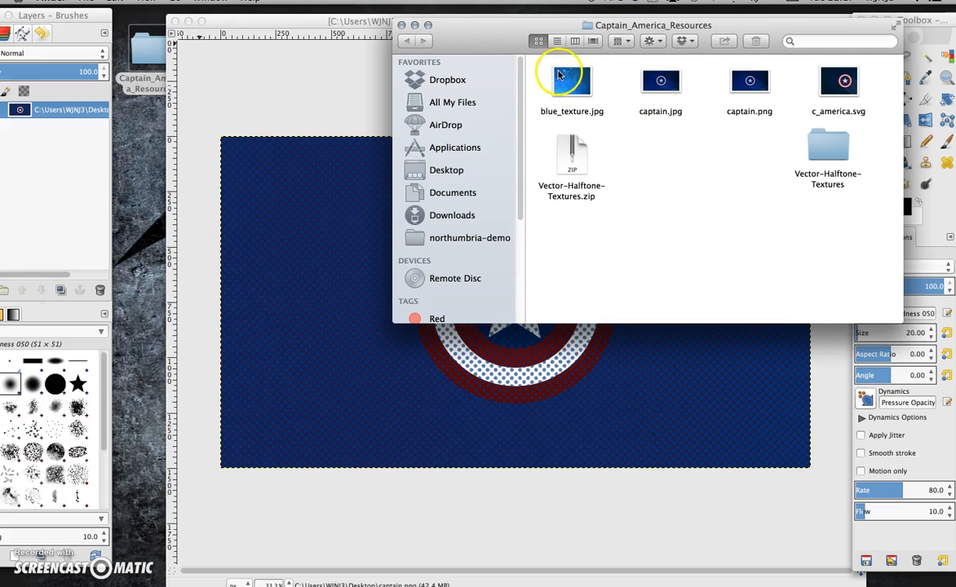
left_click(581, 83)
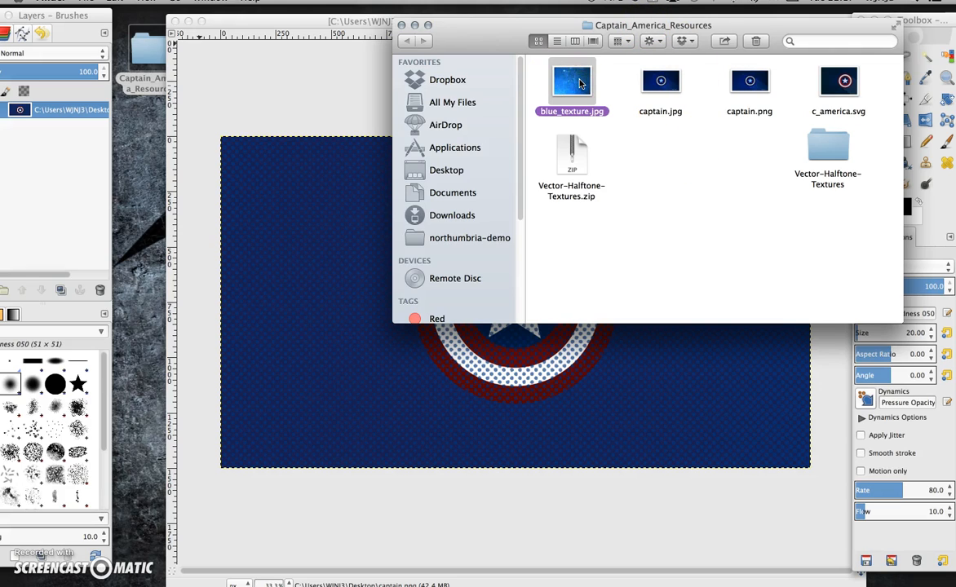
left_click_drag(570, 82, 326, 287)
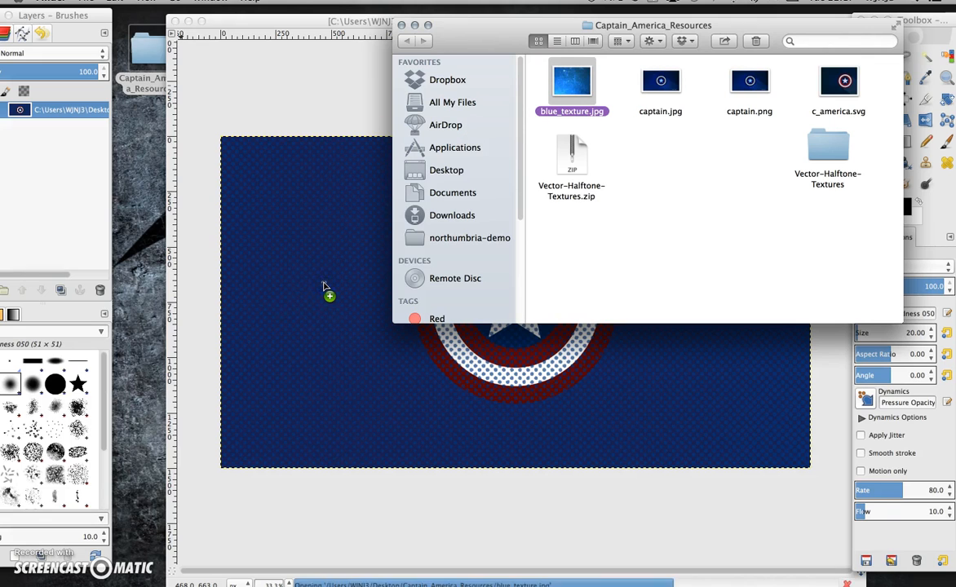
left_click(402, 26)
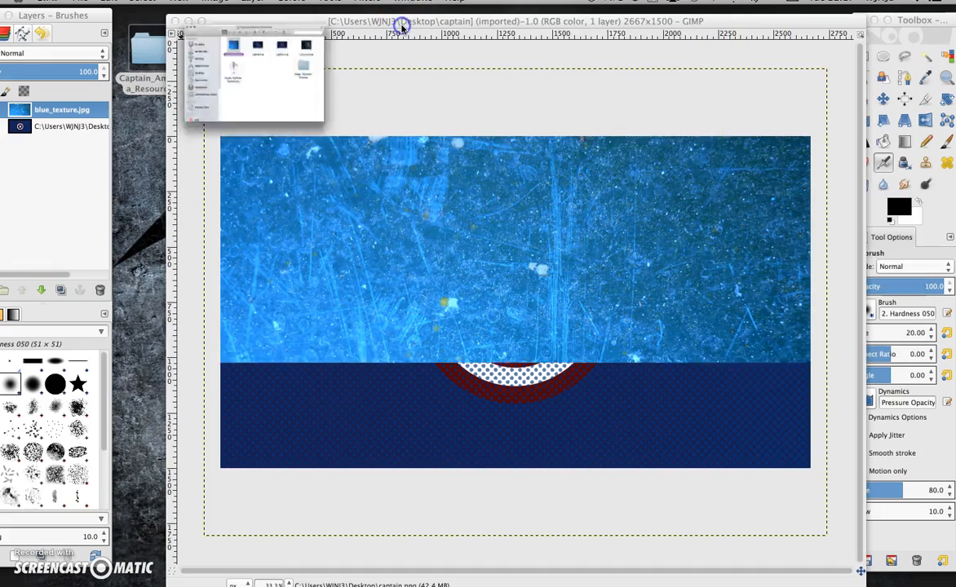
Rearrange the GIMP windows with the toolbox to the left of the image and the Layers dock to its right.
left_click_drag(612, 6, 514, 8)
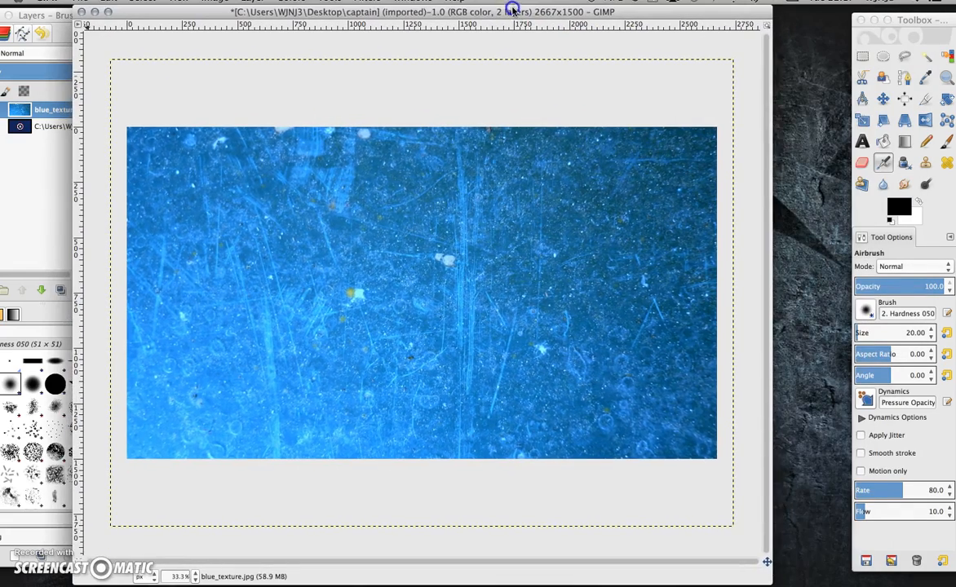
left_click(913, 29)
mouse_move(913, 29)
left_mouse_down()
mouse_move(61, 36)
mouse_move(96, 49)
left_mouse_up()
mouse_move(59, 17)
left_mouse_down()
mouse_move(53, 11)
mouse_move(653, 177)
left_mouse_up()
left_click_drag(788, 179, 836, 17)
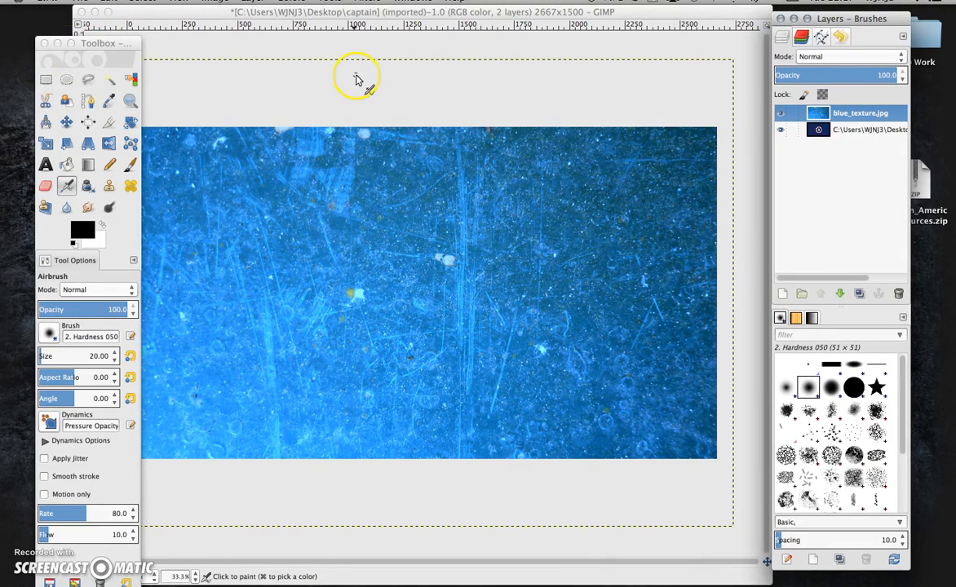
left_click_drag(92, 41, 34, 8)
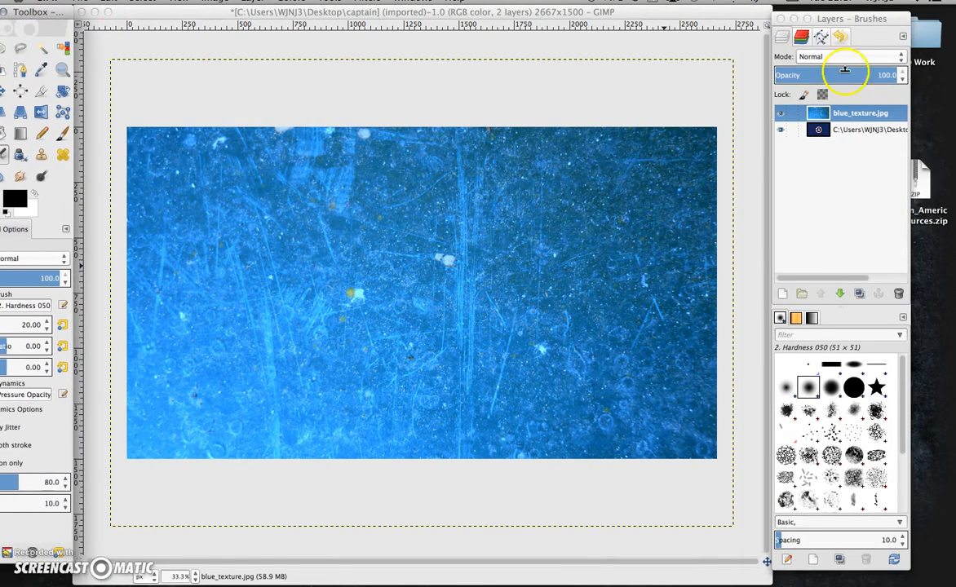
Set the blue_texture.jpg layer's blend mode to Overlay and its opacity to 85.
left_click(903, 37)
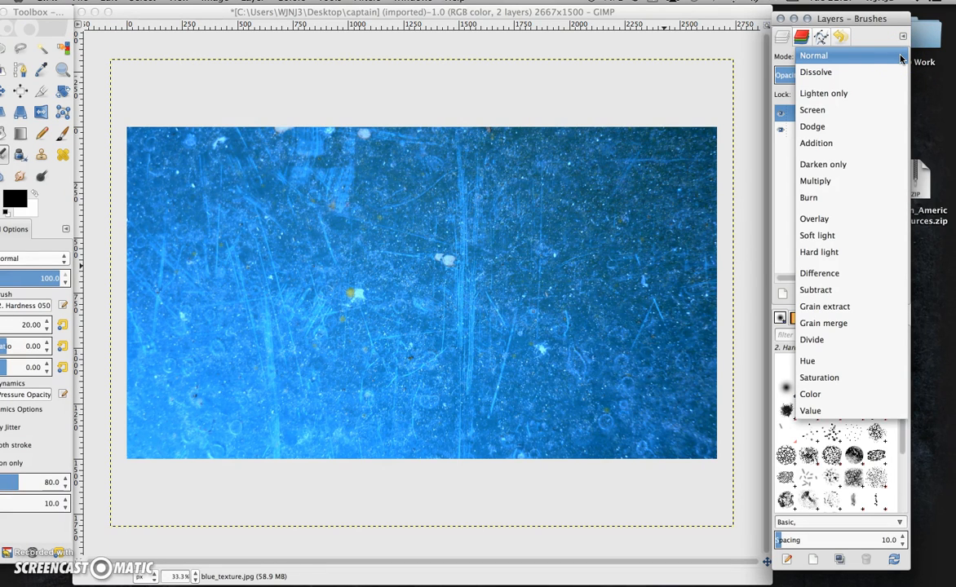
left_click(814, 217)
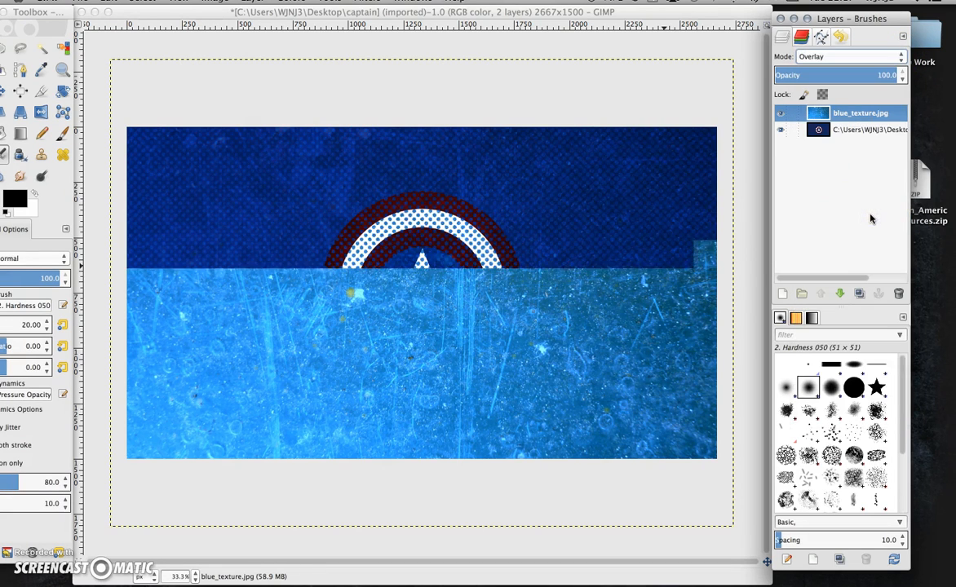
left_click(862, 114)
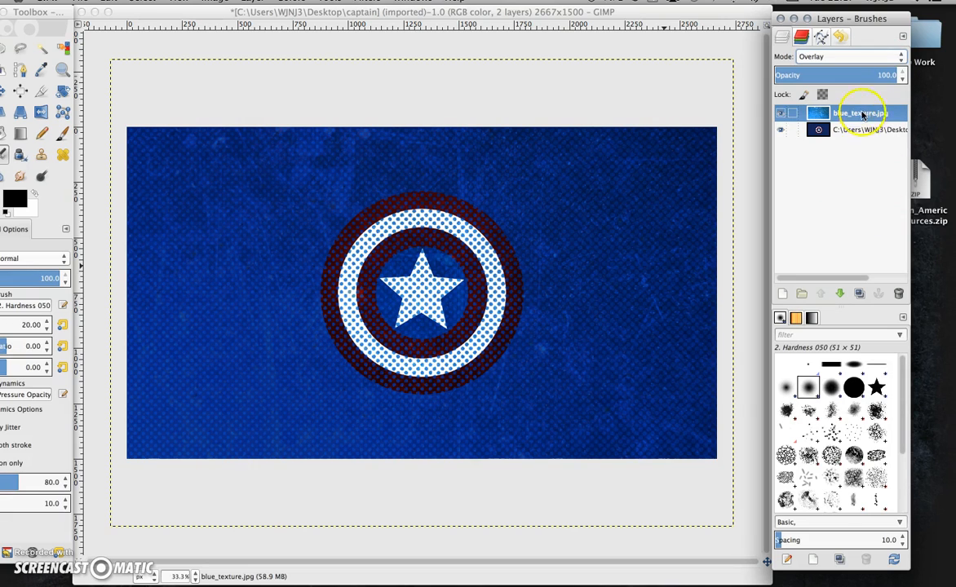
left_click(894, 74)
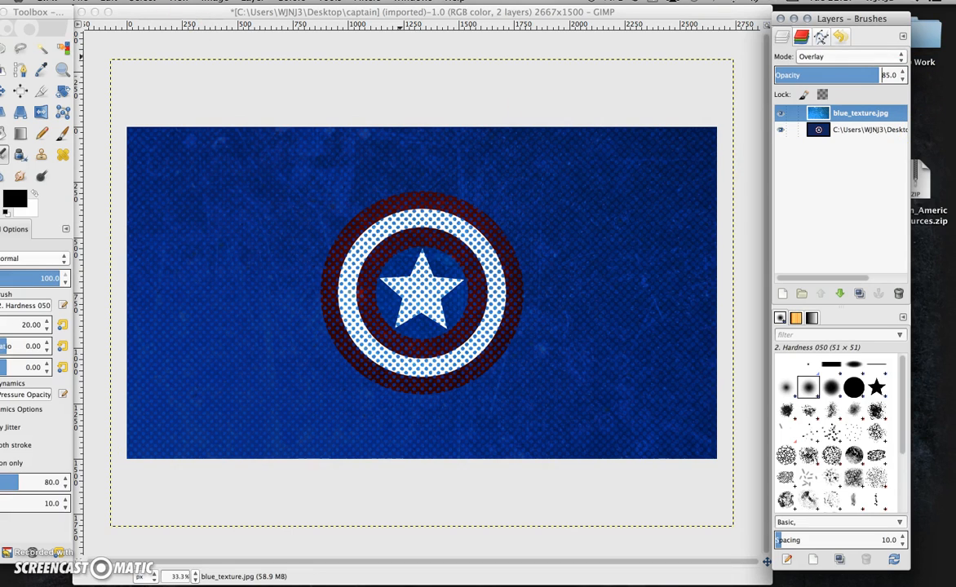
Start exporting the image to the desktop and choose JPEG image as the file type.
left_click(80, 1)
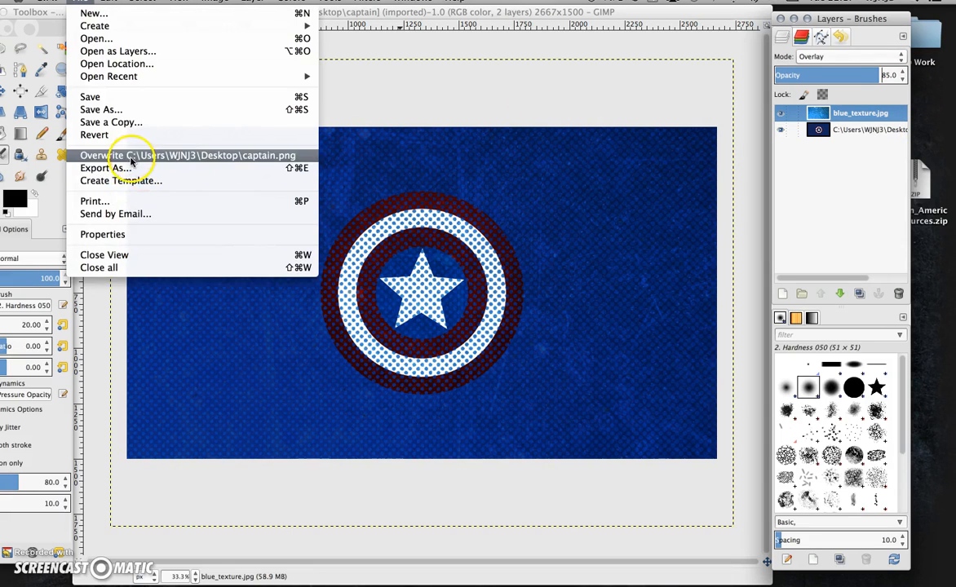
left_click(132, 168)
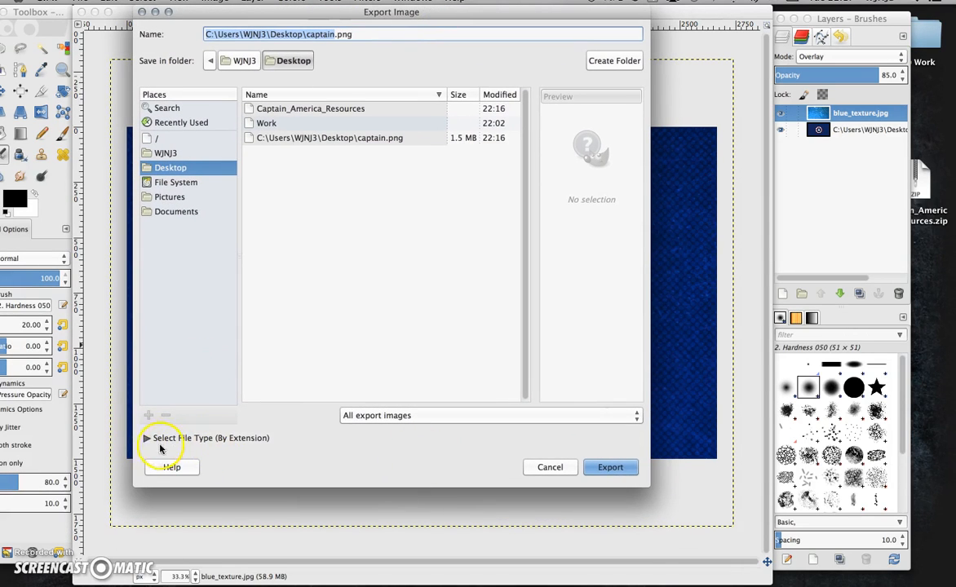
left_click(160, 441)
scroll(277, 400, "down", 3)
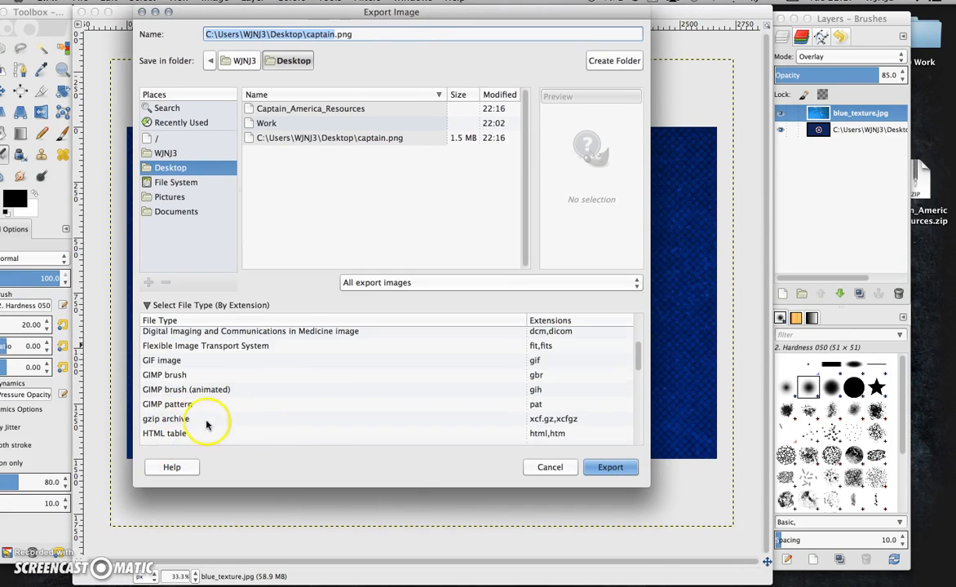
scroll(207, 408, "down", 3)
left_click(176, 384)
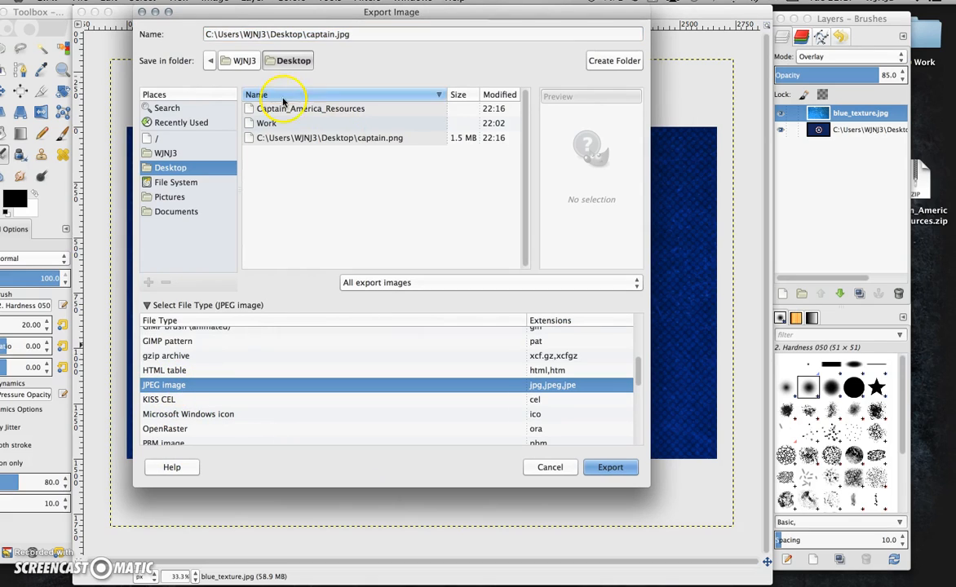
Name the export captain_america.jpg and export it at JPEG quality 90.
left_click(333, 33)
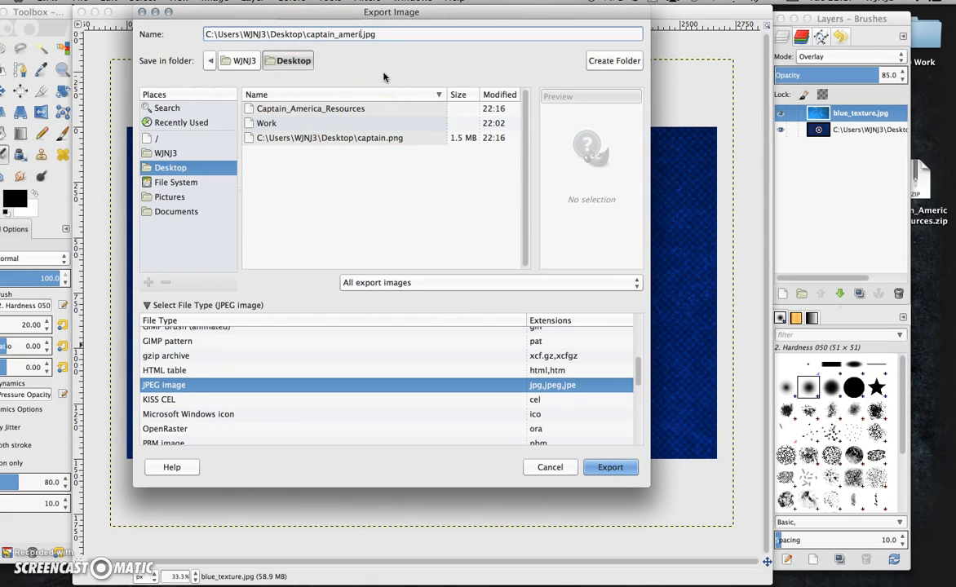
left_click(610, 470)
left_click(610, 469)
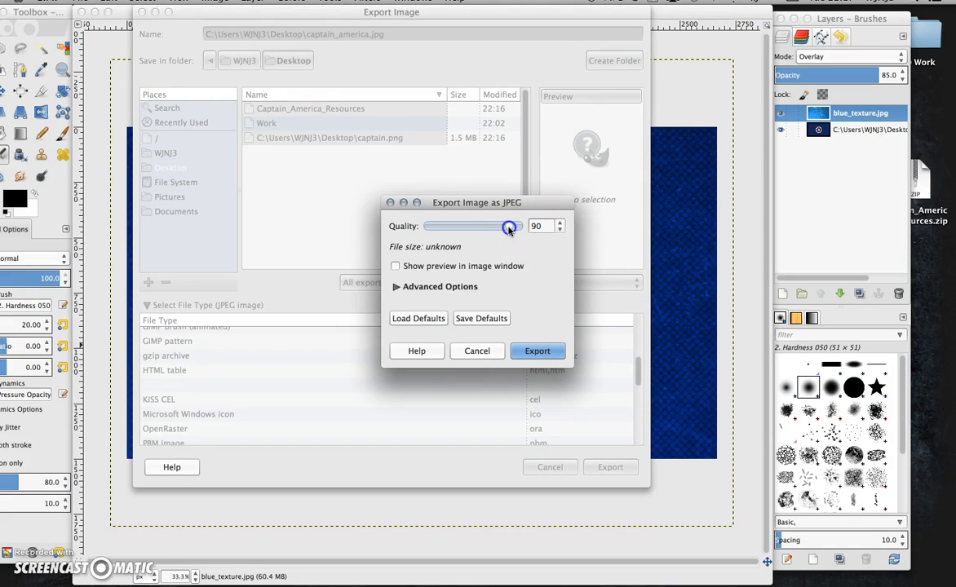
left_click(530, 353)
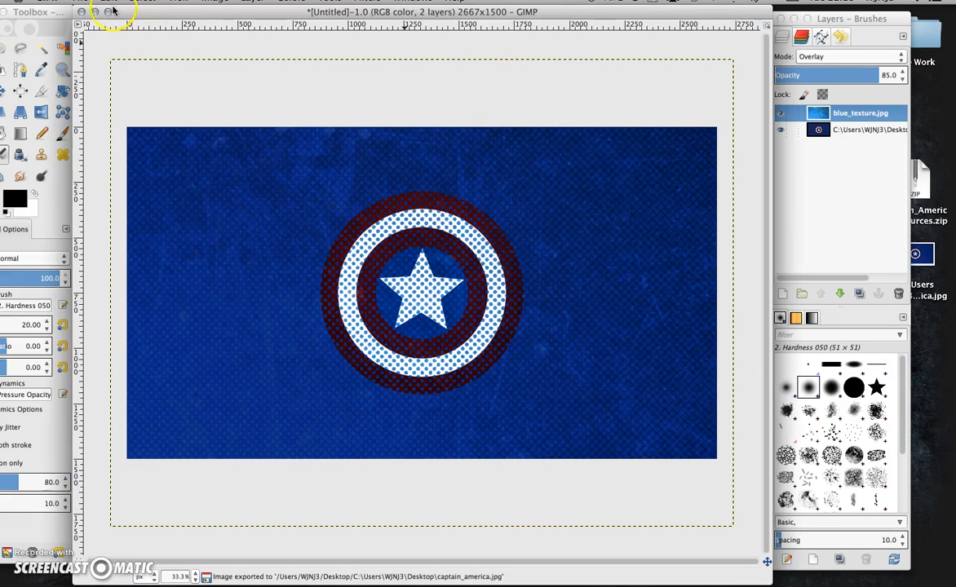
Open the exported captain_america.jpg from the desktop and examine the finished wallpaper.
left_click_drag(859, 17, 307, 11)
double_click(916, 252)
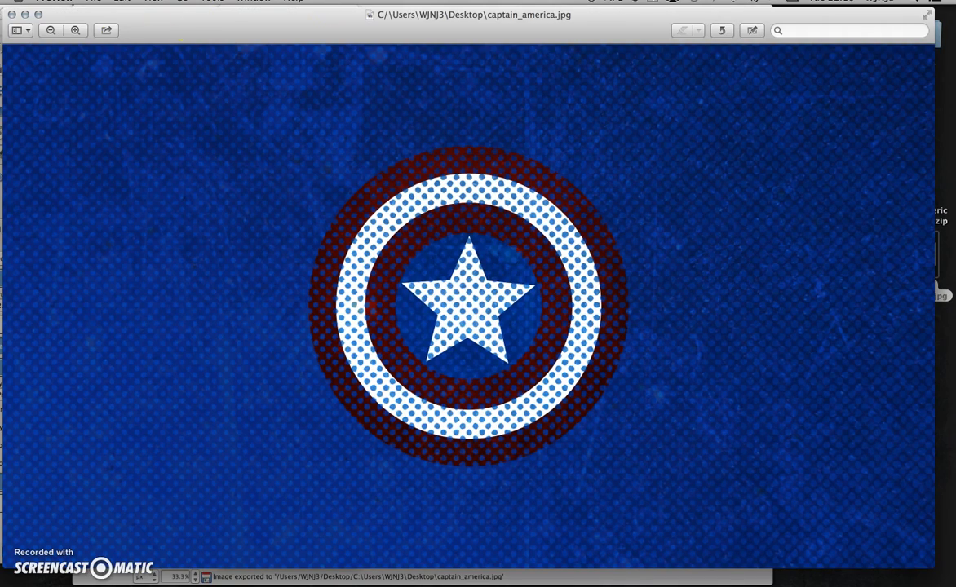
mouse_move(119, 18)
left_mouse_down()
mouse_move(126, 11)
mouse_move(115, 13)
left_mouse_up()
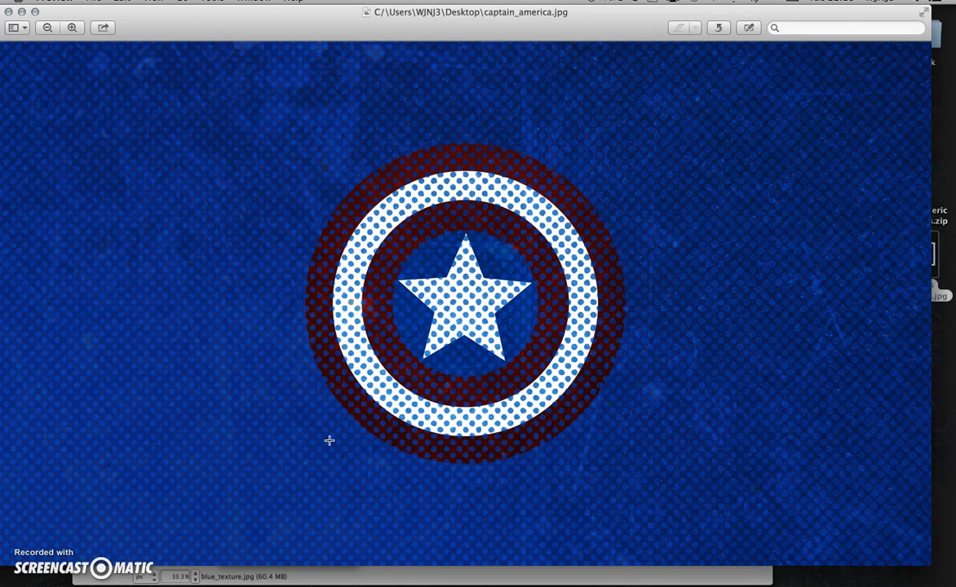
Switch to Chrome and look over the CutCorner Studio YouTube channel, its Google+ page and the design tips and tutorials site.
mouse_move(550, 571)
left_click(598, 561)
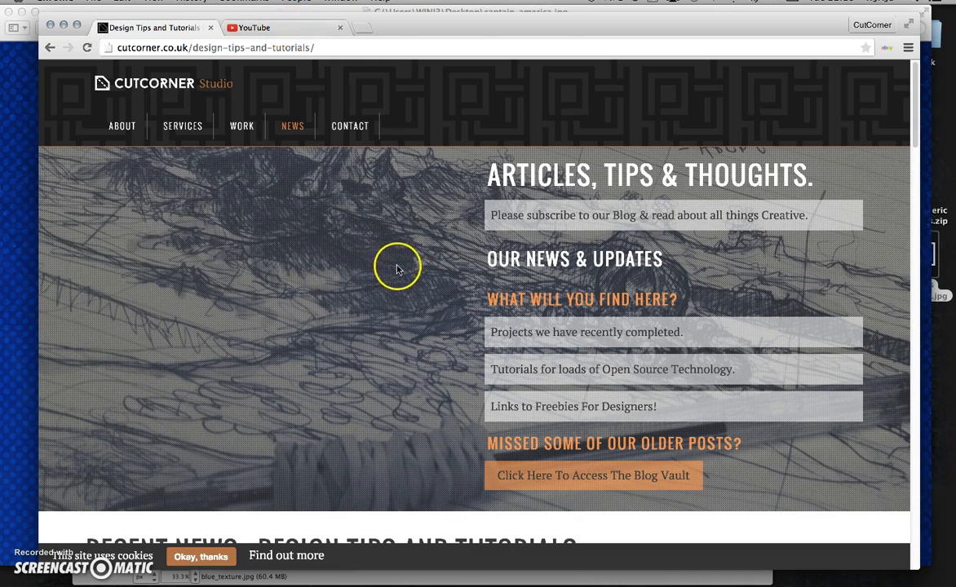
left_click(277, 30)
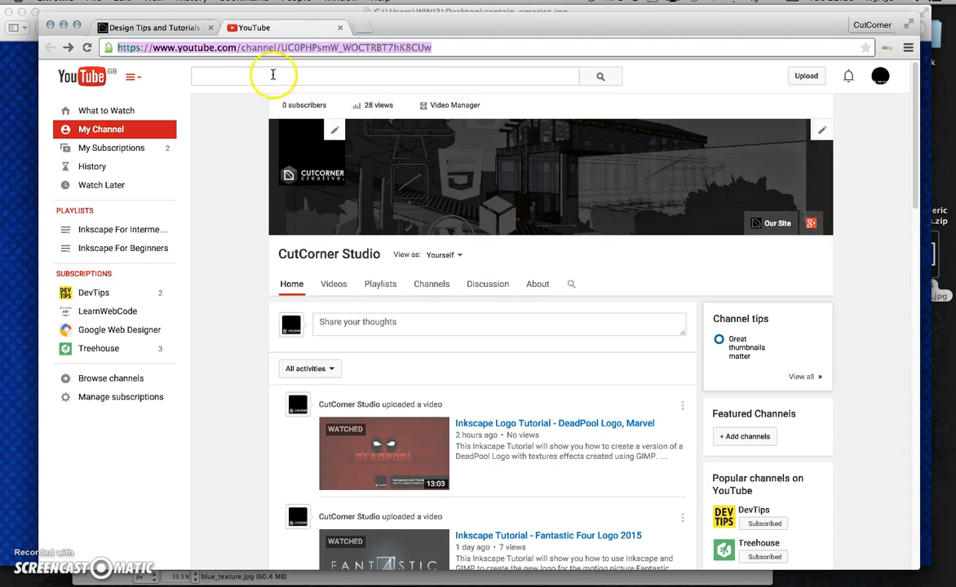
left_click(230, 115)
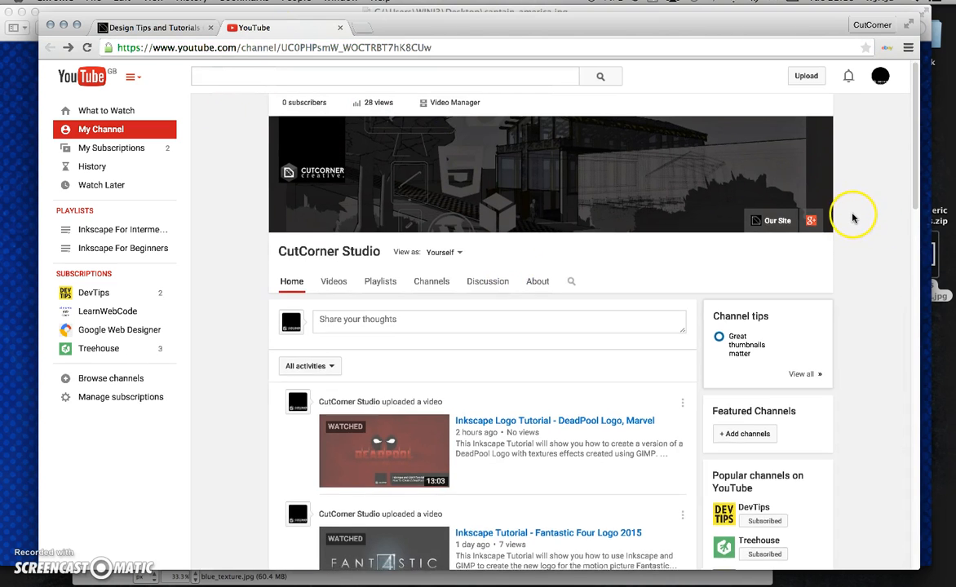
scroll(849, 215, "down", 1)
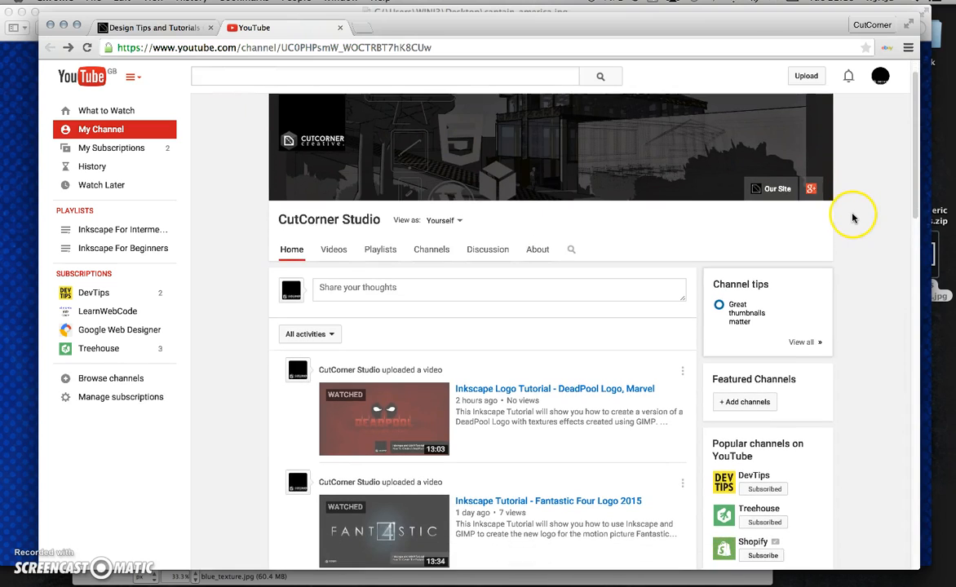
left_click(813, 190)
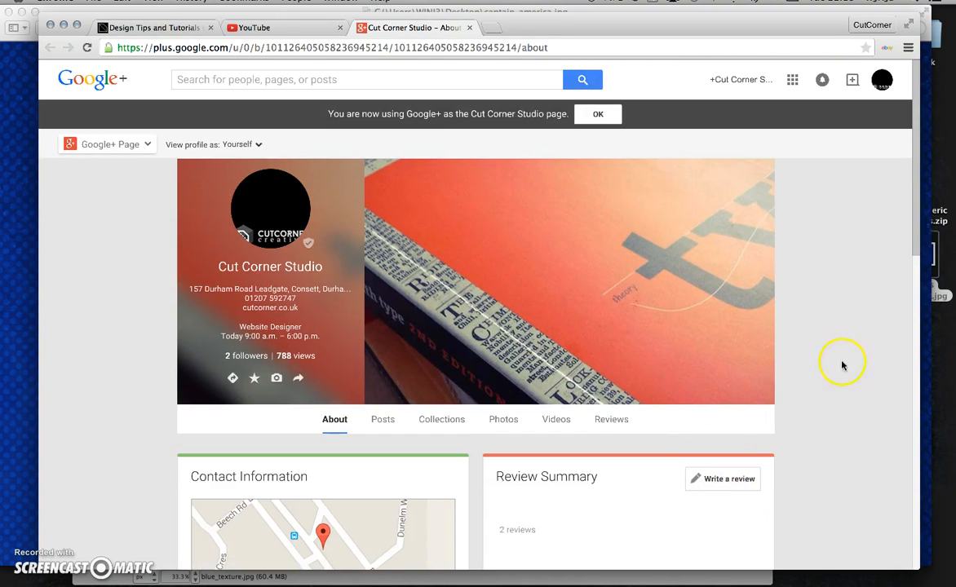
left_click(470, 28)
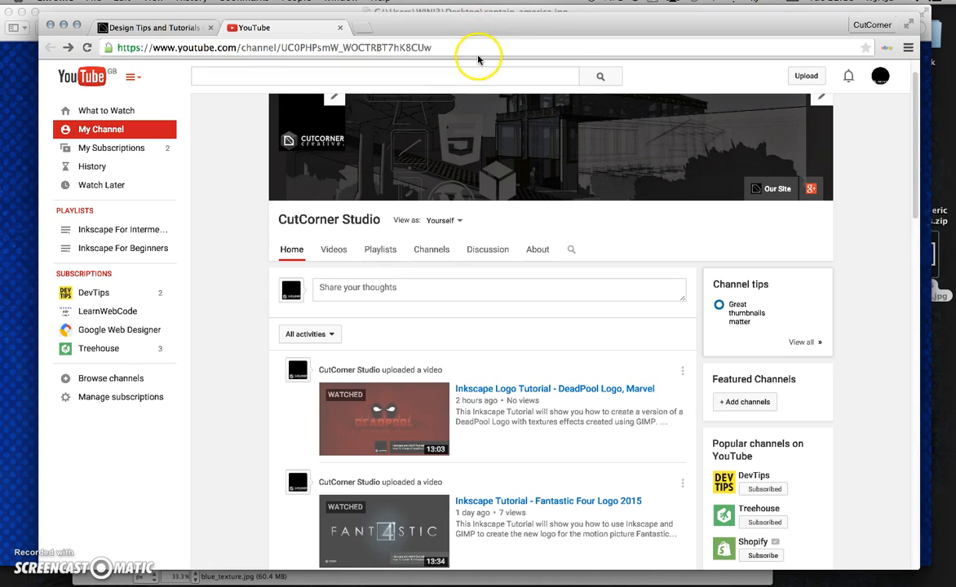
left_click(156, 27)
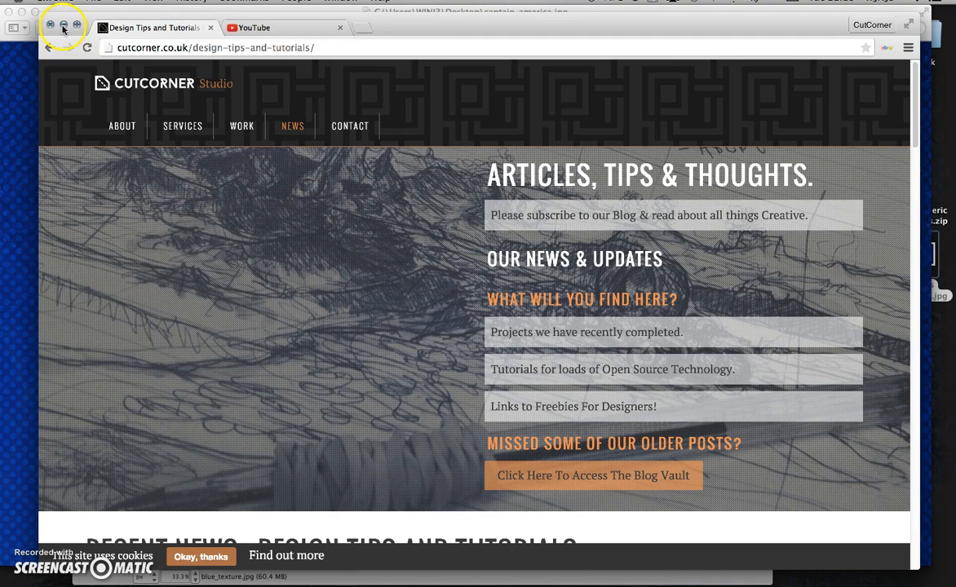